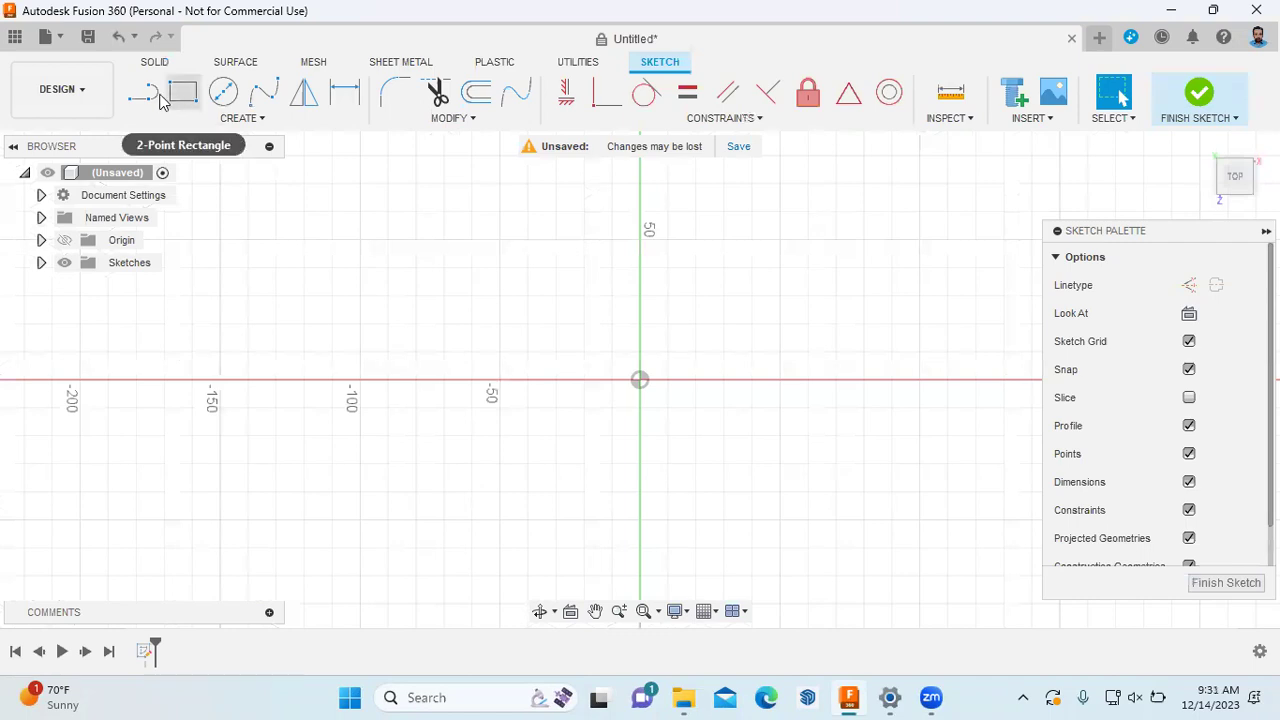
Sketch a horizontal line about 126 mm long along the red axis through the origin and convert it to construction geometry
left_click(143, 91)
left_click(470, 380)
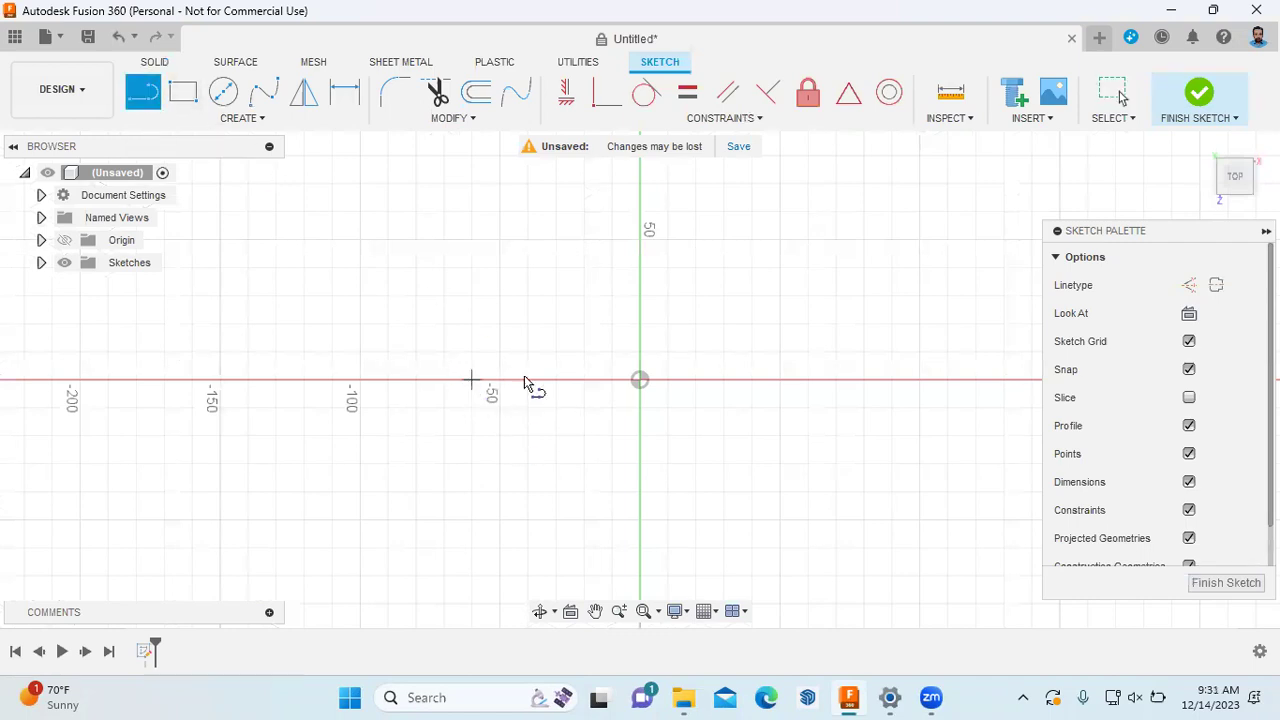
left_click(823, 381)
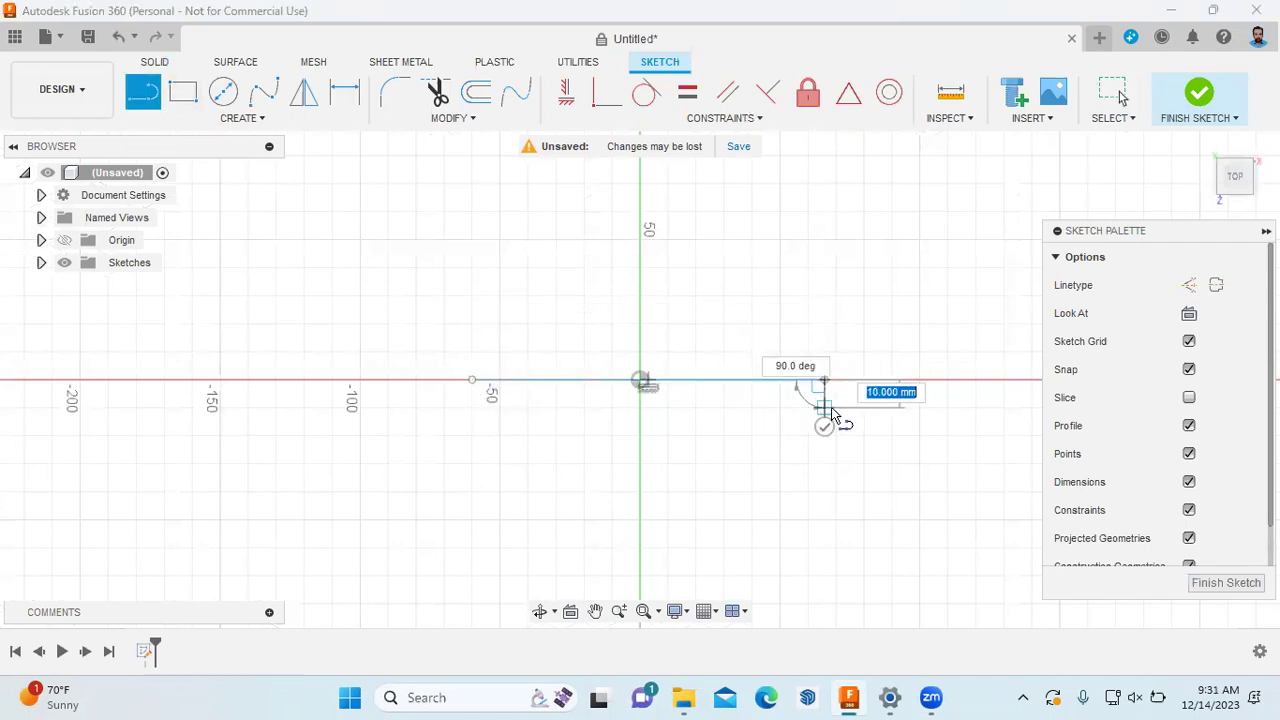
key("Escape")
left_click(727, 381)
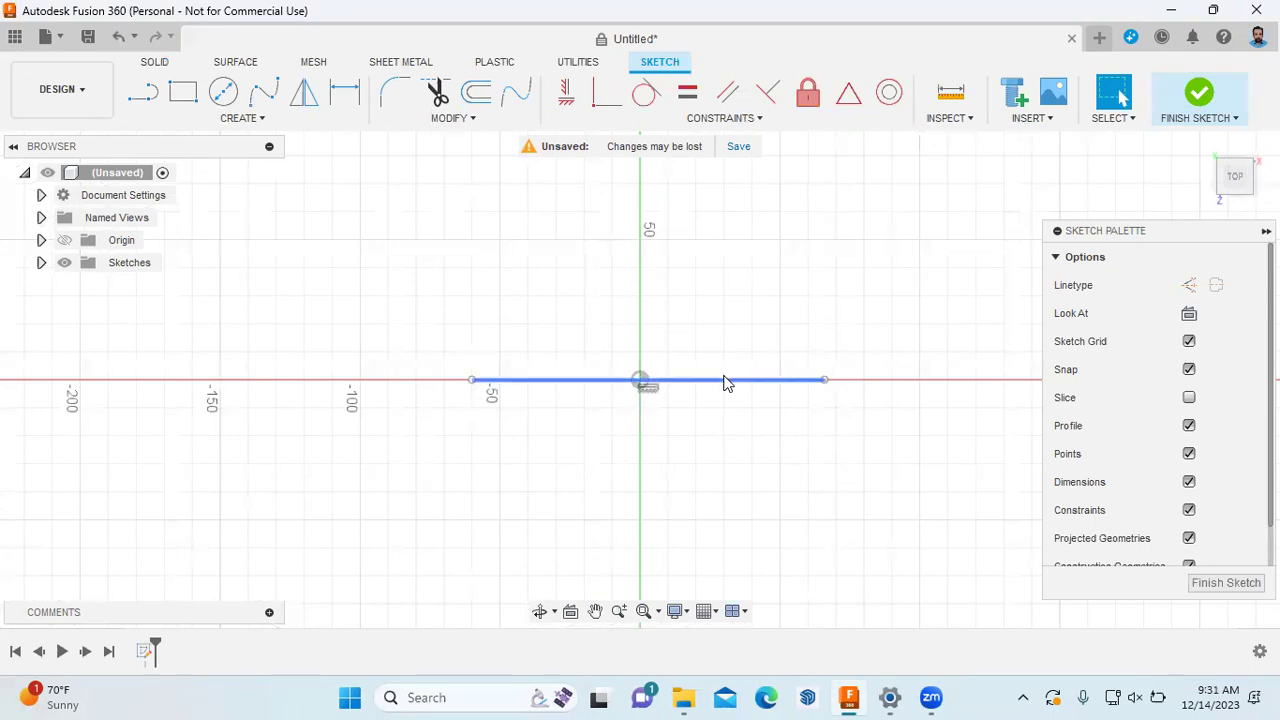
right_click(725, 381)
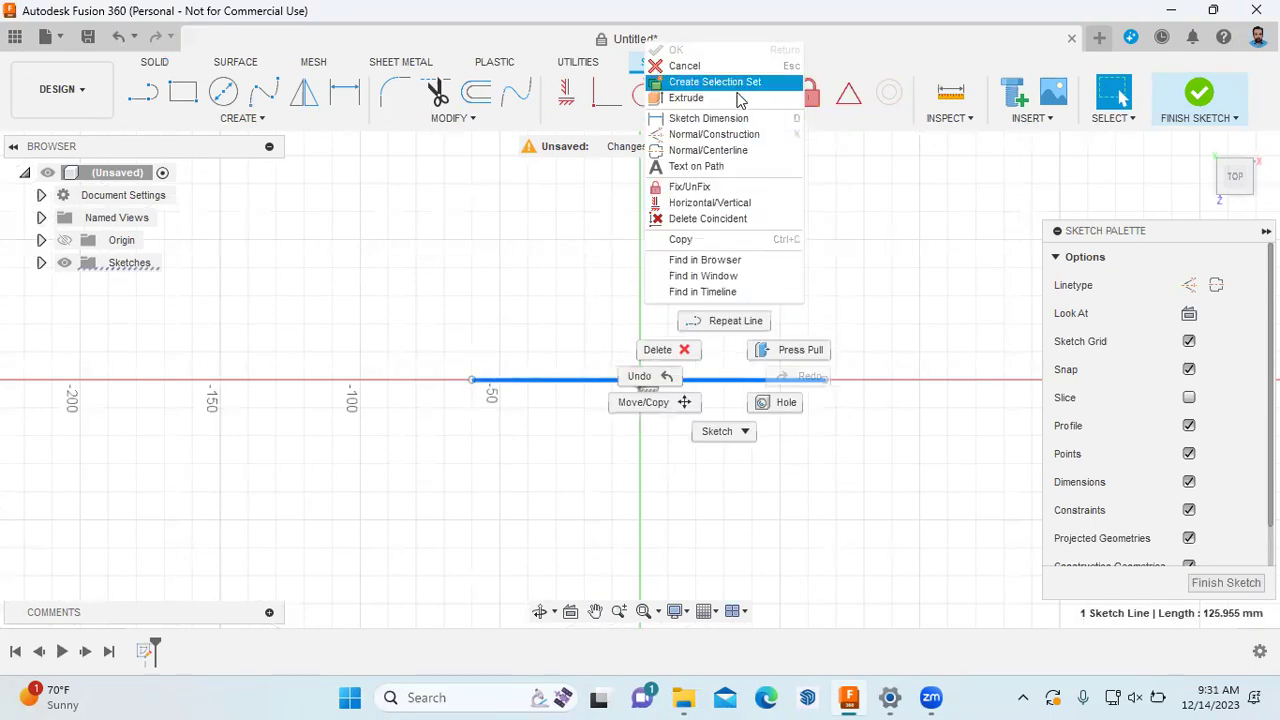
left_click(737, 134)
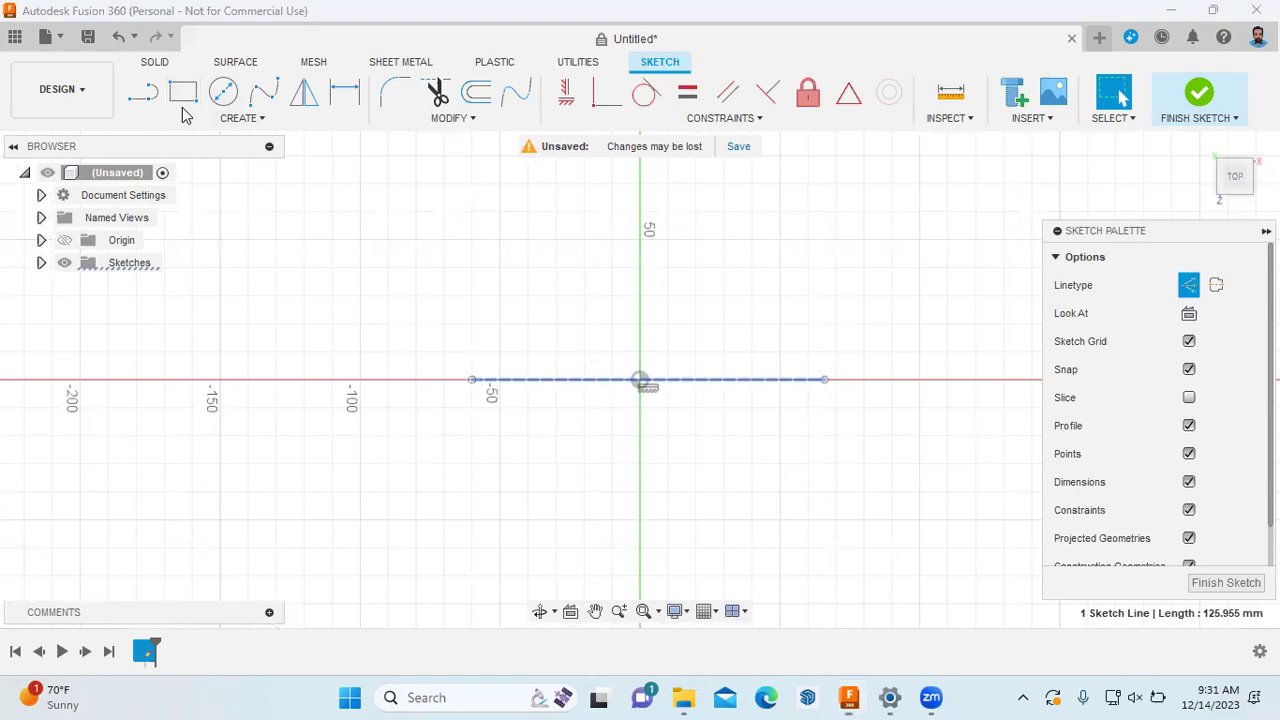
left_click(254, 119)
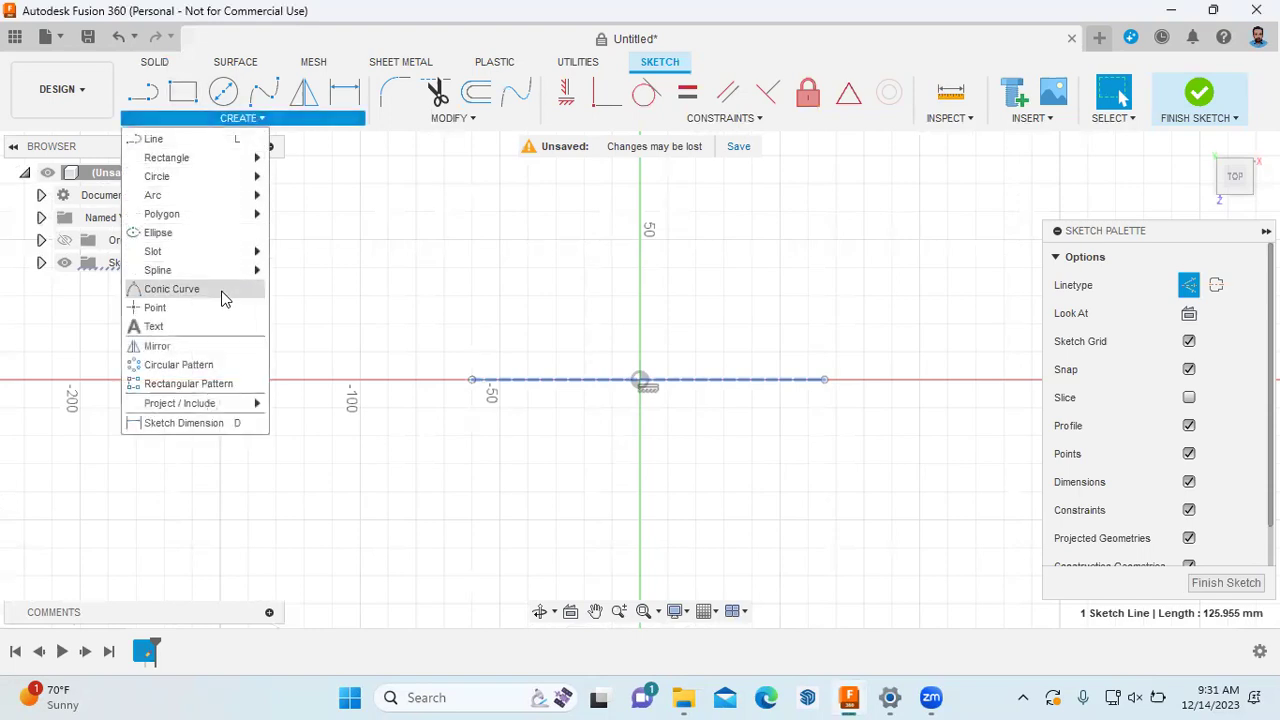
mouse_move(217, 214)
left_click(362, 216)
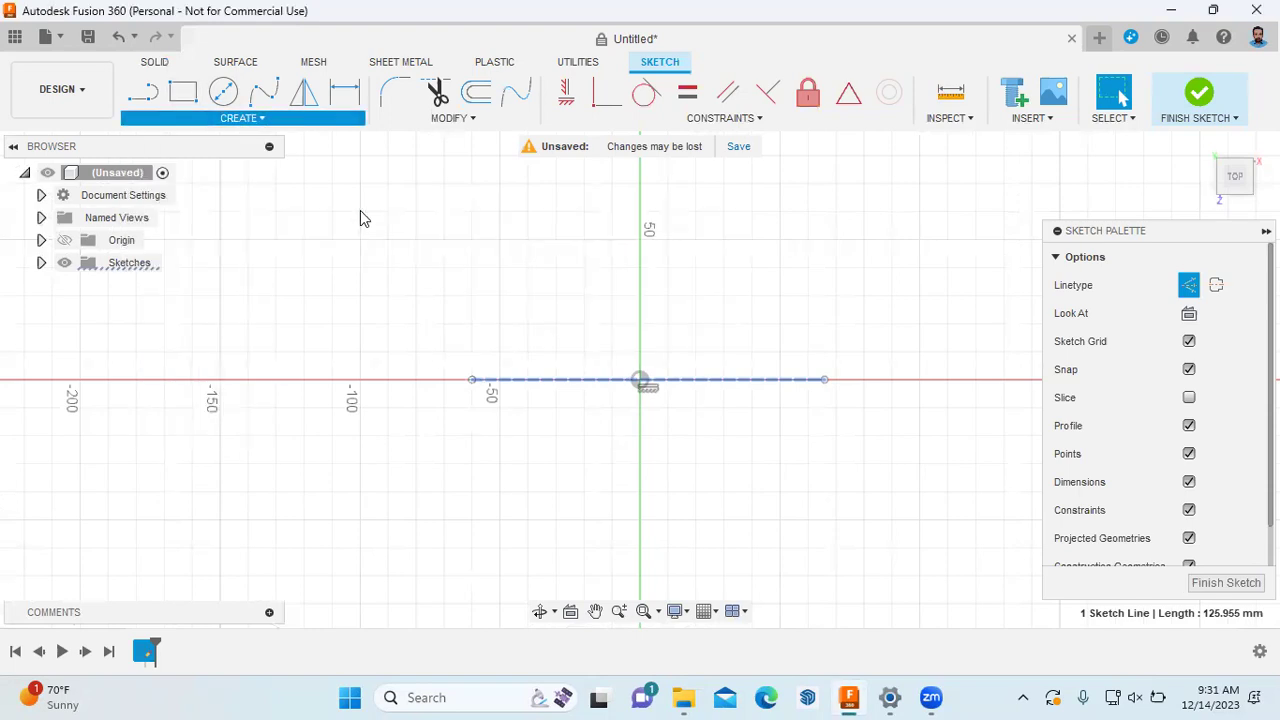
left_click(640, 507)
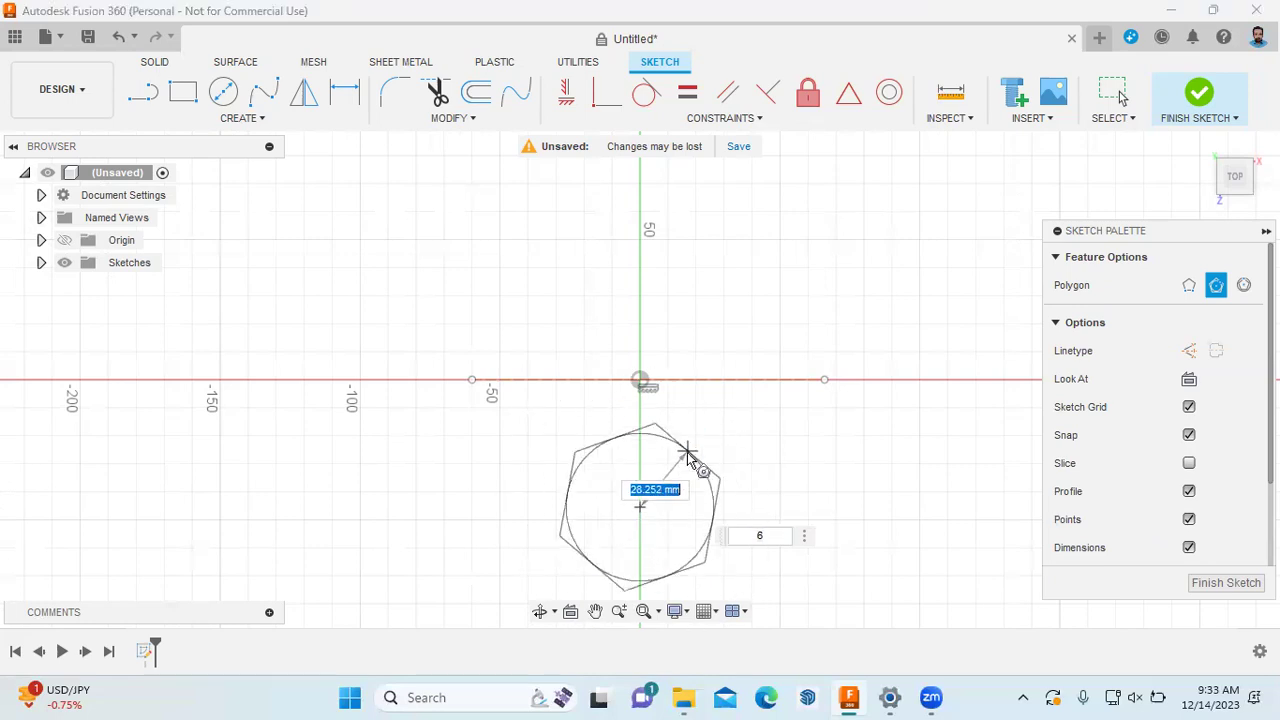
type("5")
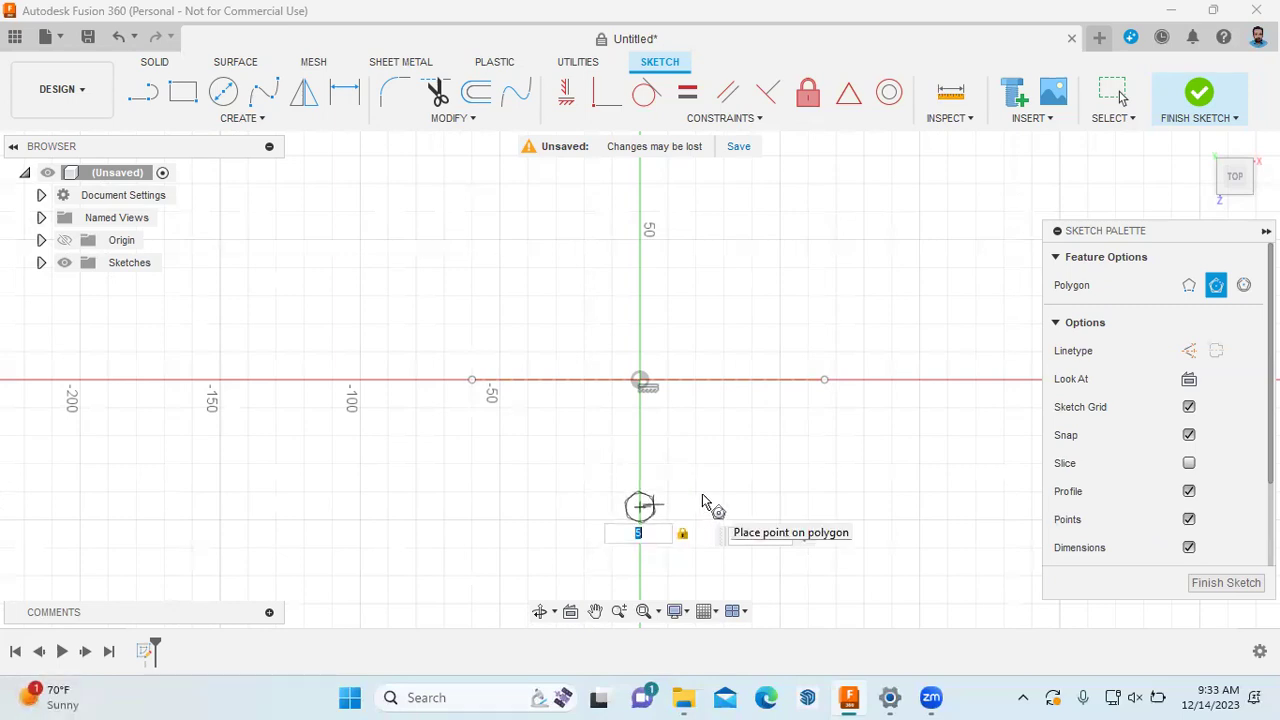
key("Escape")
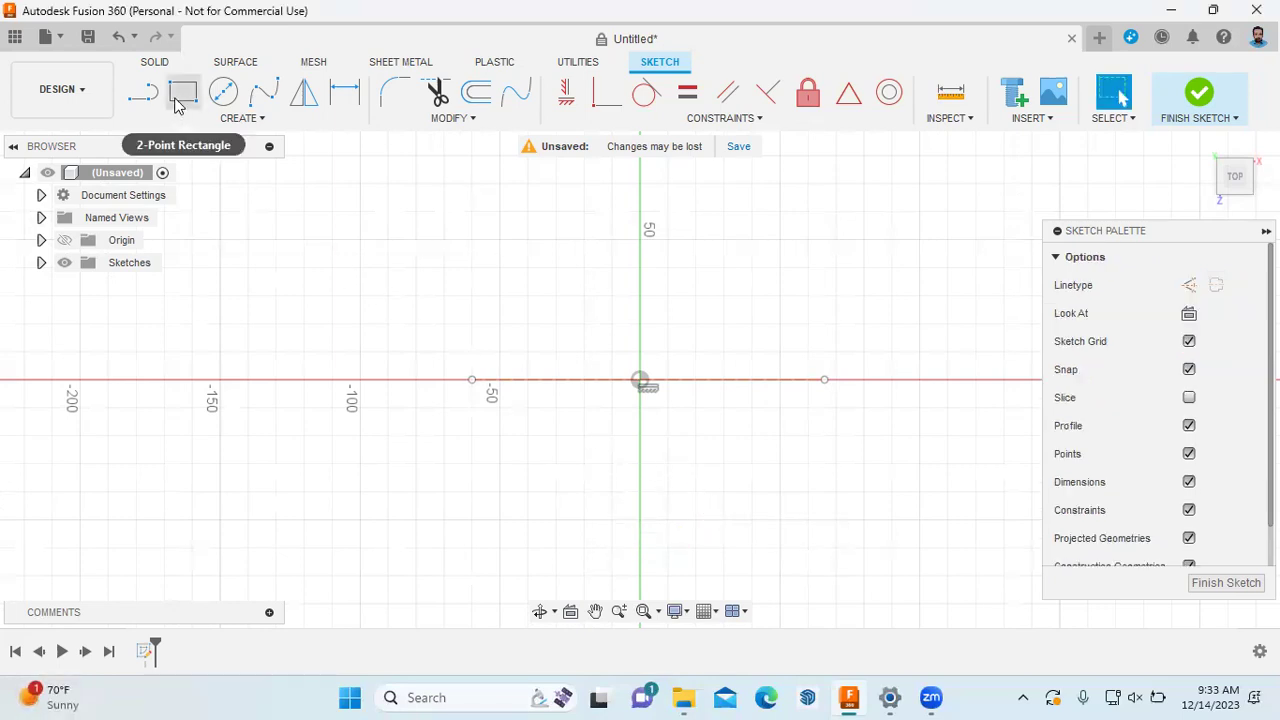
Sketch a 5-sided circumscribed polygon with a radius of about 24 mm, centred on the vertical axis below the construction line
left_click(260, 119)
mouse_move(263, 218)
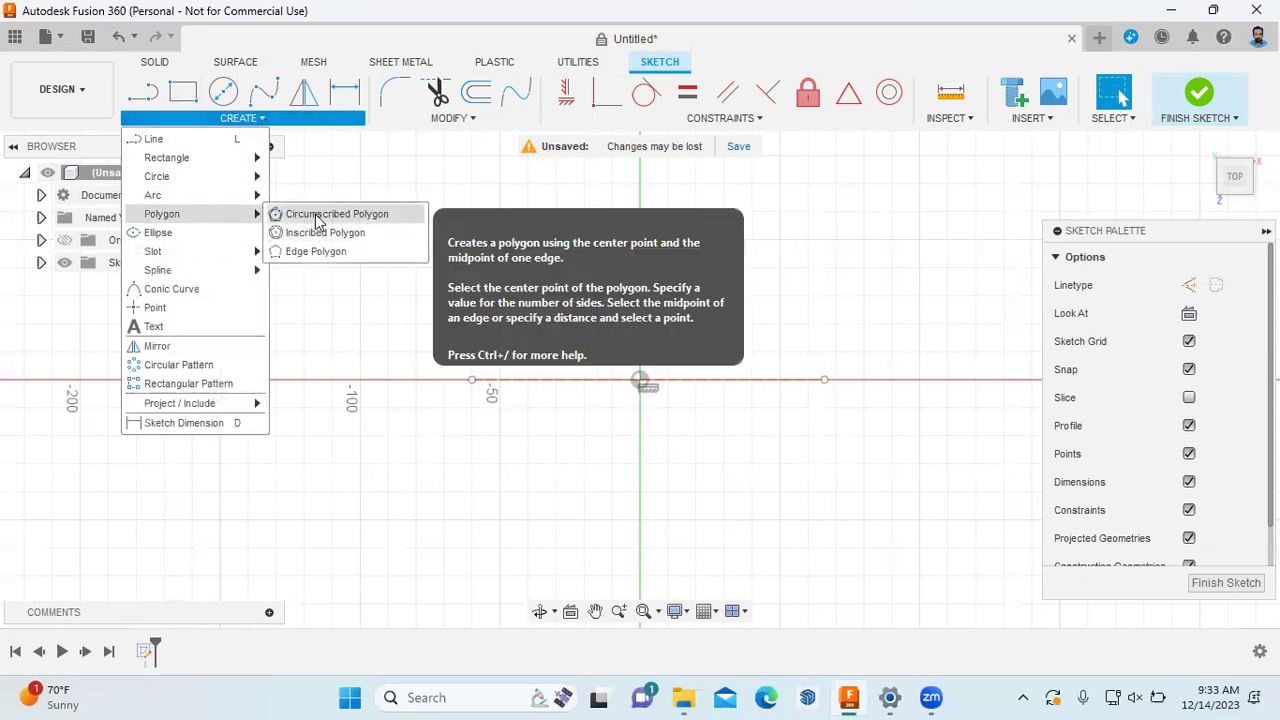
left_click(314, 215)
left_click(640, 491)
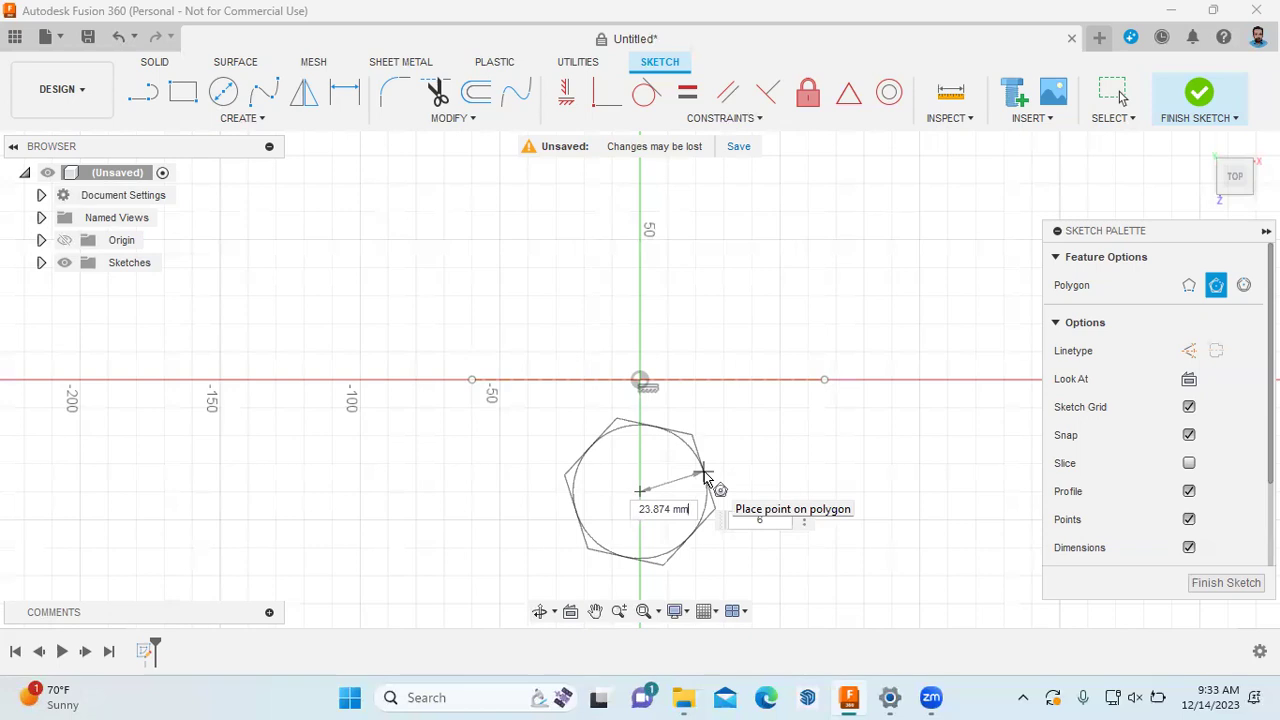
key("Tab")
type("5")
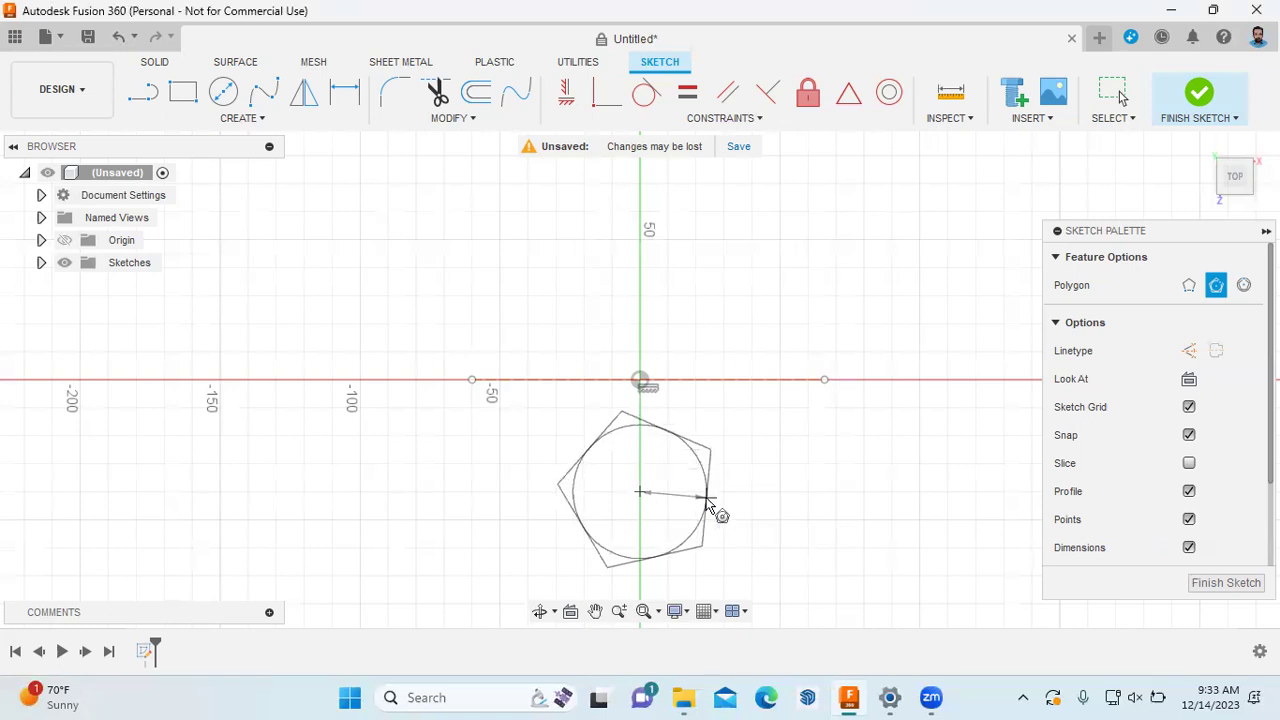
left_click(707, 499)
key("Escape")
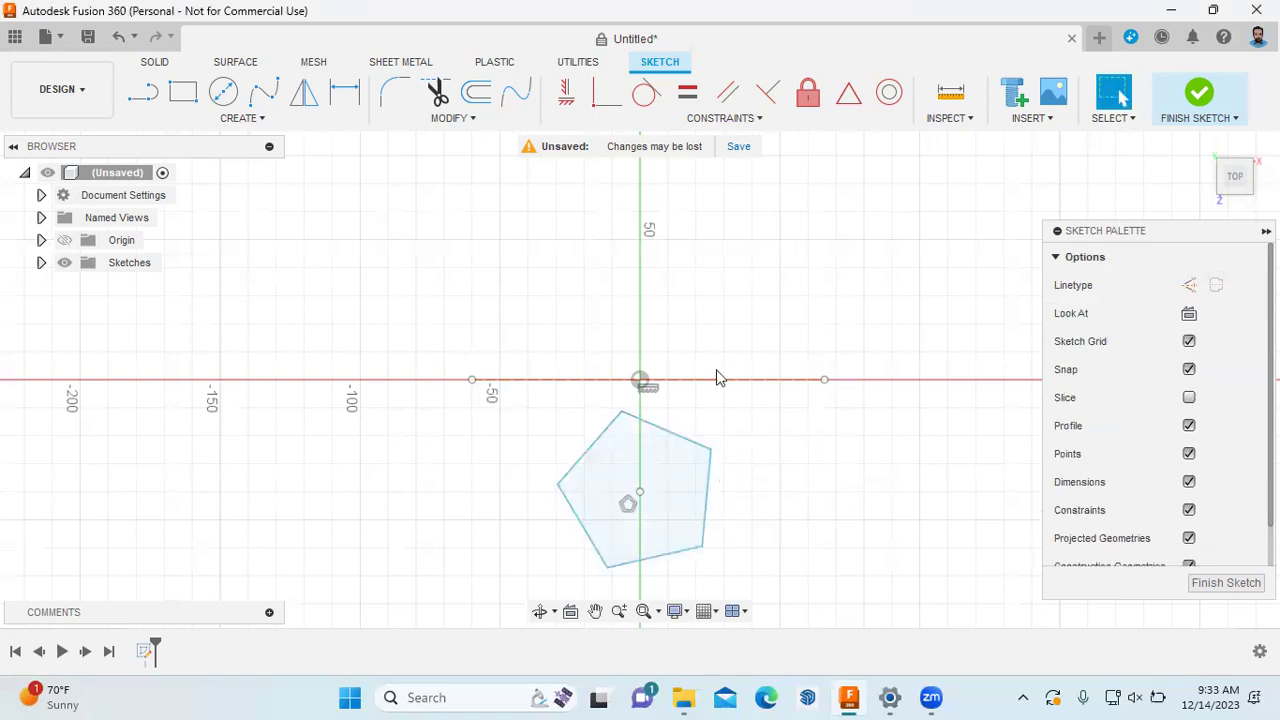
Dimension the angle between the construction line and the pentagon's upper-left edge as 30 degrees
key("d")
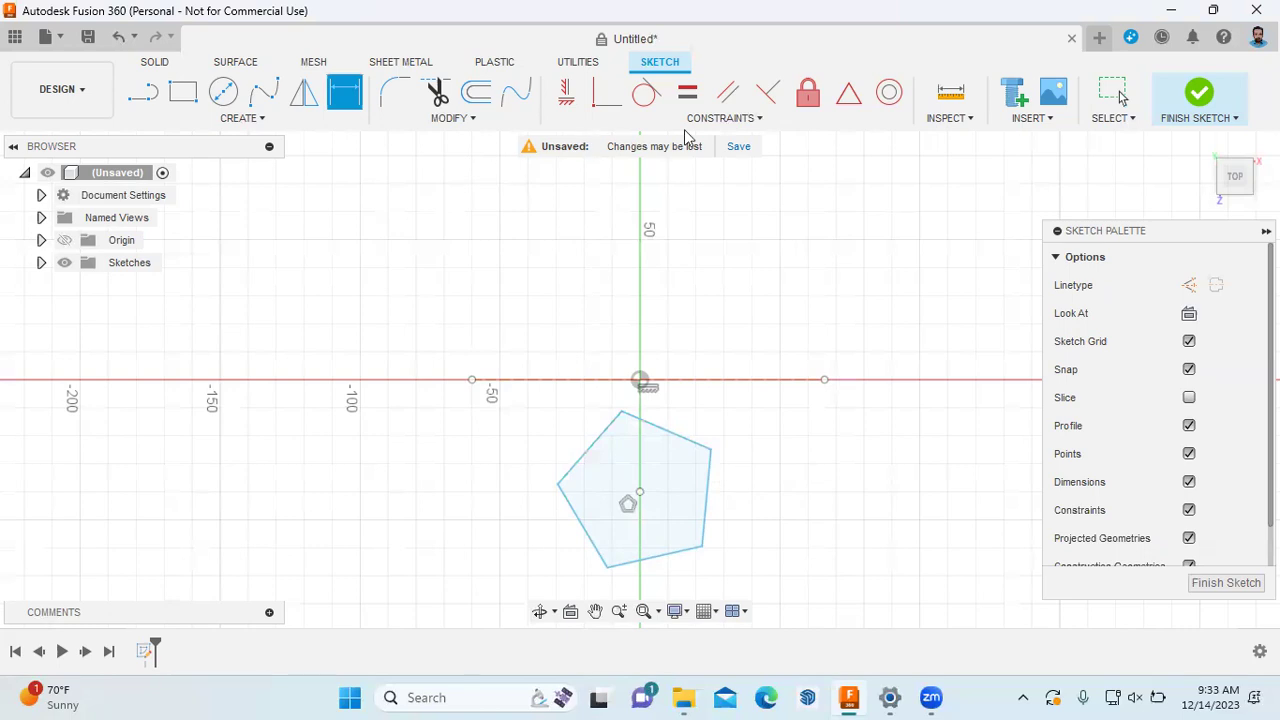
left_click(586, 380)
left_click(586, 440)
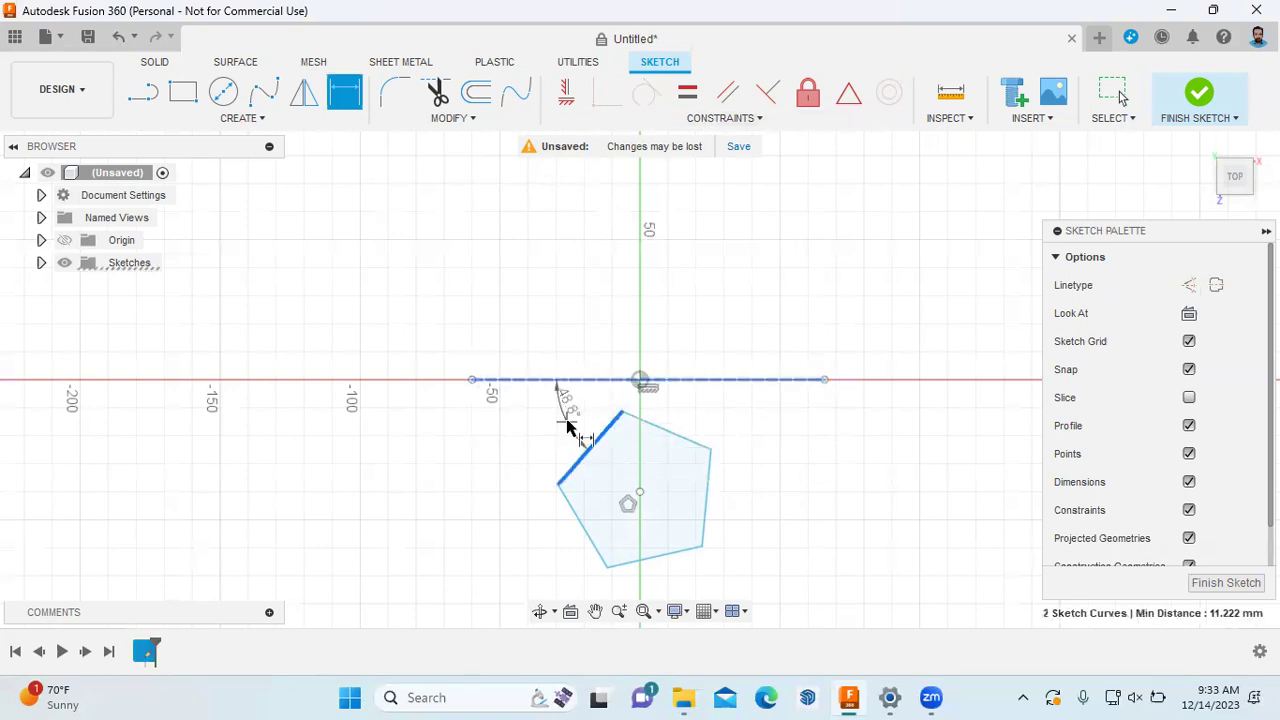
left_click(558, 392)
type("30")
key("Return")
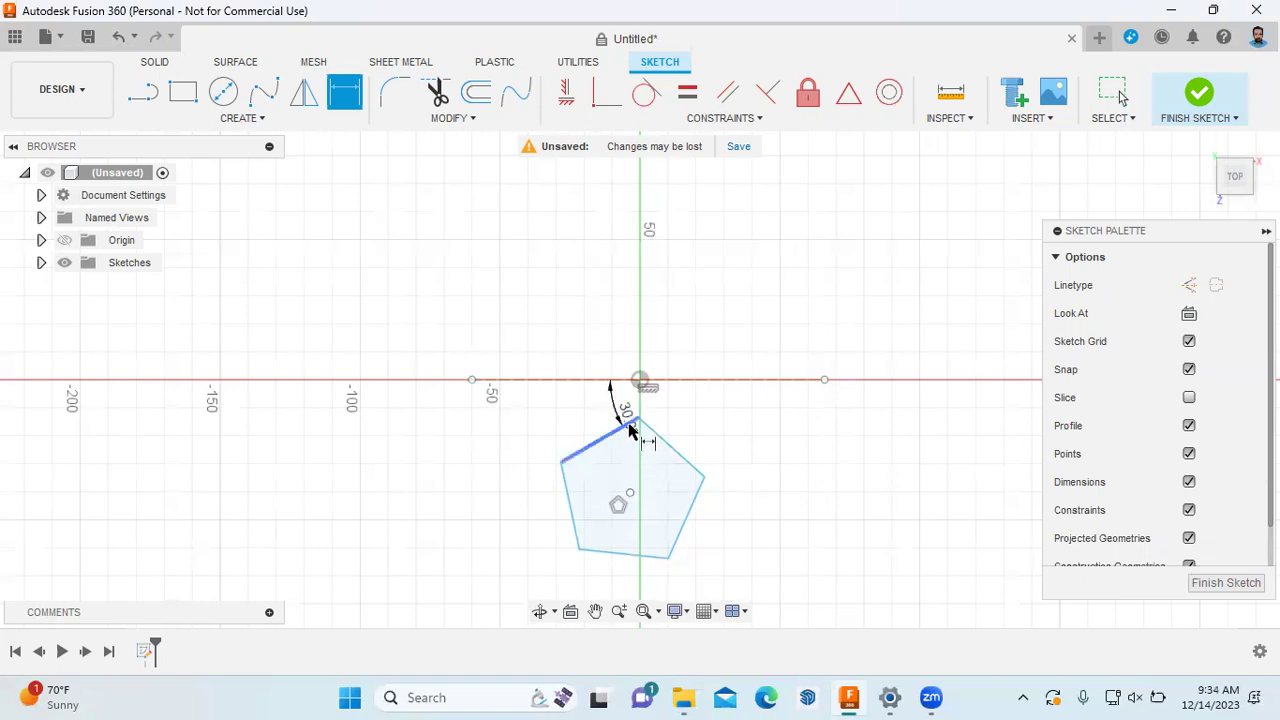
scroll(625, 438, "up", 1)
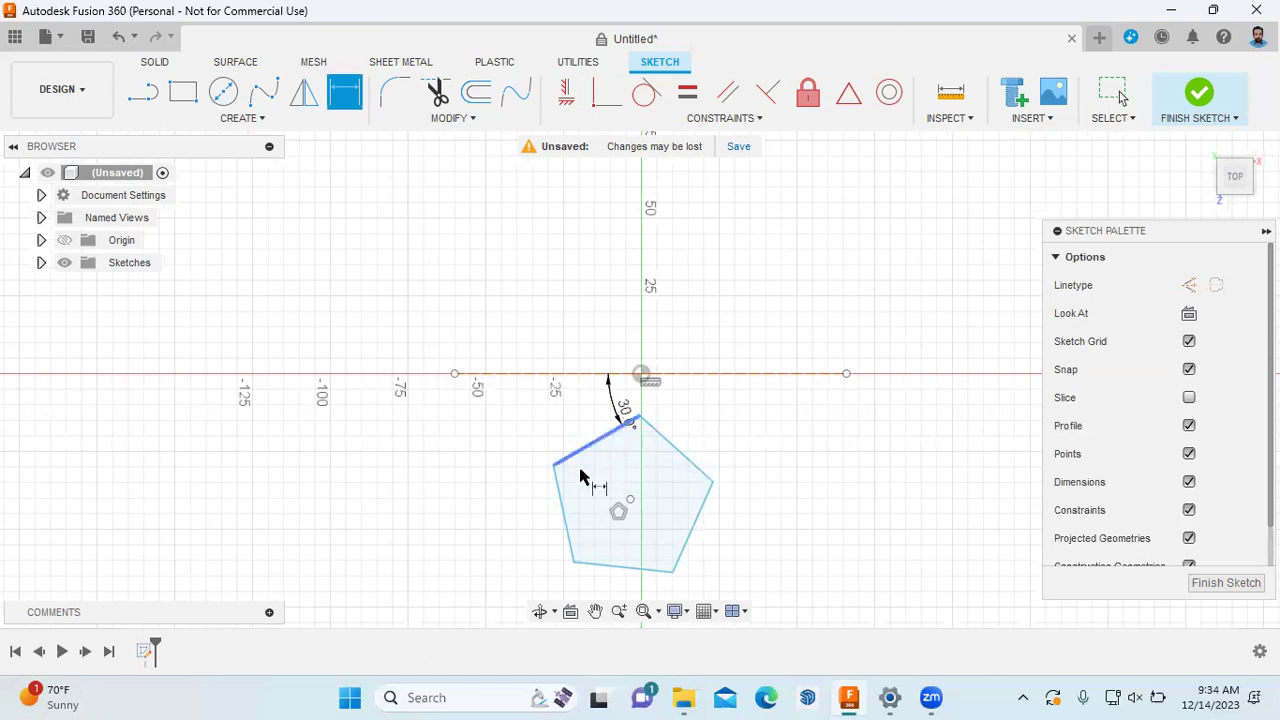
left_click(624, 430)
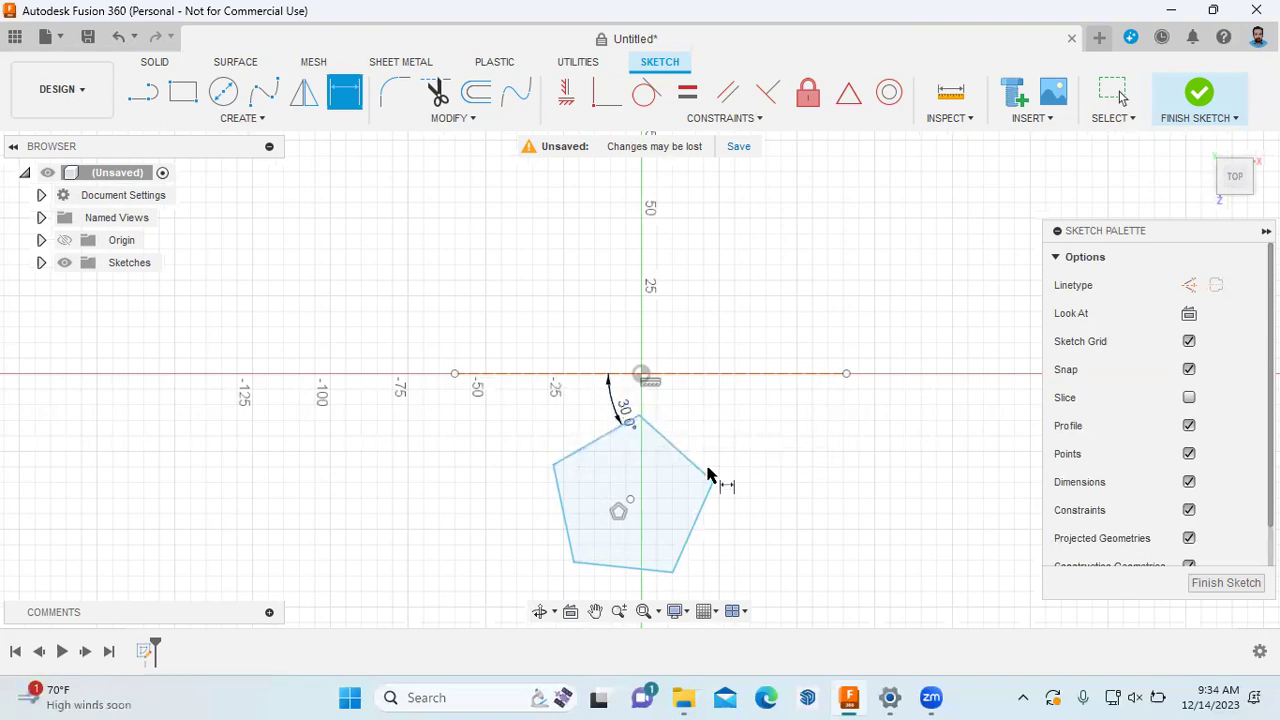
Finish the pentagon sketch and switch the model to an isometric view
scroll(652, 590, "up", 1)
scroll(651, 590, "up", 1)
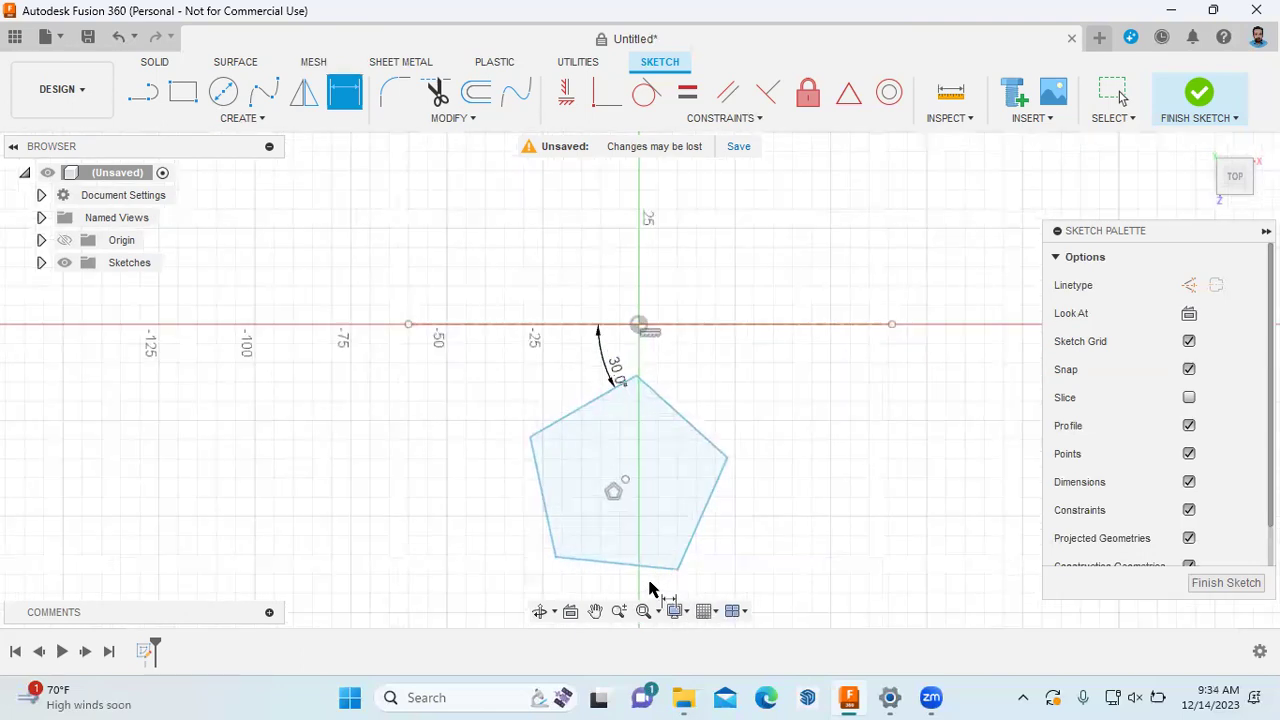
scroll(766, 466, "down", 1)
scroll(658, 578, "up", 1)
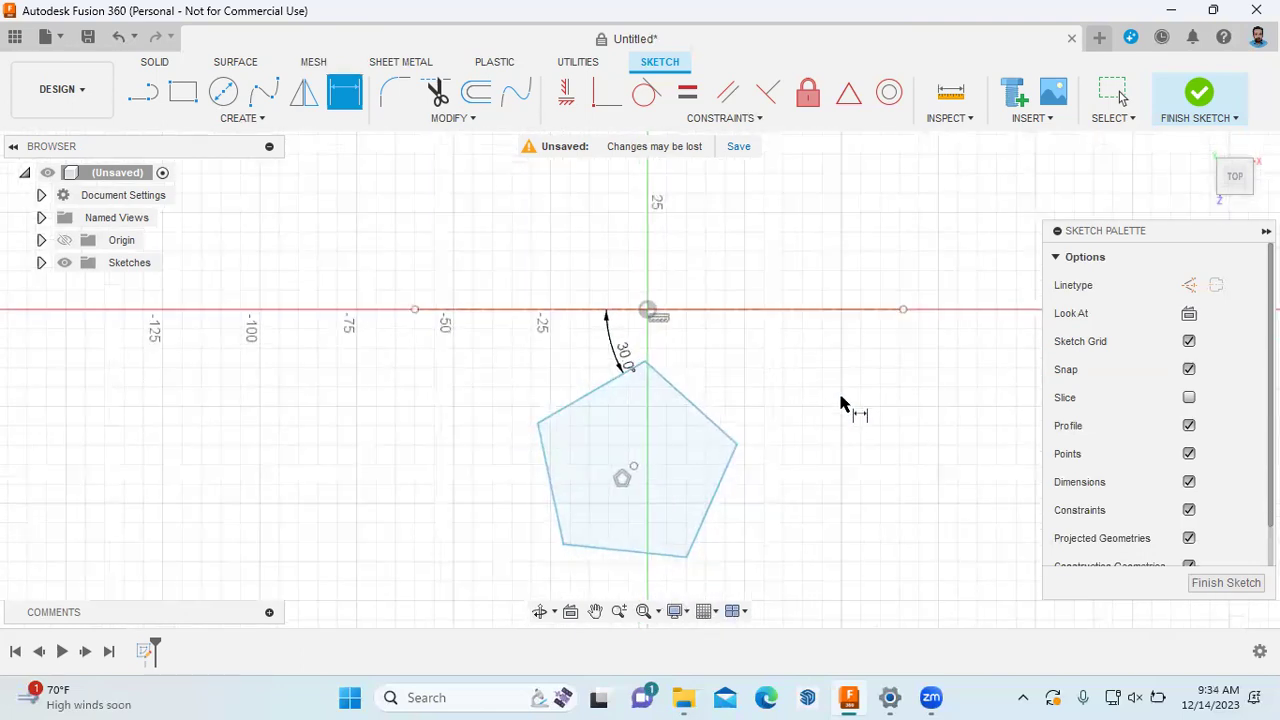
left_click(1222, 585)
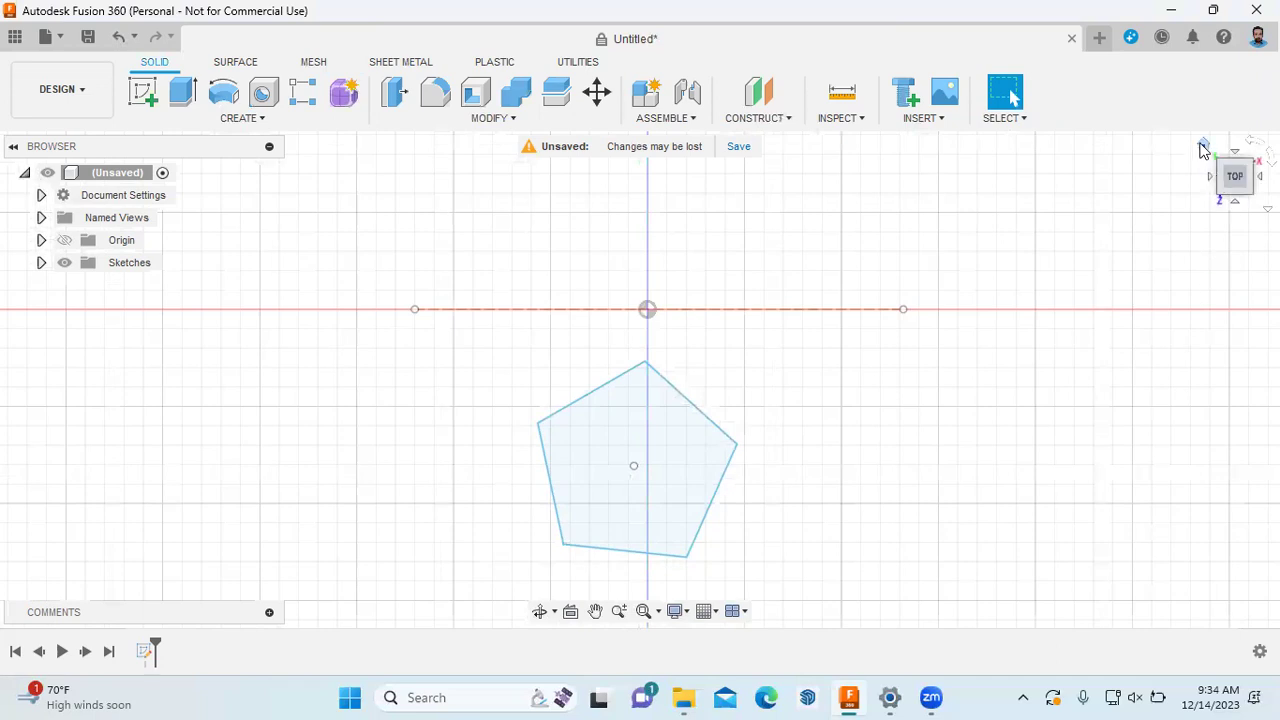
left_click(1203, 145)
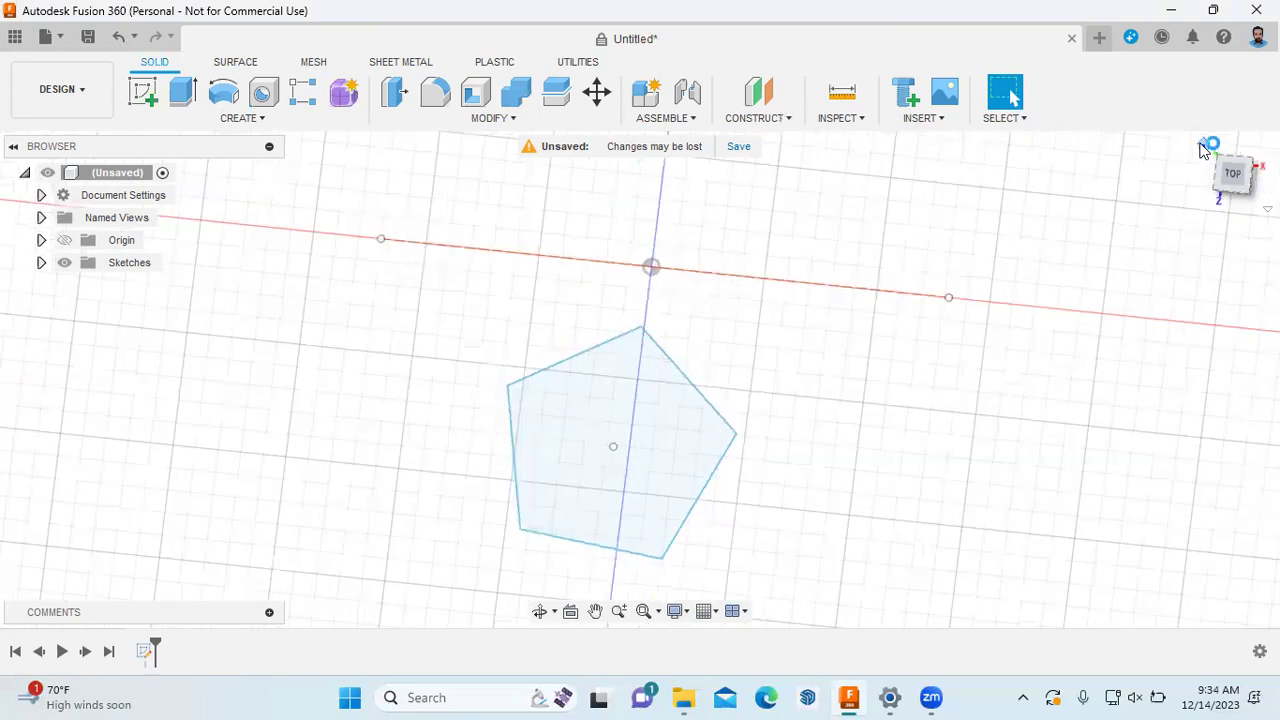
left_click(776, 120)
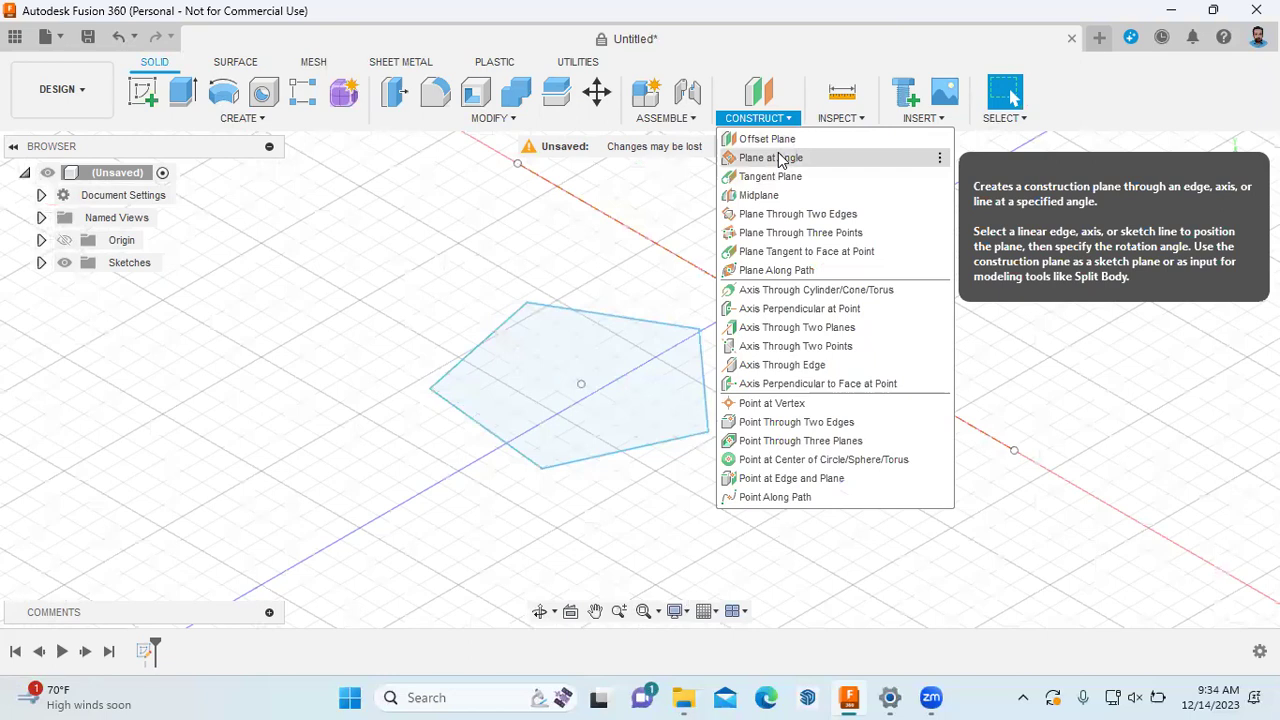
key("Escape")
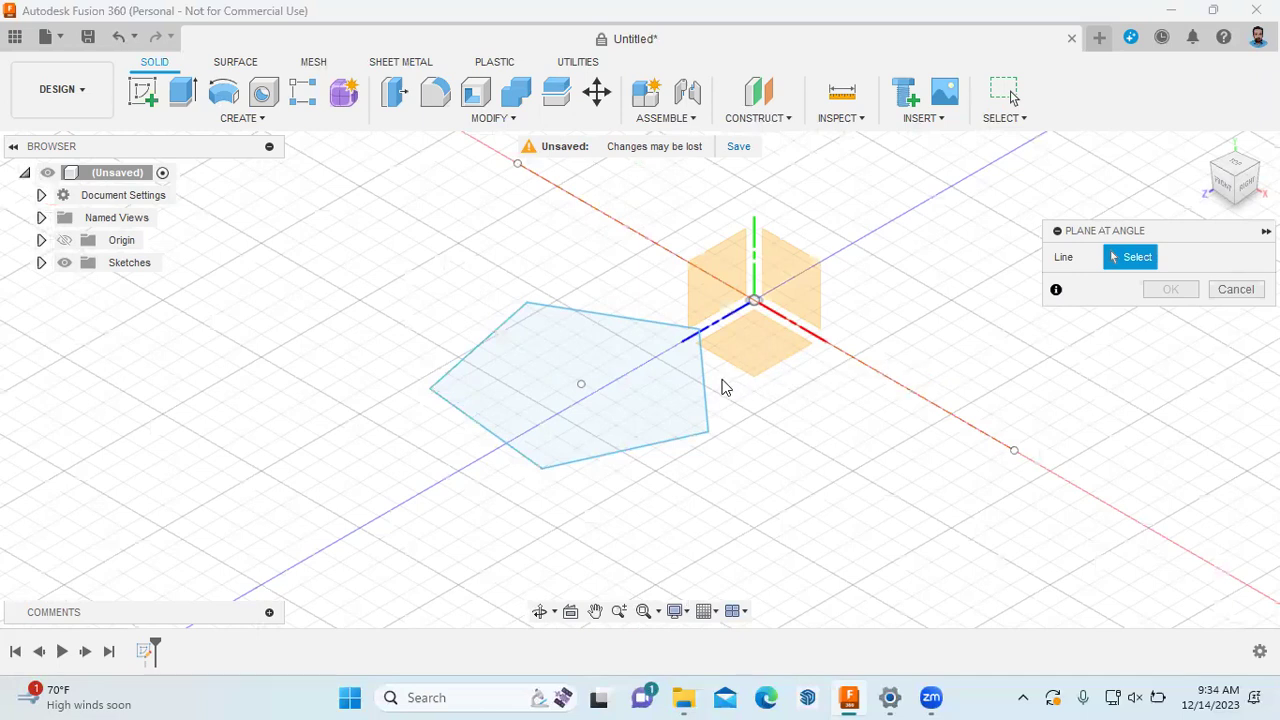
left_click(1233, 292)
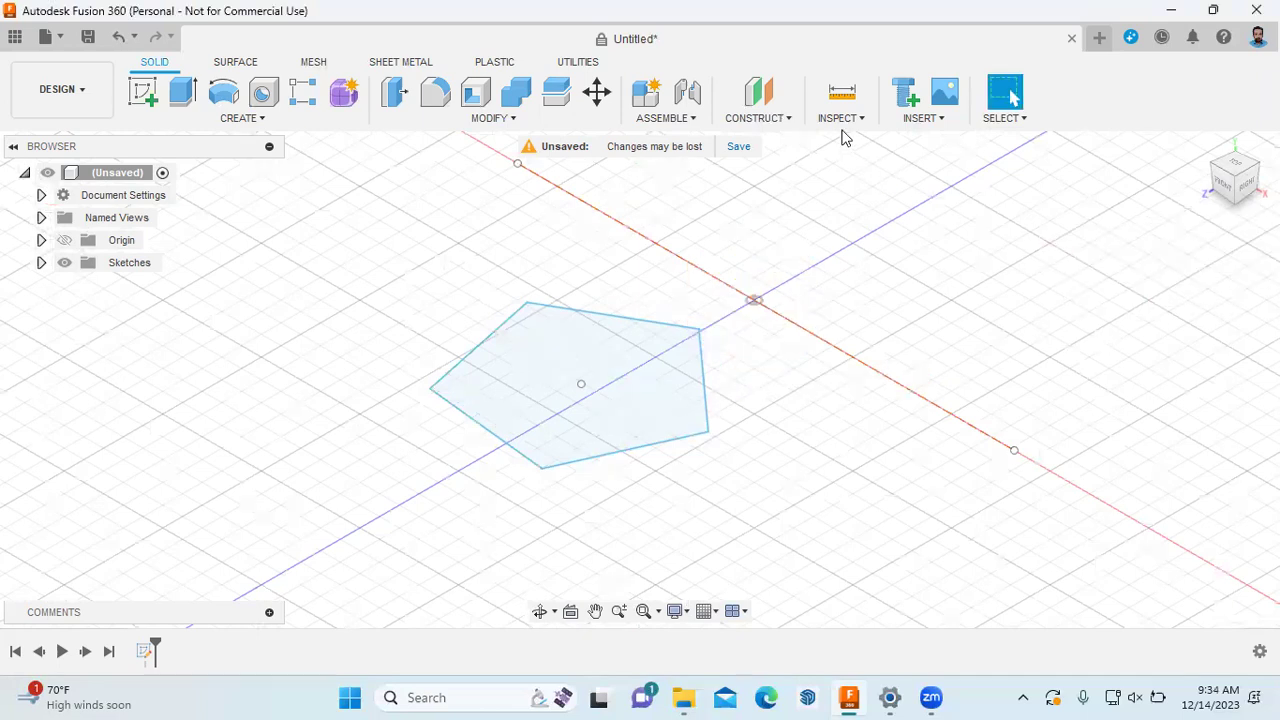
Create a construction plane offset 60 mm upward from the XZ origin plane
left_click(785, 118)
left_click(767, 139)
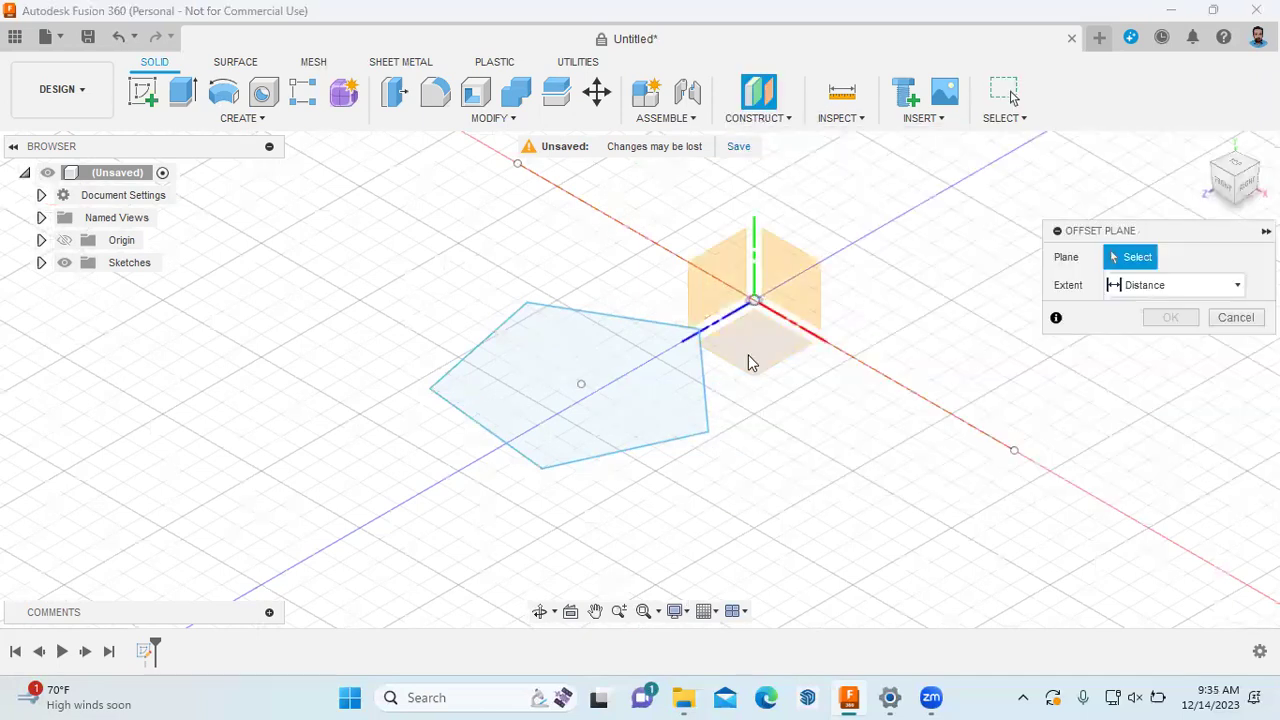
left_click(747, 352)
left_click_drag(745, 345, 736, 231)
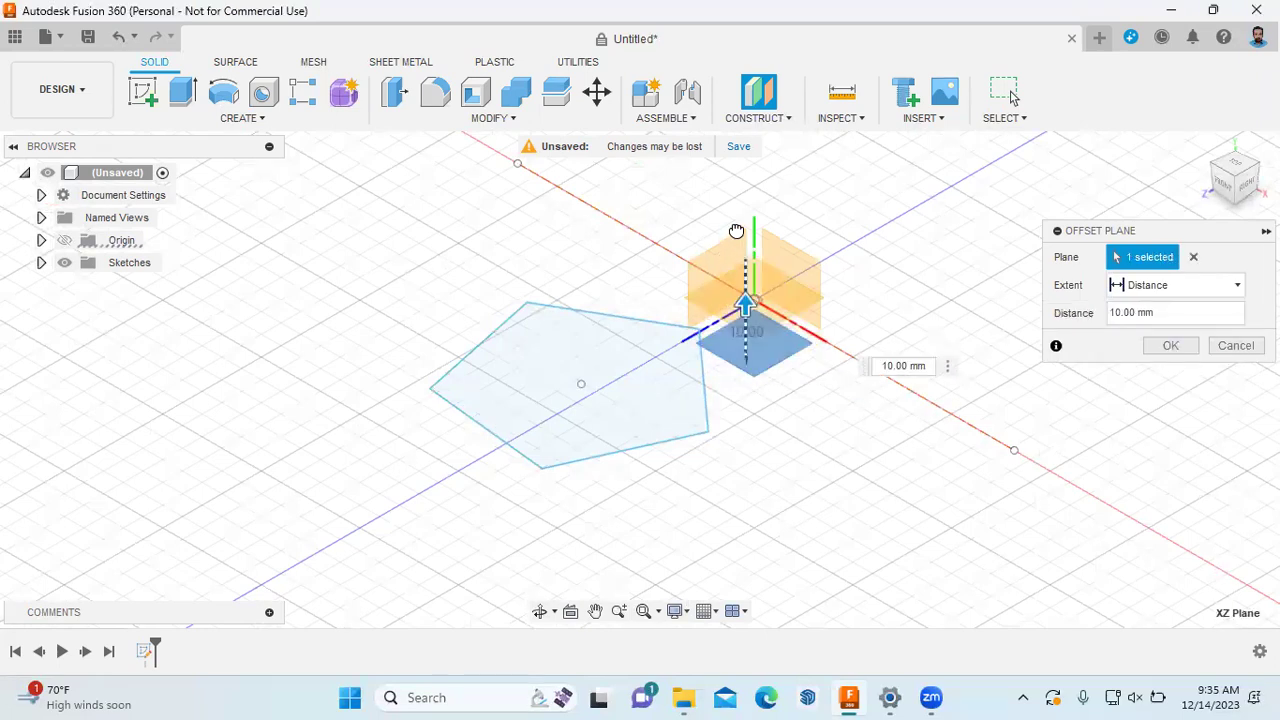
double_click(1120, 312)
type("30")
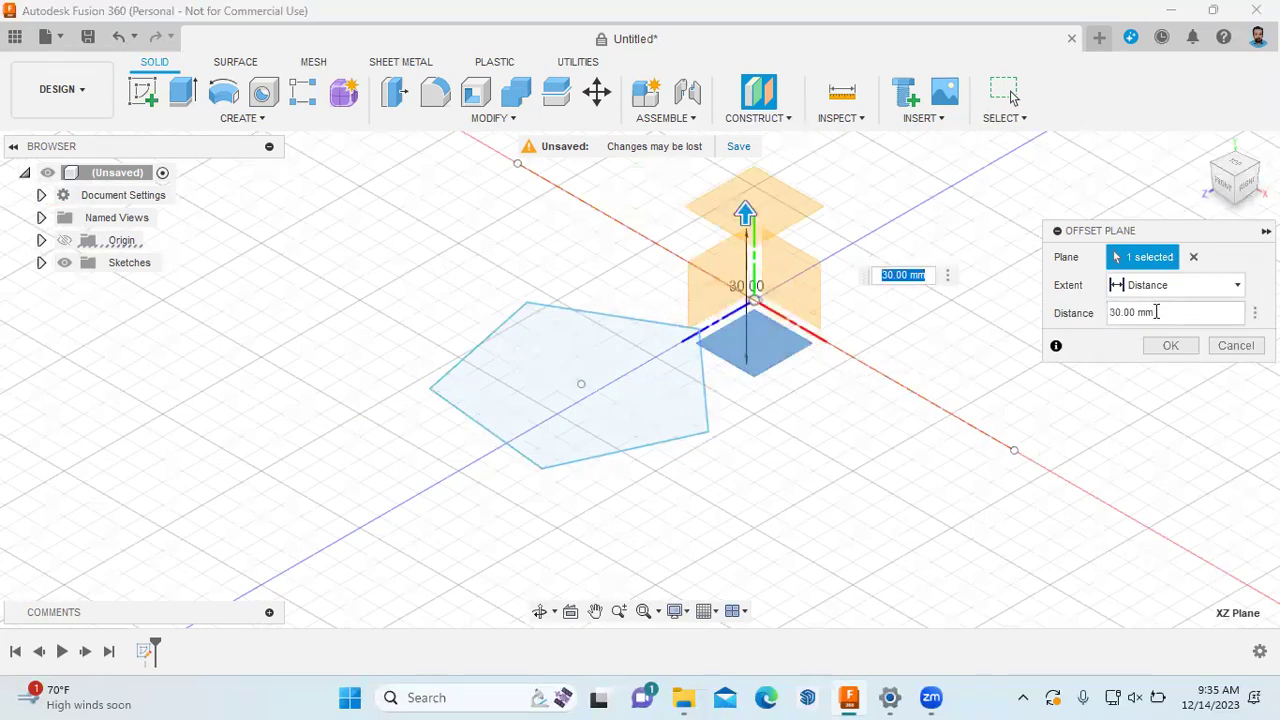
left_click_drag(1157, 312, 1094, 315)
type("60")
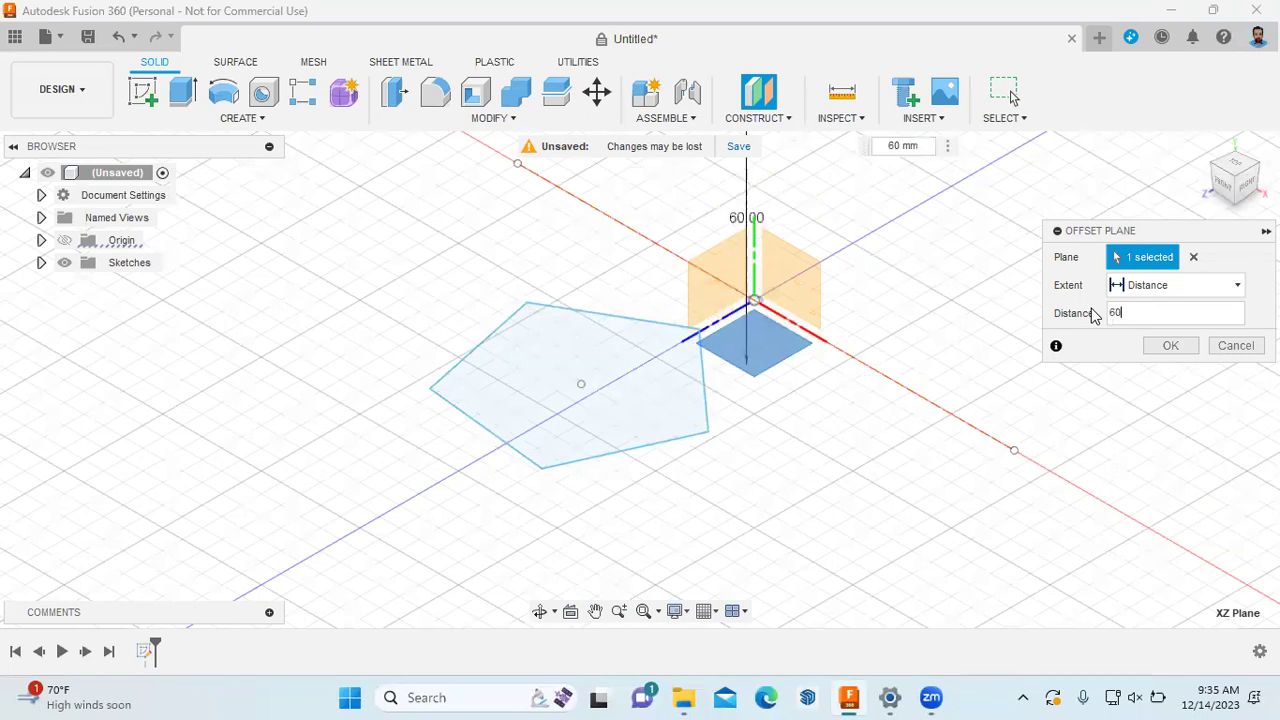
left_click(1170, 345)
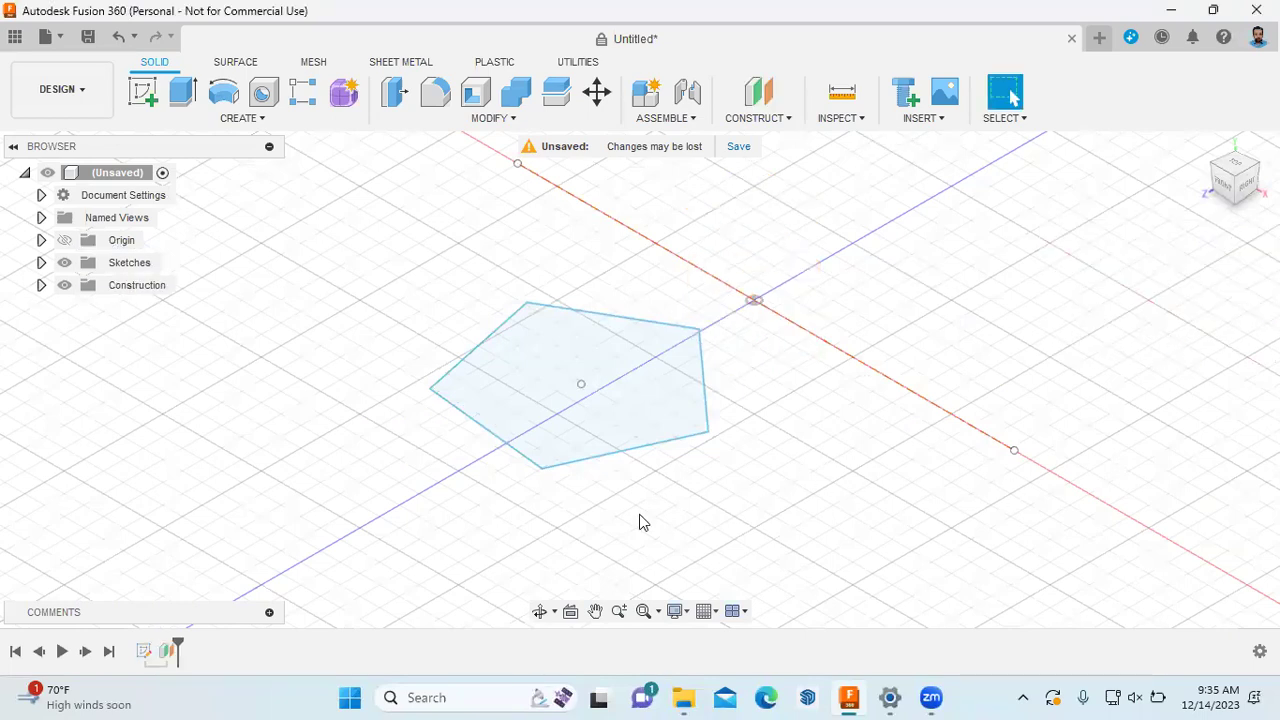
Edit the pentagon sketch, dimension the pentagon's bottom edge with an aligned length of 25 mm, and finish the sketch
right_click(528, 463)
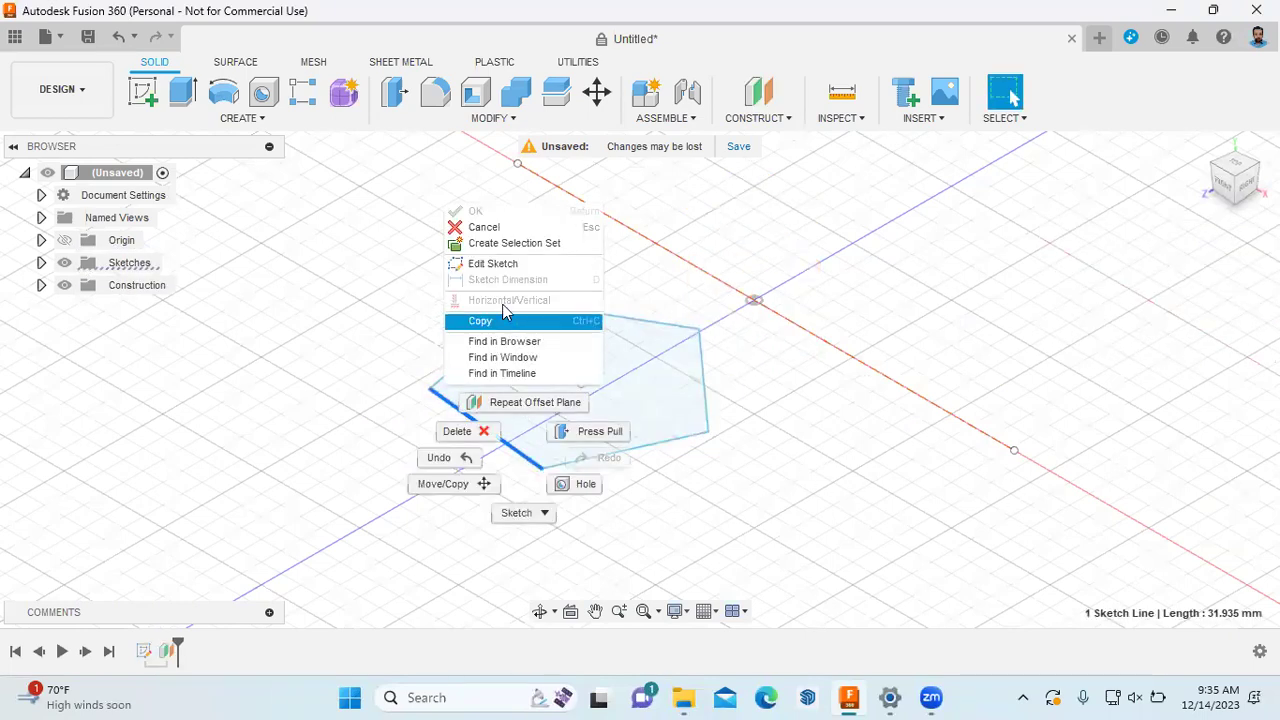
left_click(490, 263)
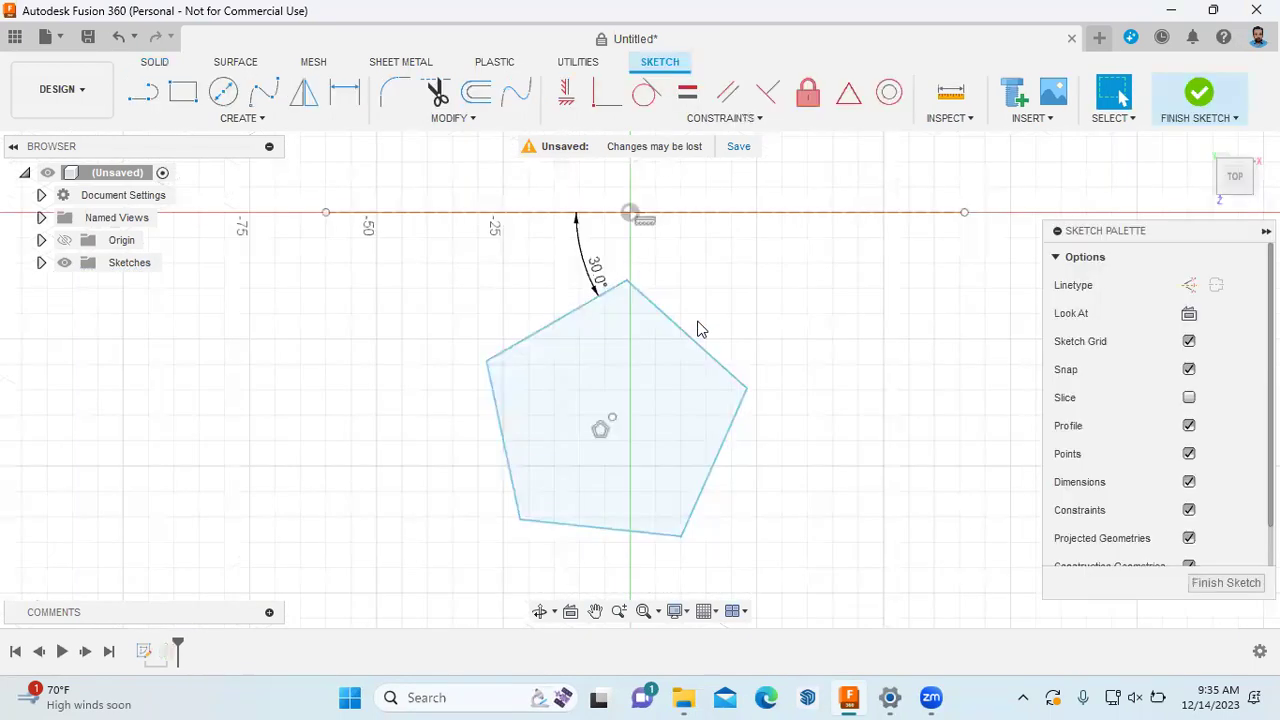
key("d")
left_click(655, 514)
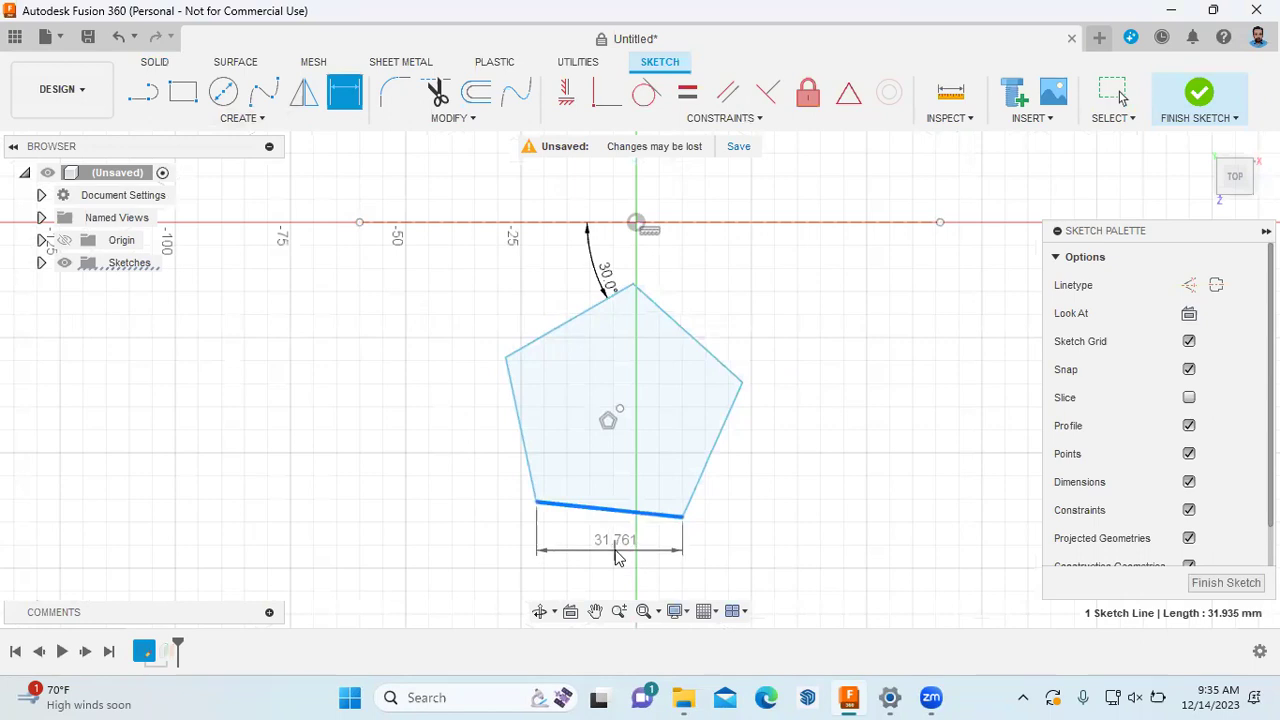
right_click(613, 552)
left_click(635, 362)
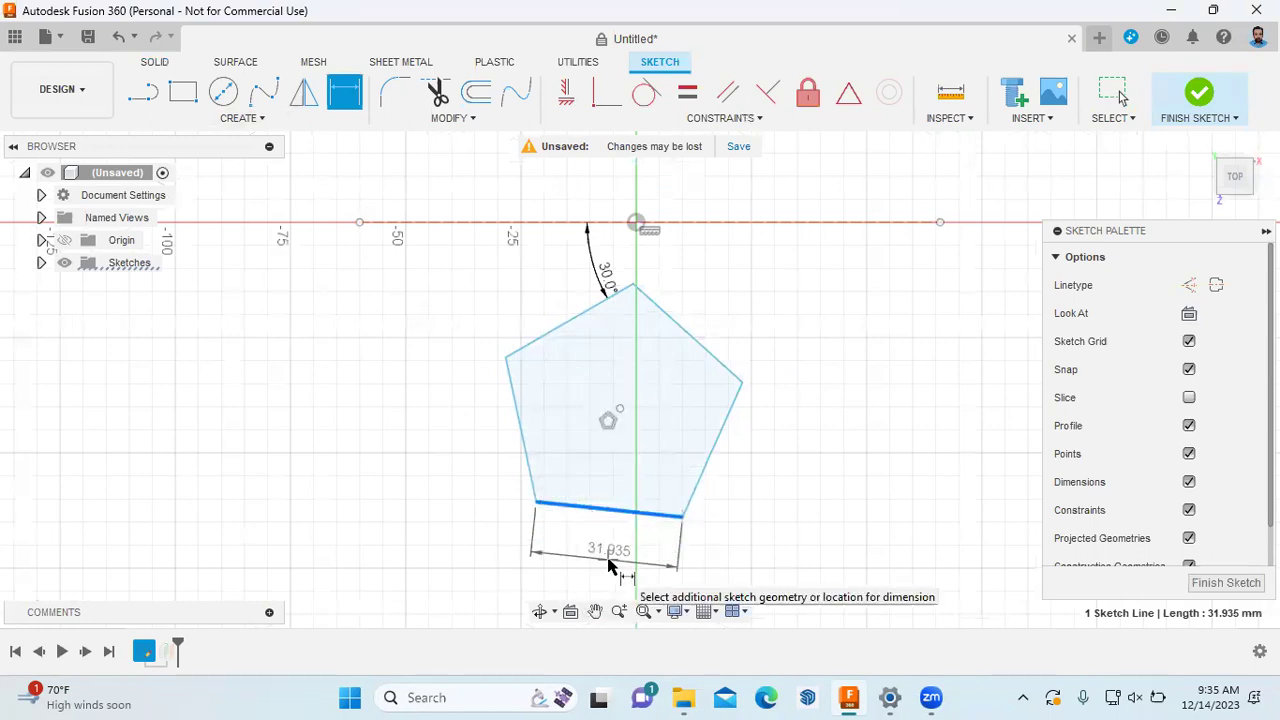
left_click(609, 559)
type("25")
key("Return")
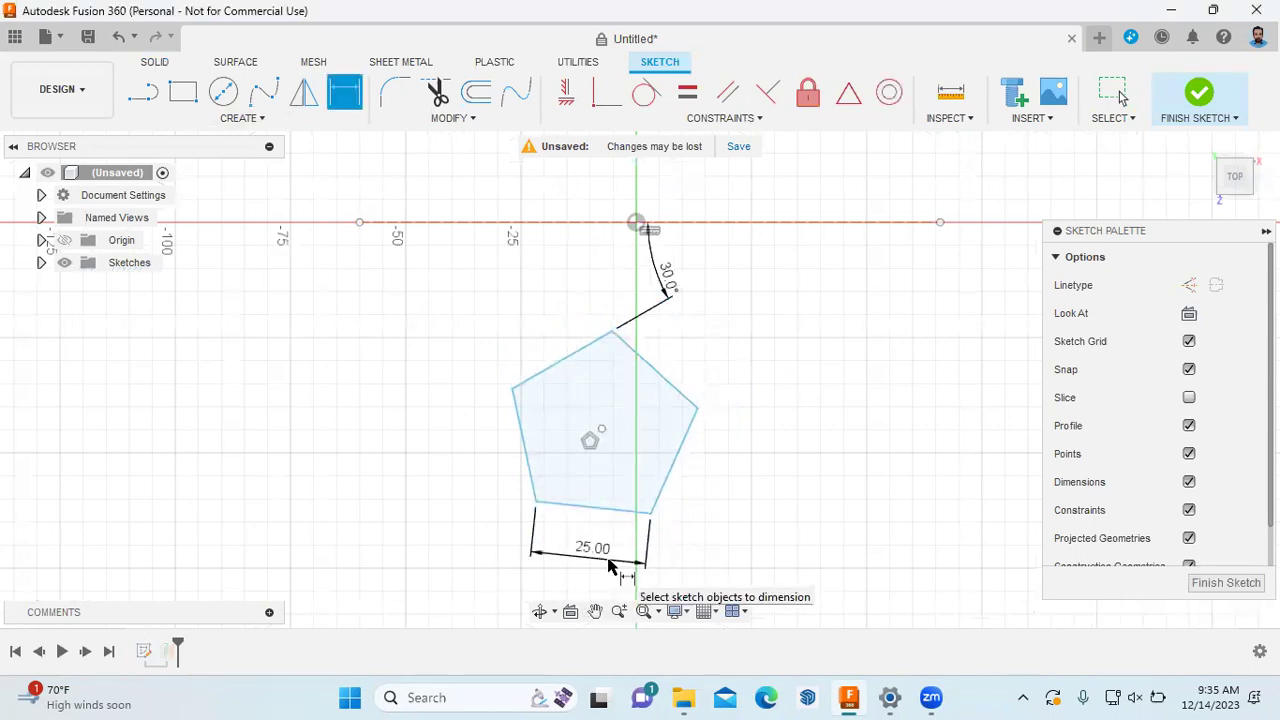
left_click(1228, 584)
Start a sketch on the 60 mm offset plane, place a point directly over the pentagon's centre, and finish the sketch
left_click(1207, 146)
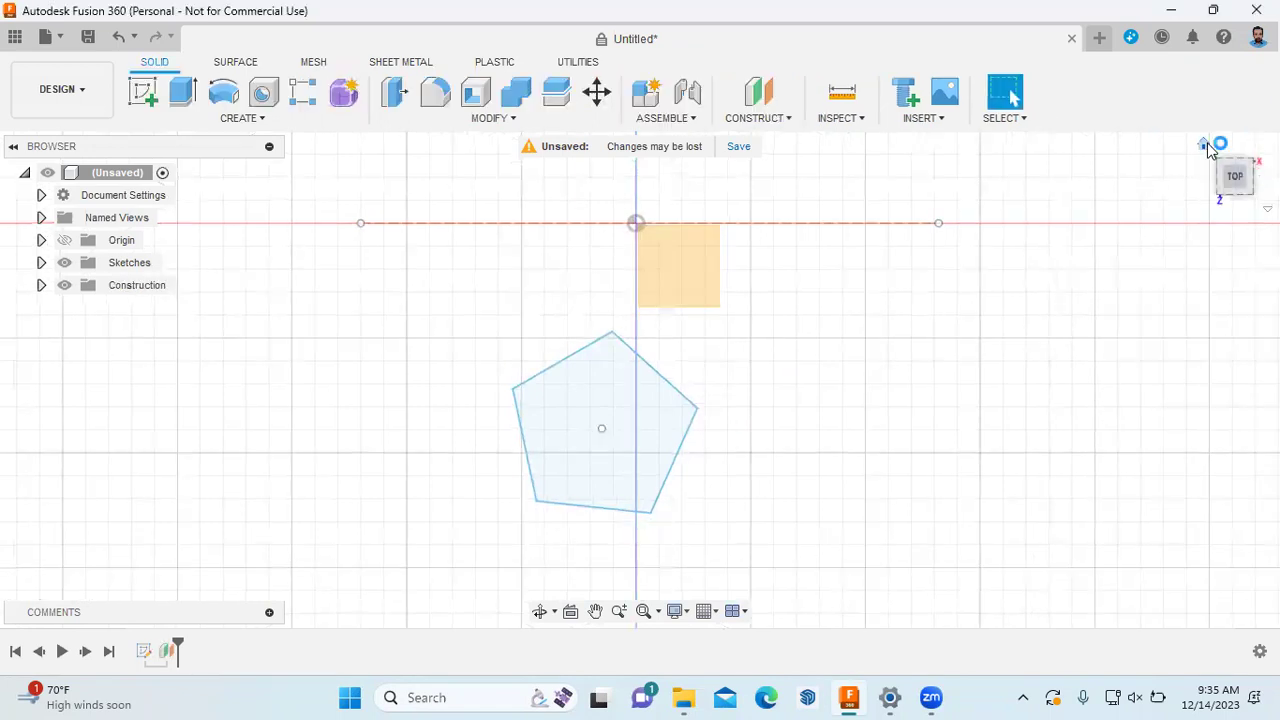
right_click(708, 284)
left_click(698, 404)
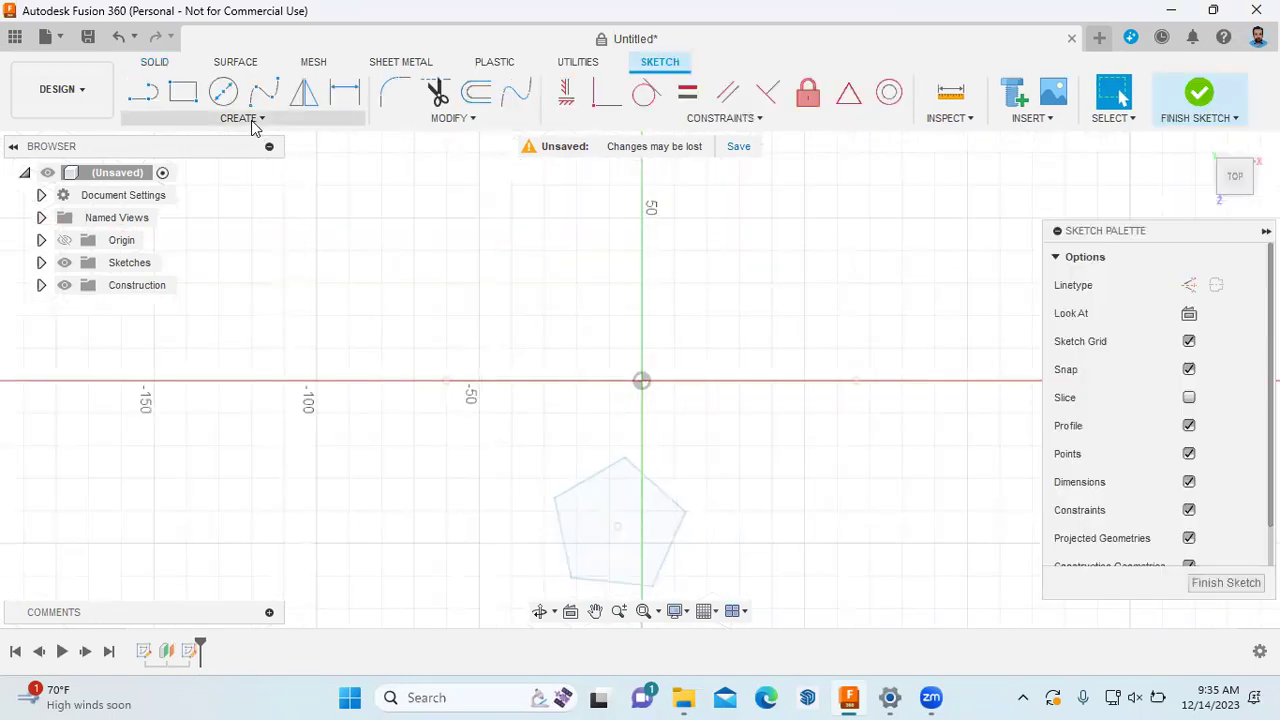
left_click(247, 118)
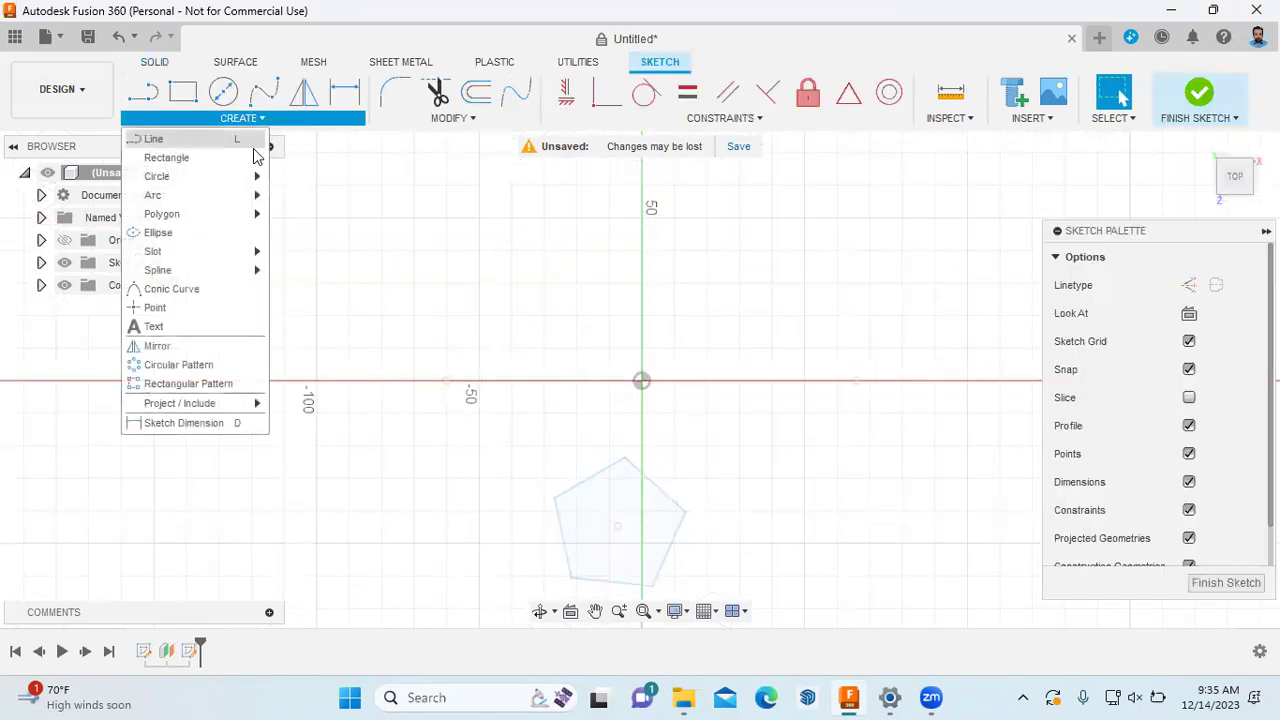
left_click(230, 308)
left_click(616, 527)
left_click(1226, 582)
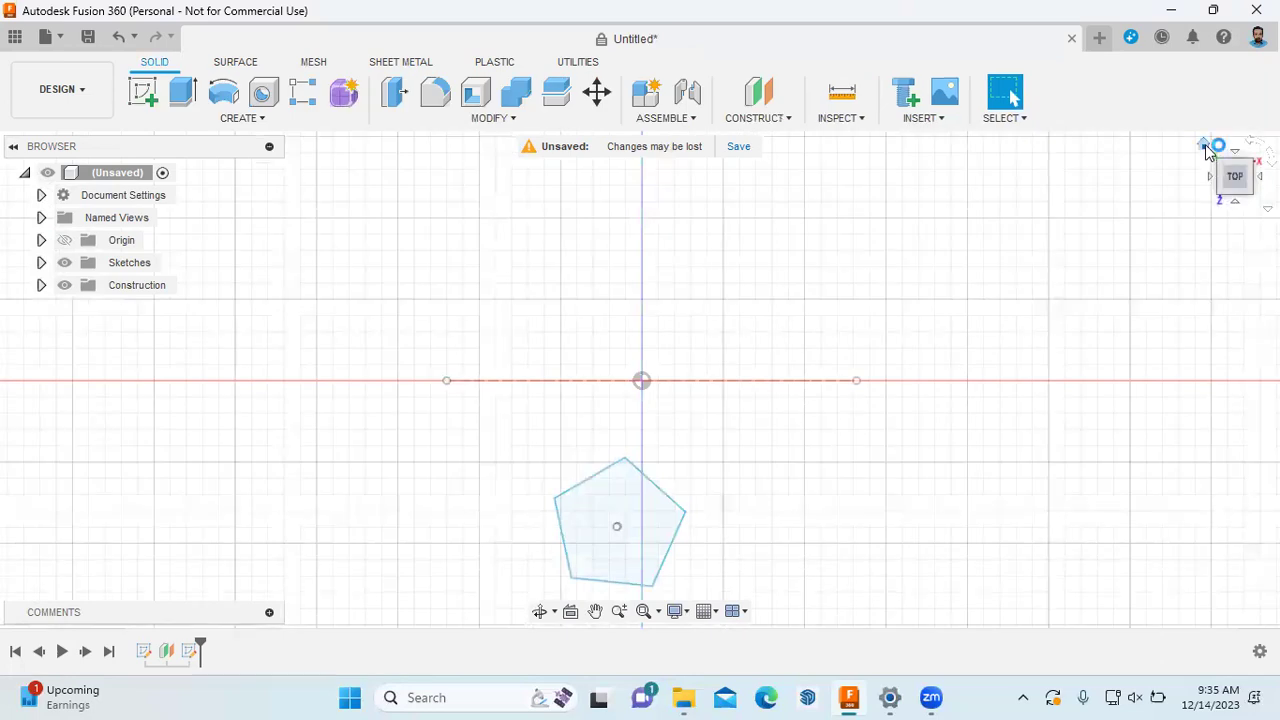
Loft a solid pyramid from the pentagon profile to the sketch point above it, keeping the default end conditions
left_click(1204, 145)
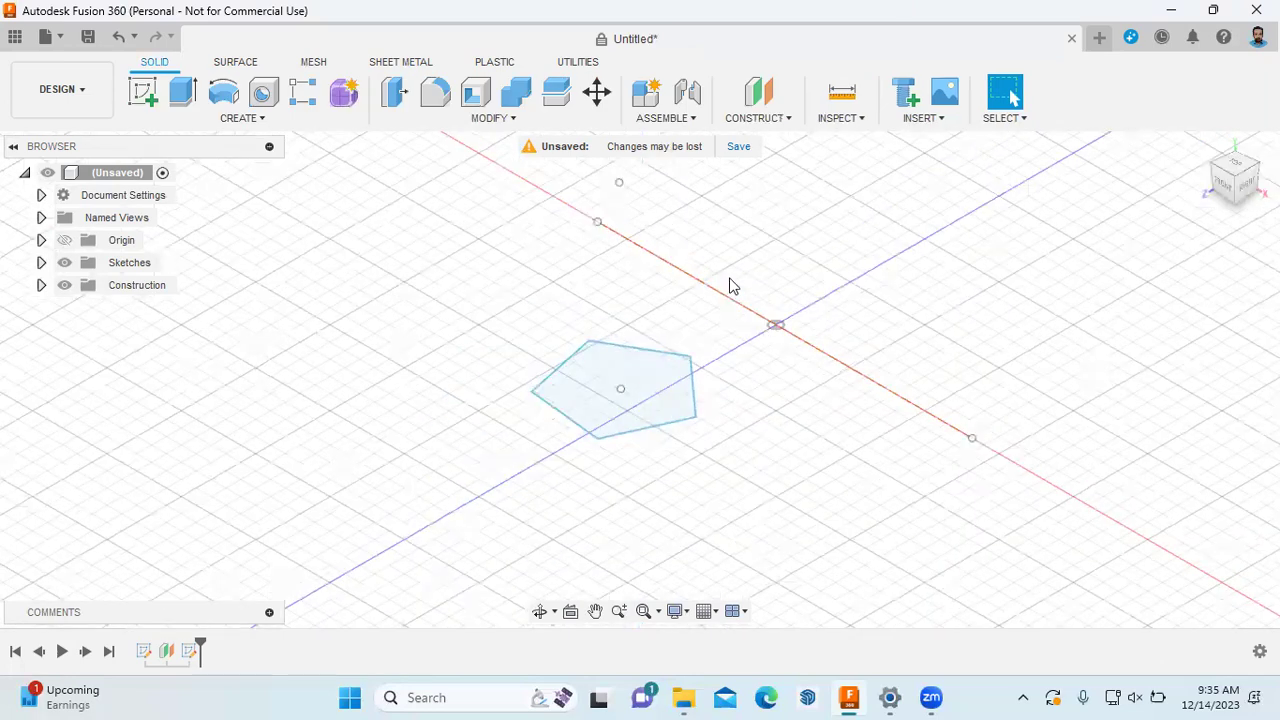
scroll(738, 260, "down", 3)
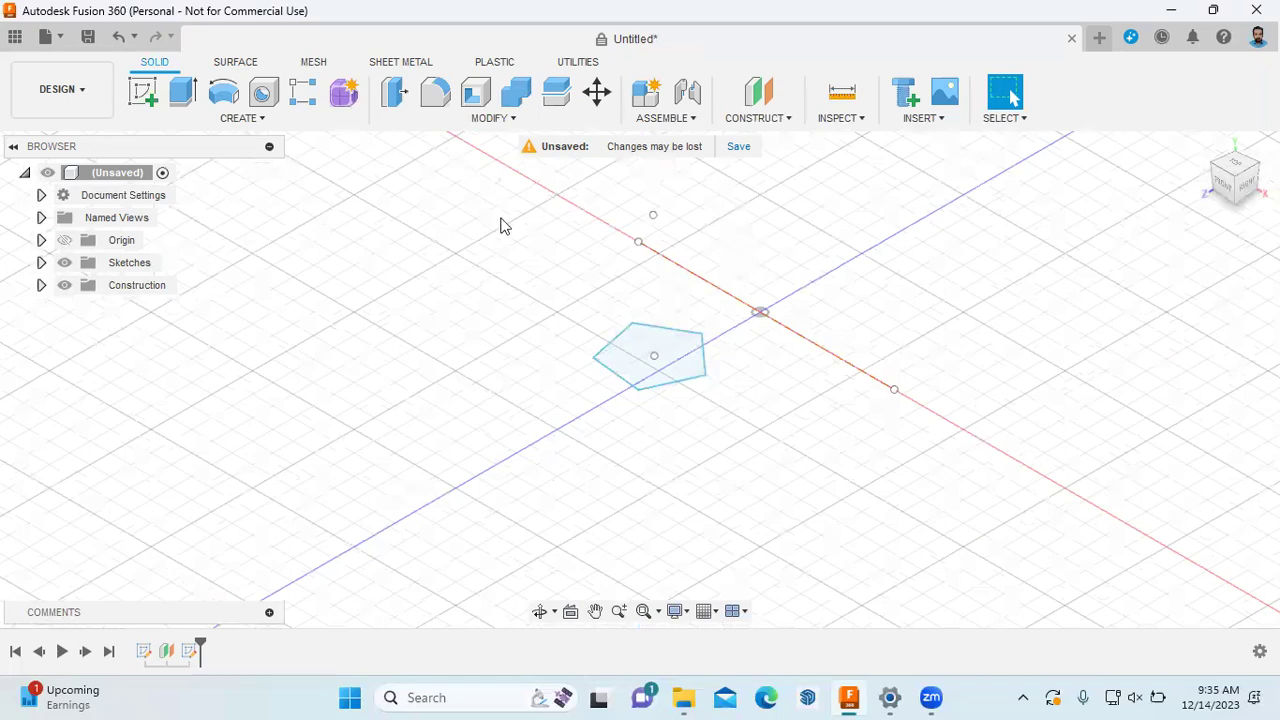
left_click(236, 120)
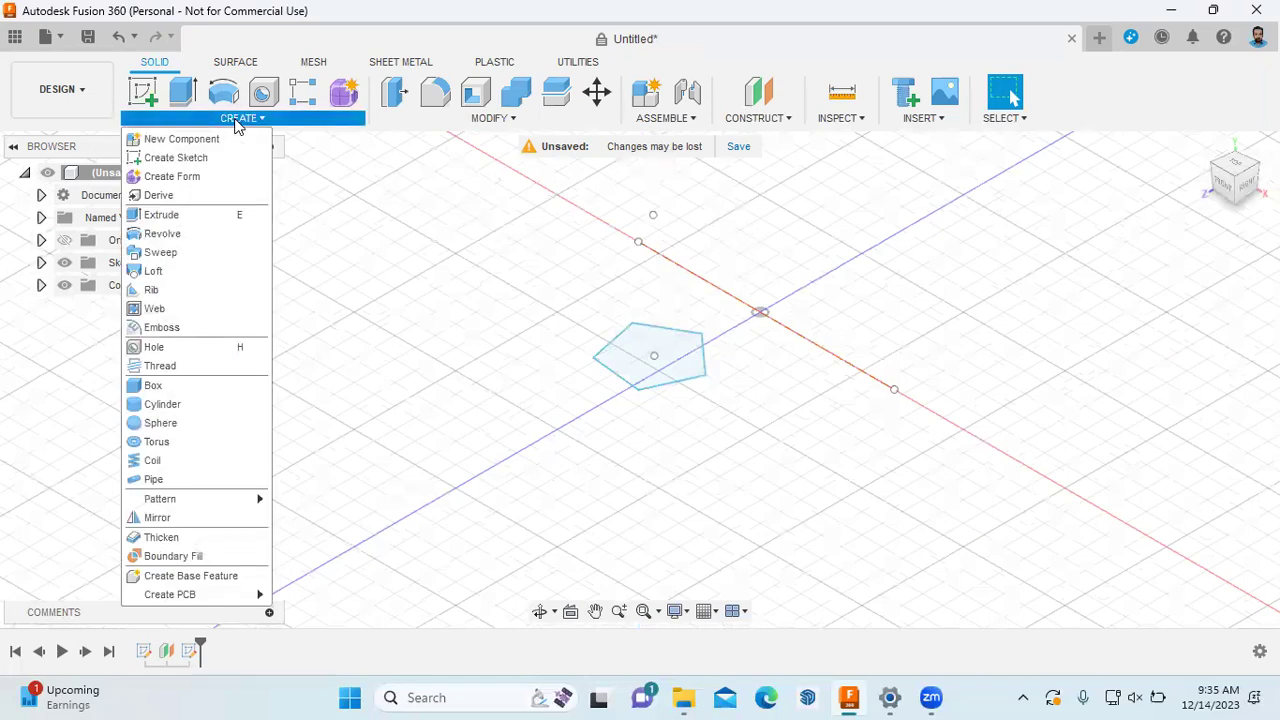
left_click(228, 271)
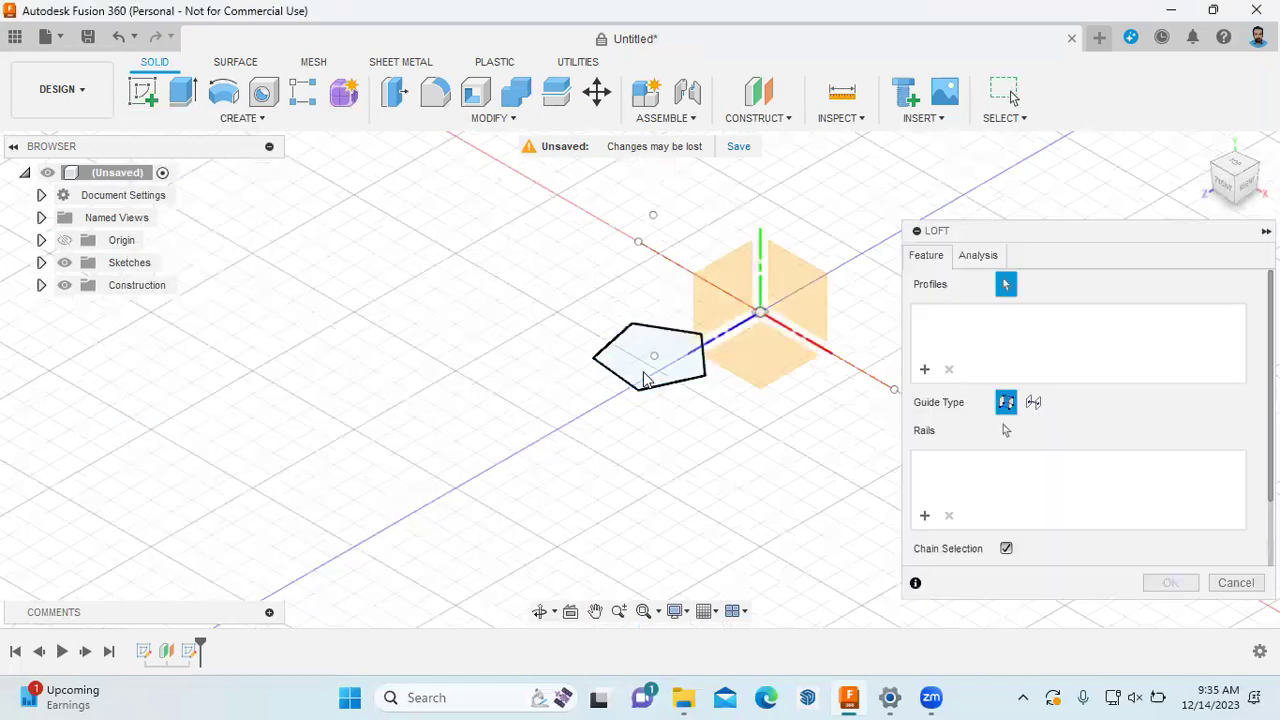
left_click(645, 378)
left_click(652, 217)
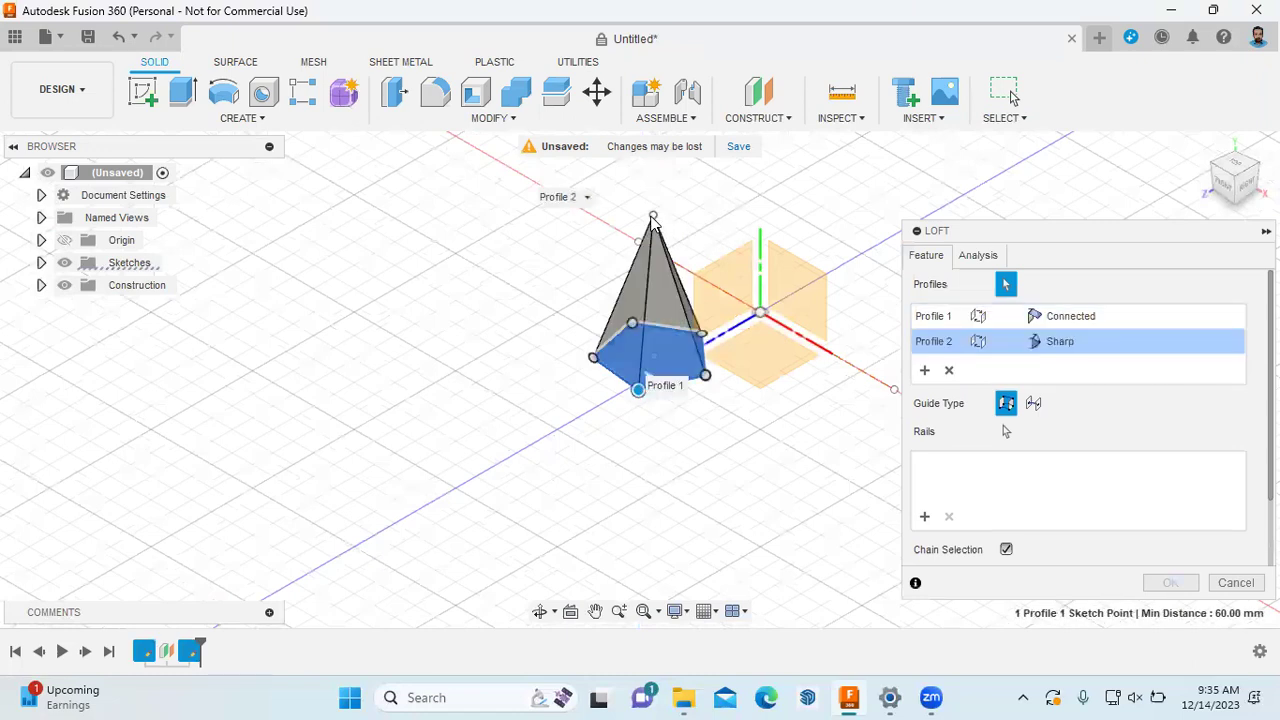
left_click(1169, 583)
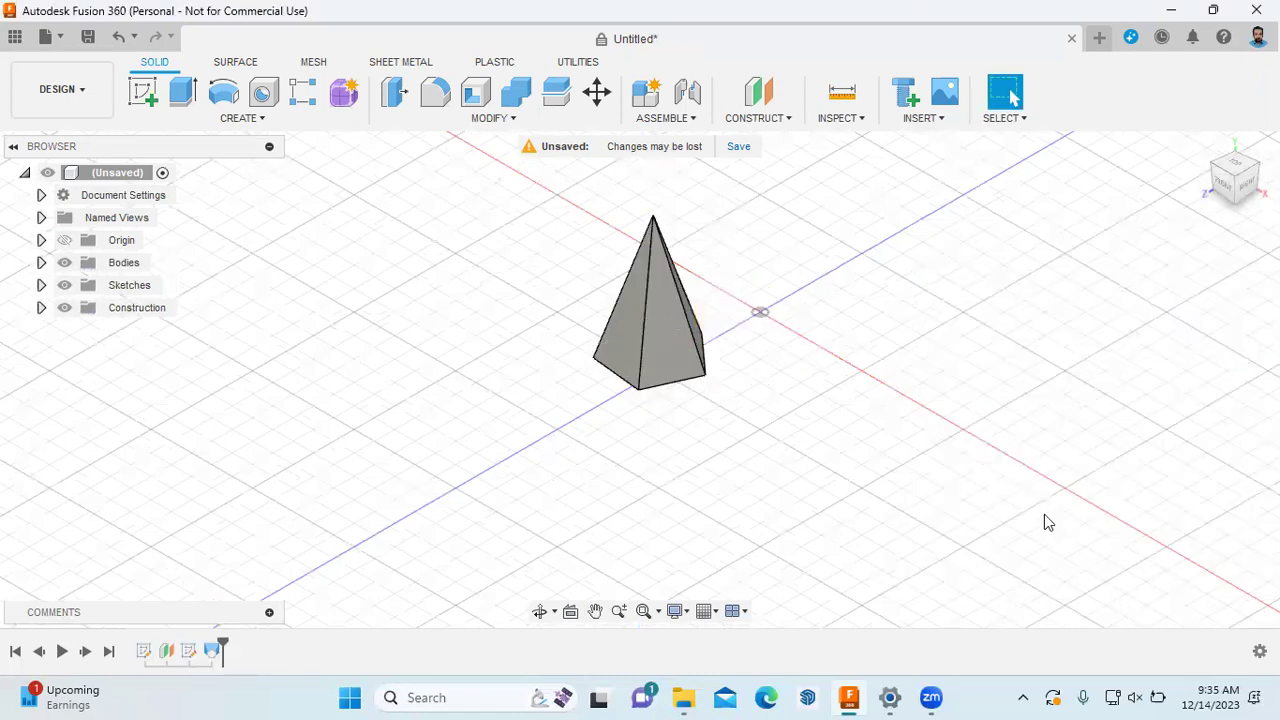
left_click(1233, 160)
scroll(615, 317, "up", 2)
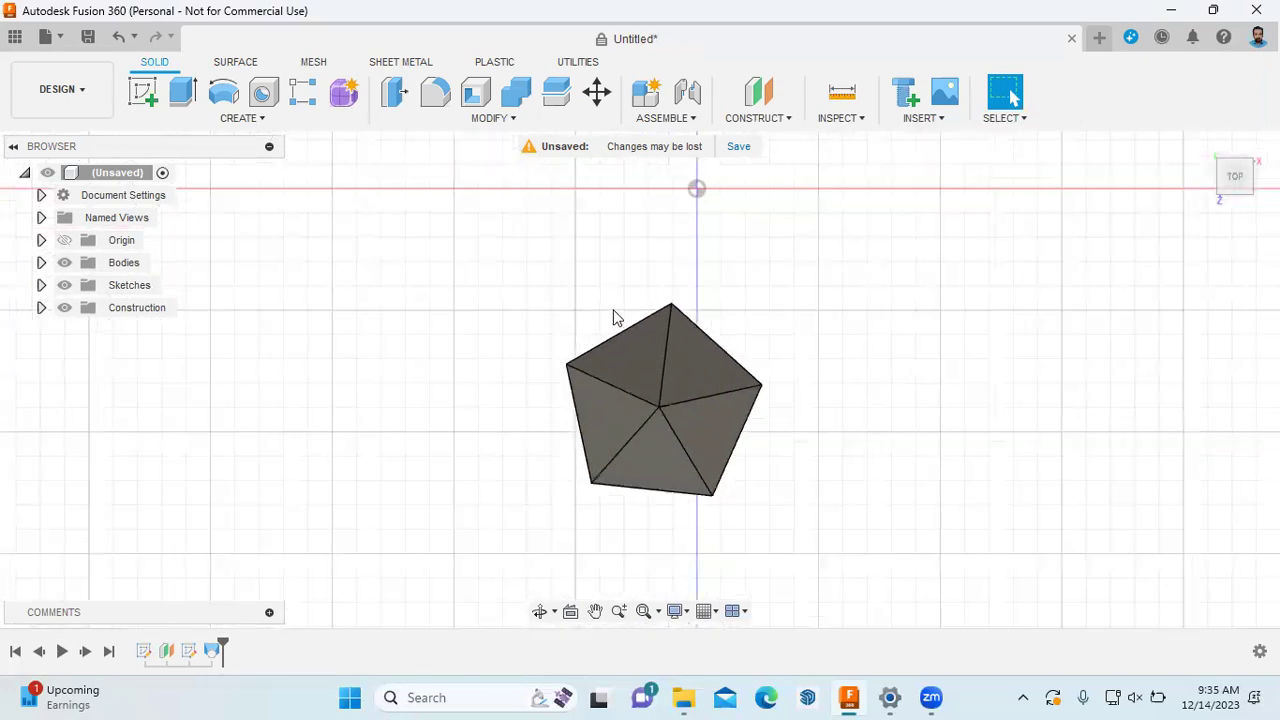
scroll(615, 317, "down", 1)
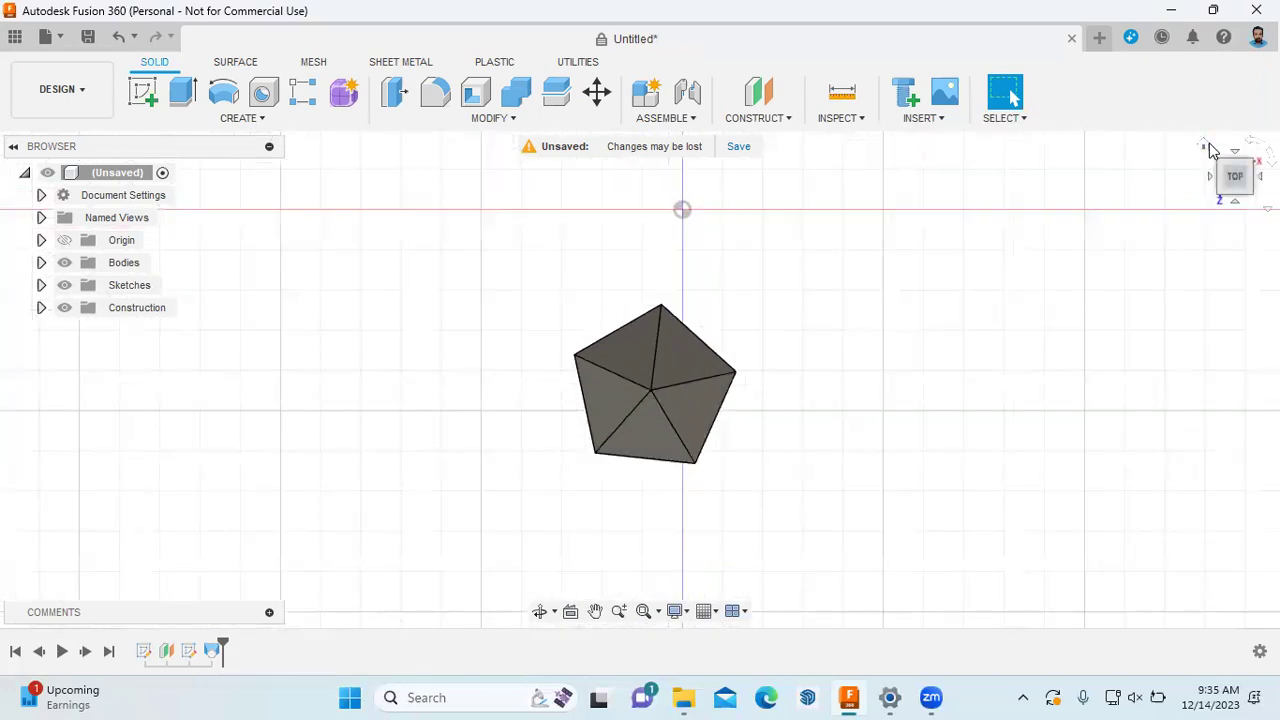
left_click(1205, 146)
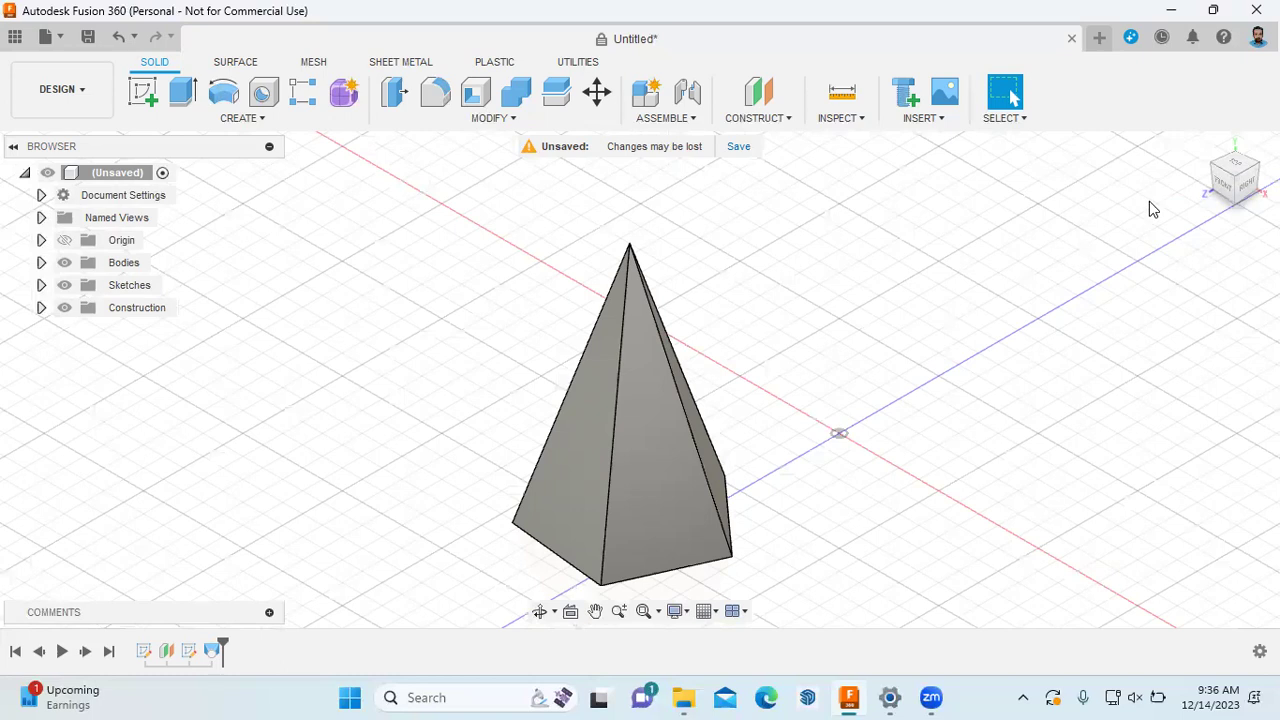
Create a construction plane offset upward from the XZ origin plane, about halfway up the pyramid's height
left_click(791, 119)
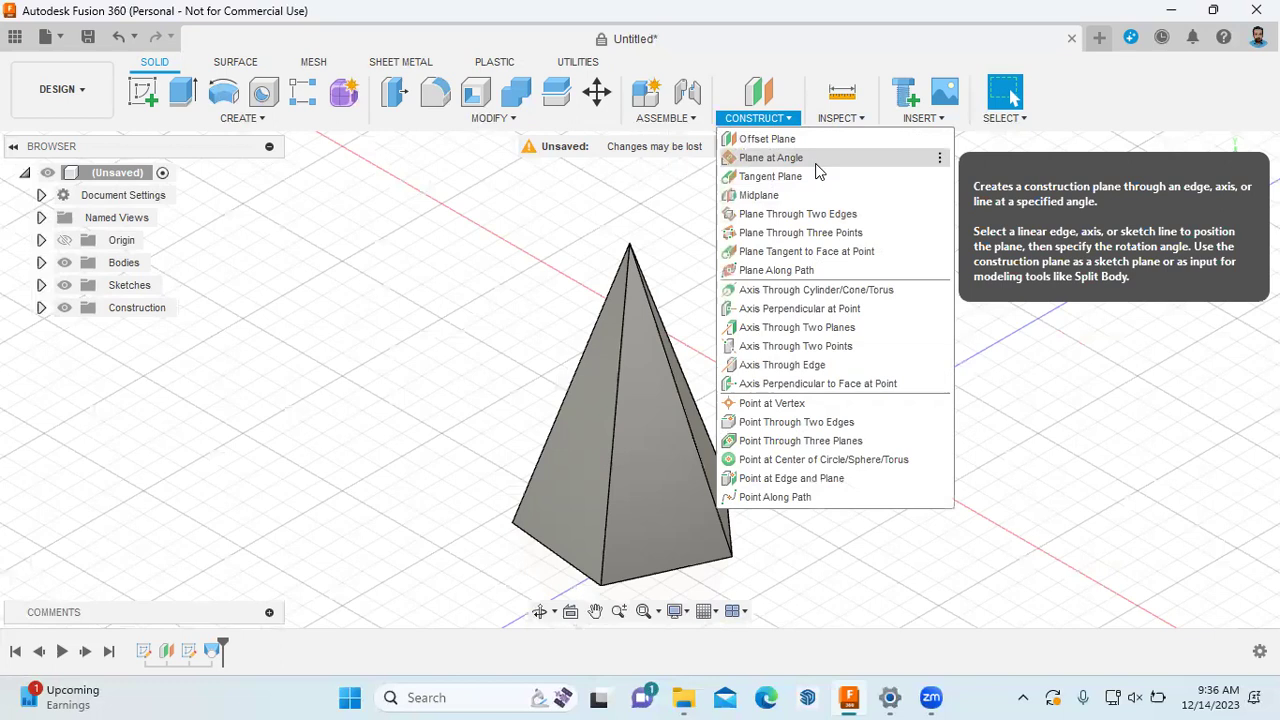
left_click(812, 139)
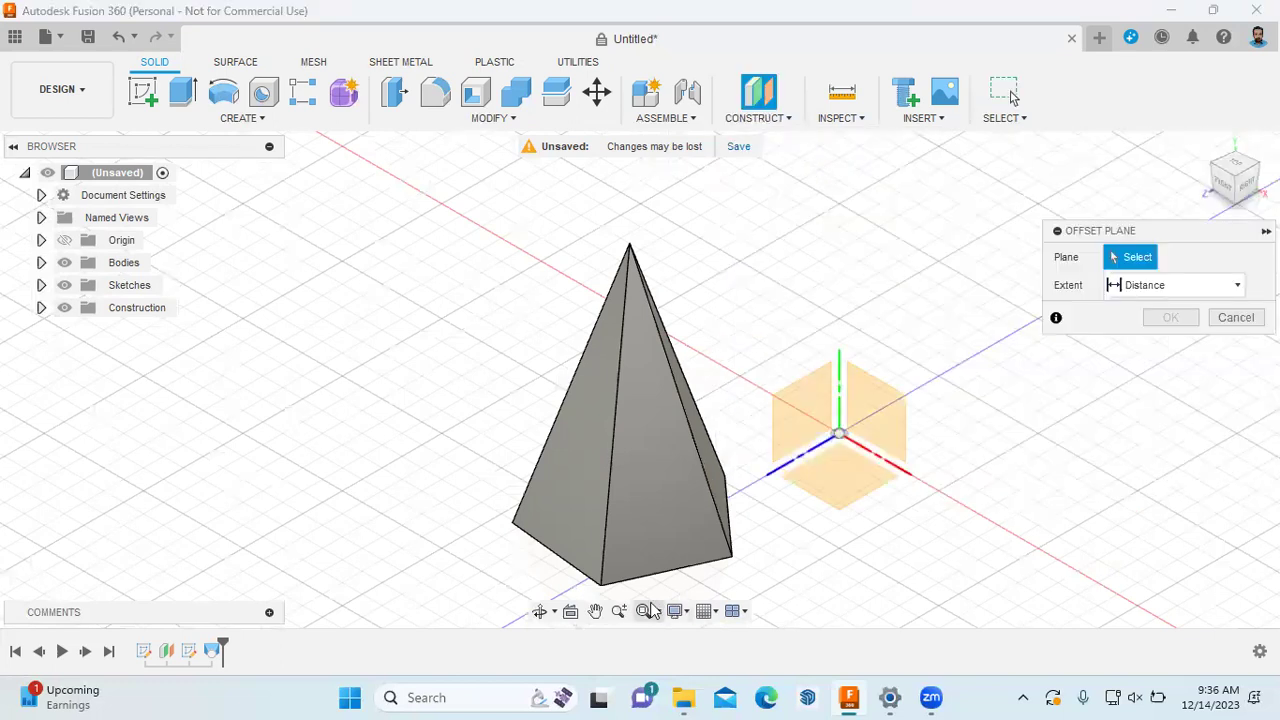
left_click(834, 505)
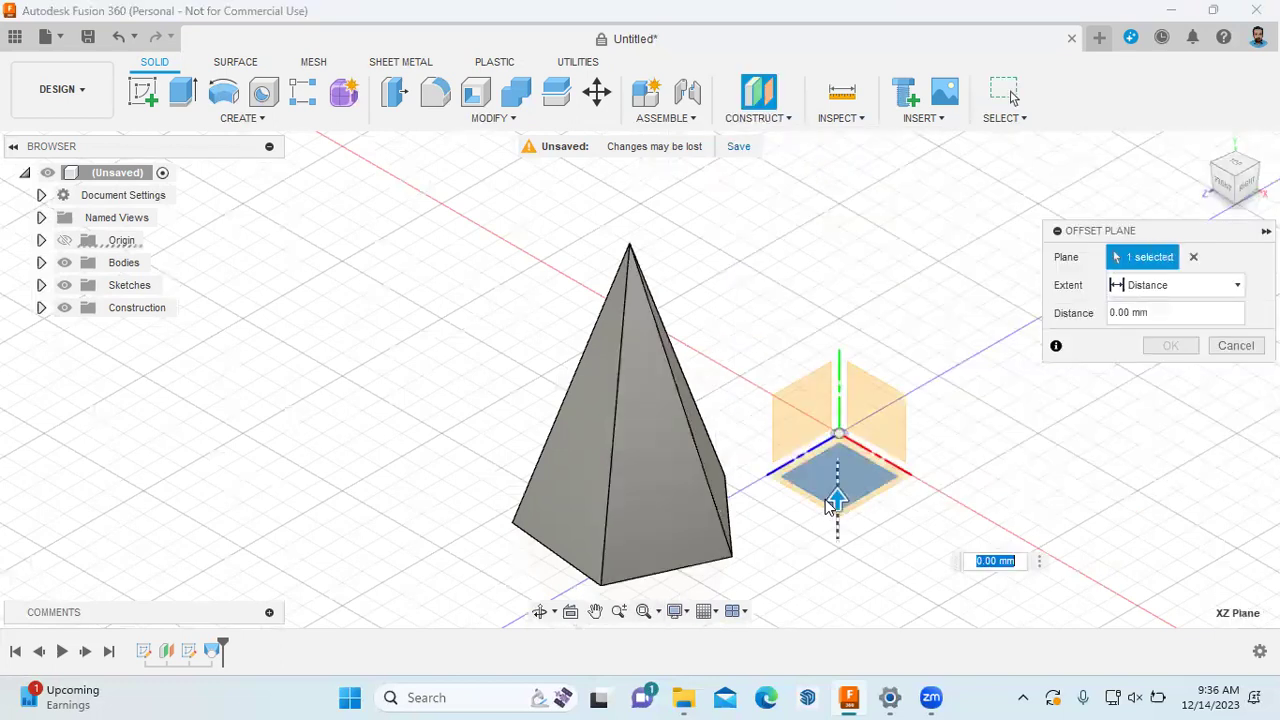
left_click_drag(834, 500, 837, 430)
double_click(1115, 313)
type("15")
key("Return")
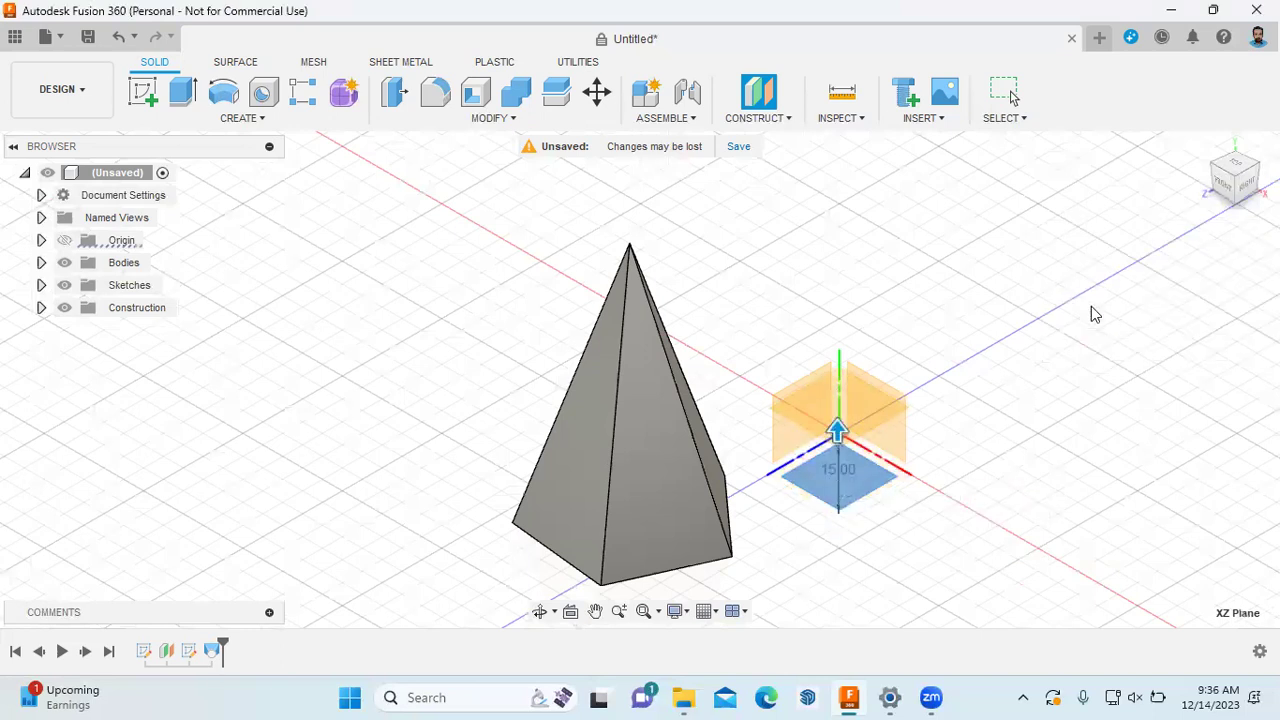
left_click(1220, 193)
left_click(1204, 145)
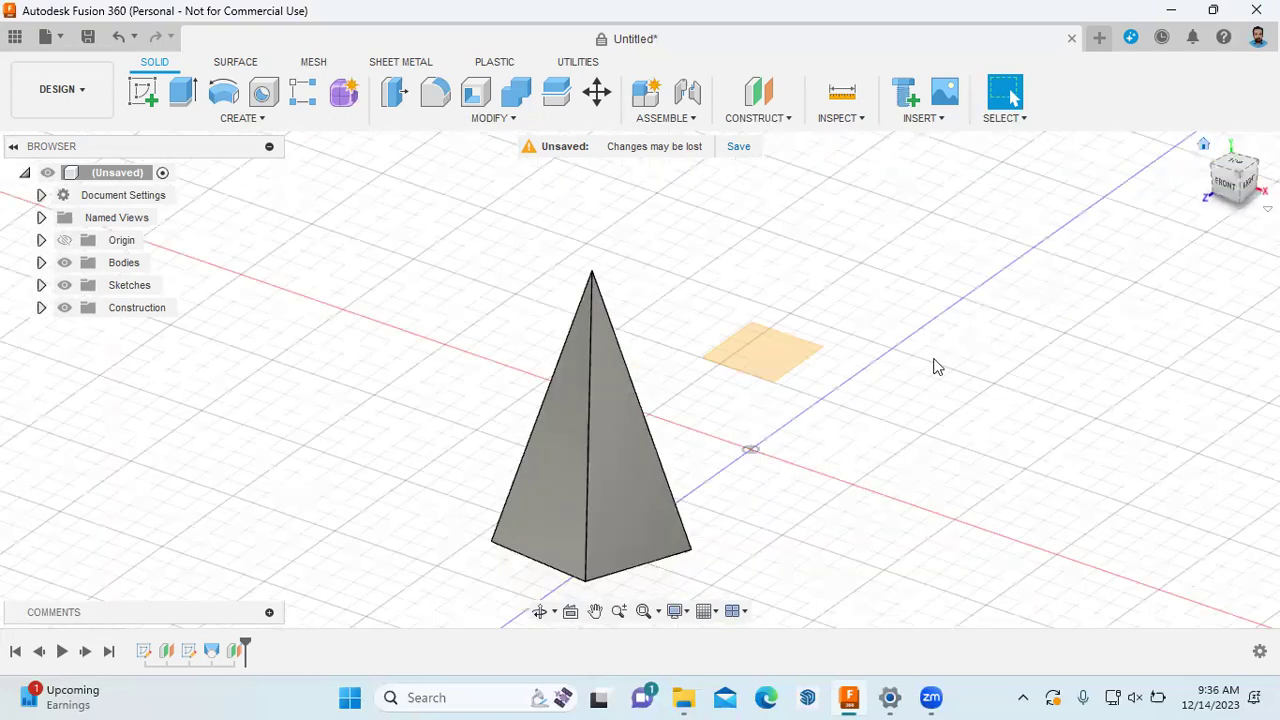
On the new offset plane, sketch a line perpendicular to the X axis from the pyramid's centre past its back corner, and finish the sketch
right_click(761, 372)
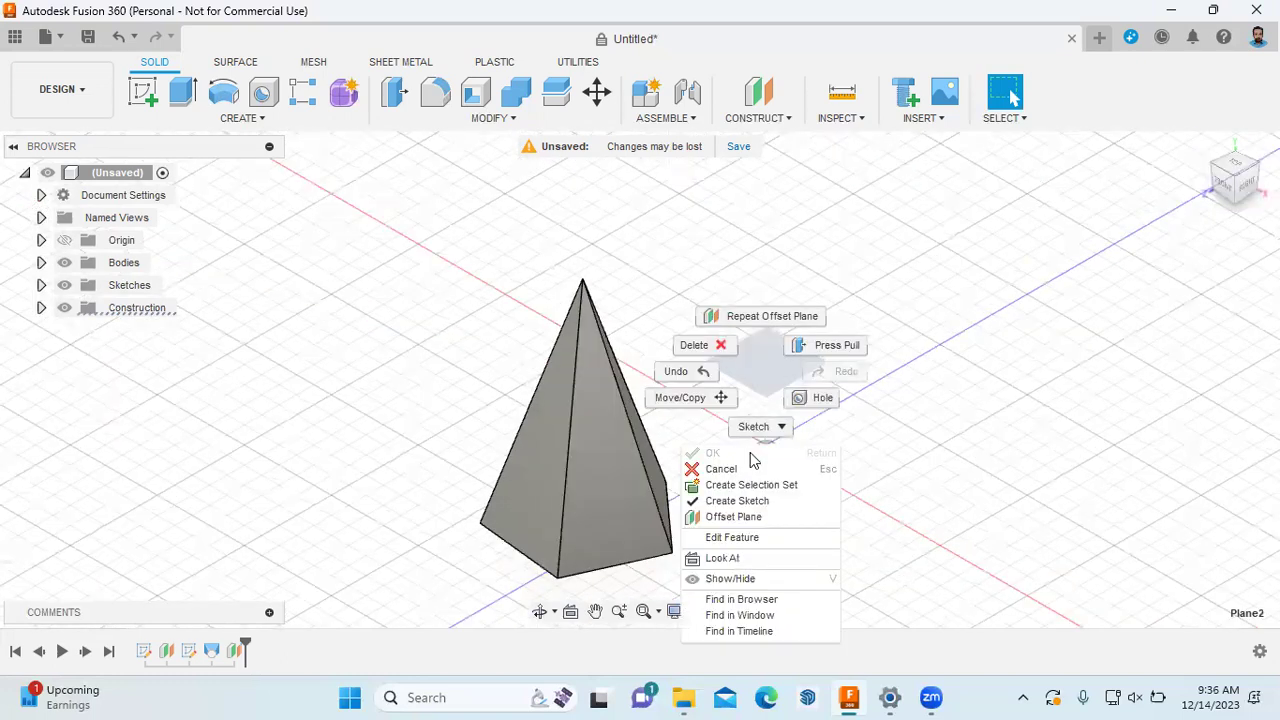
left_click(753, 428)
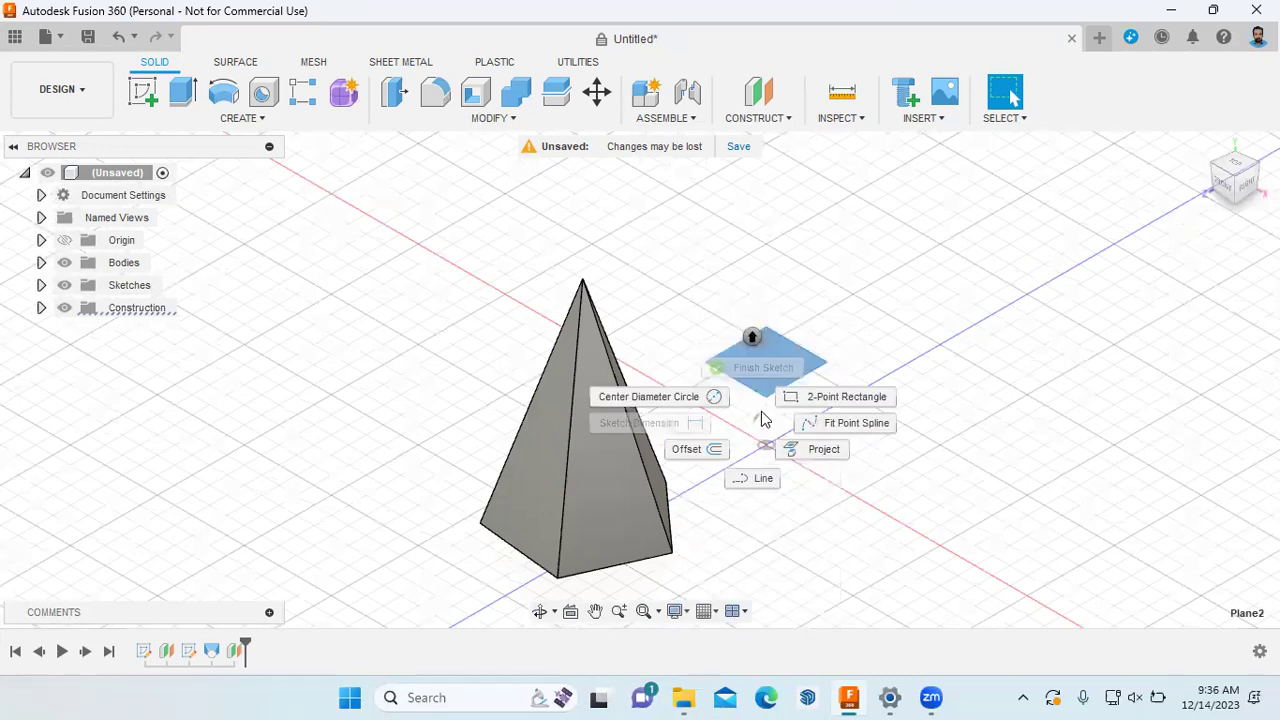
left_click(765, 416)
right_click(762, 389)
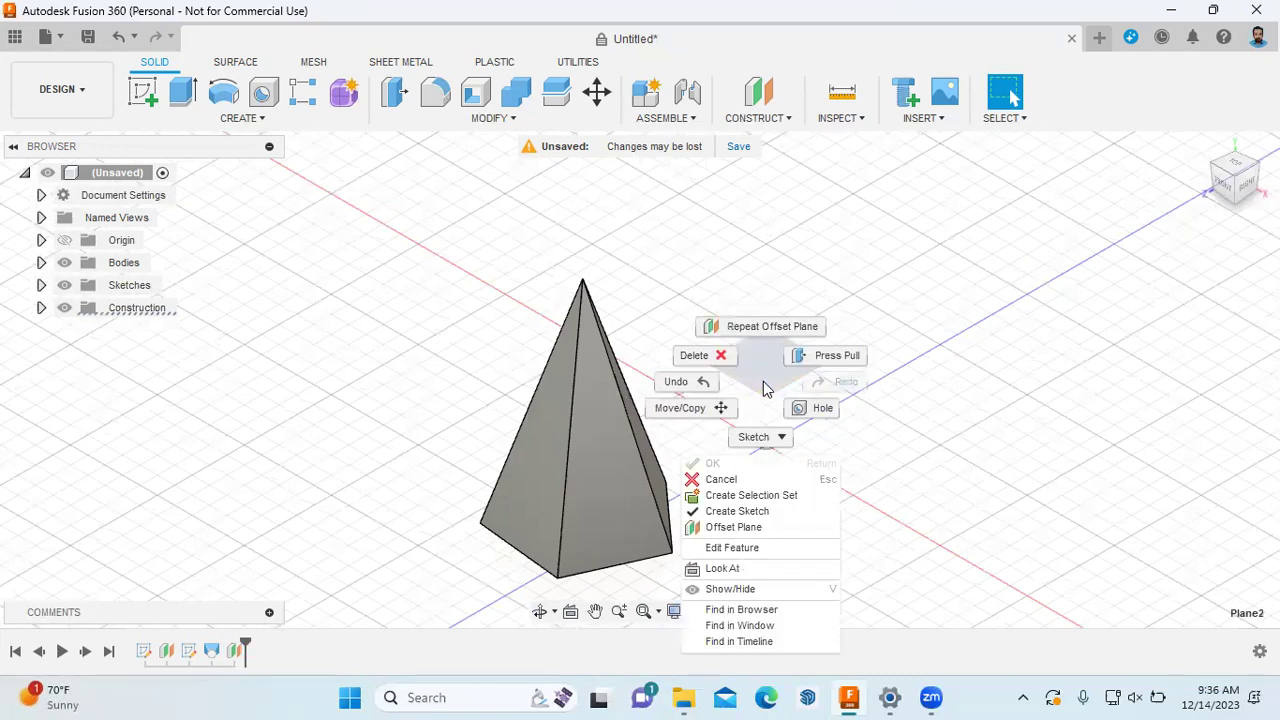
left_click(757, 512)
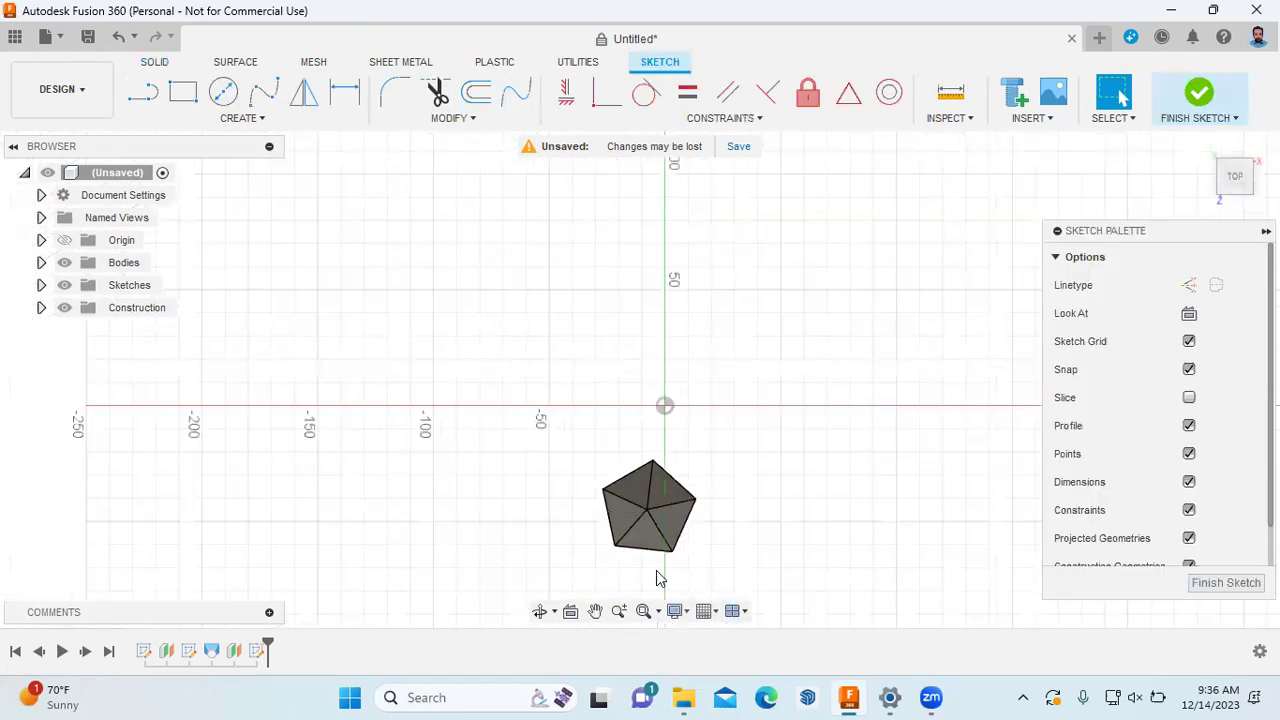
scroll(652, 572, "up", 4)
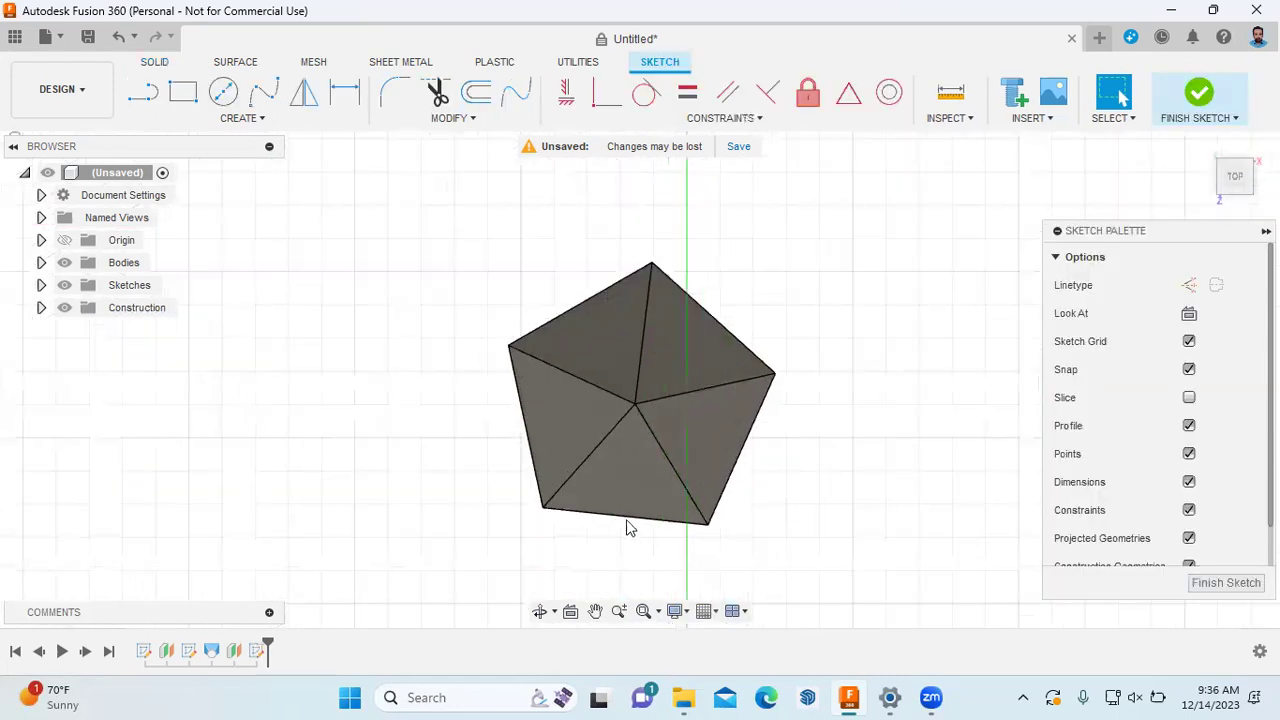
left_click(142, 91)
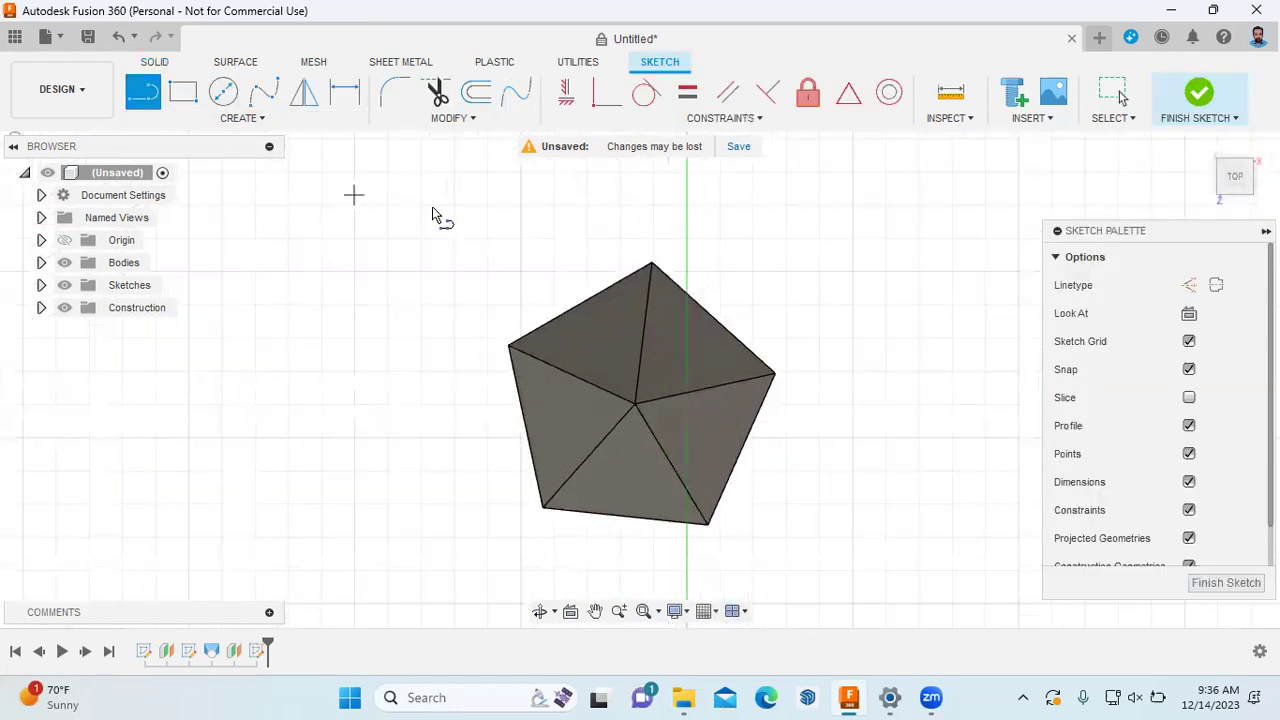
left_click(635, 404)
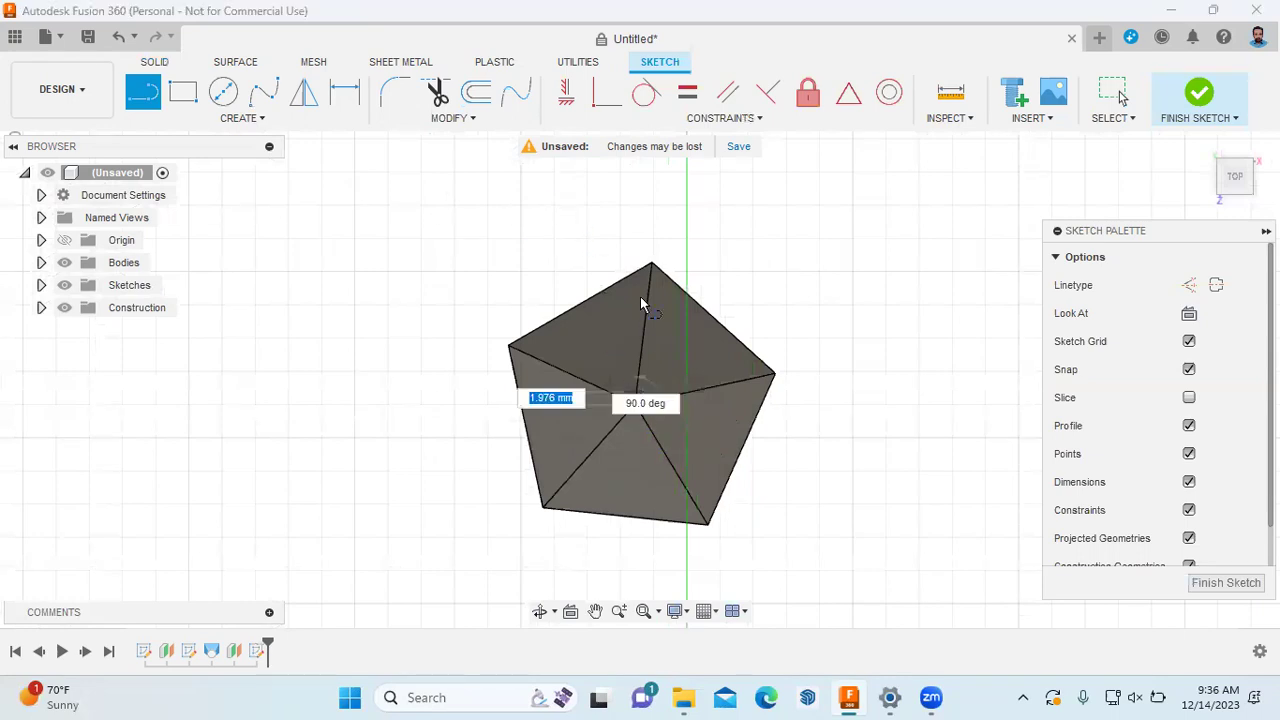
left_click(634, 188)
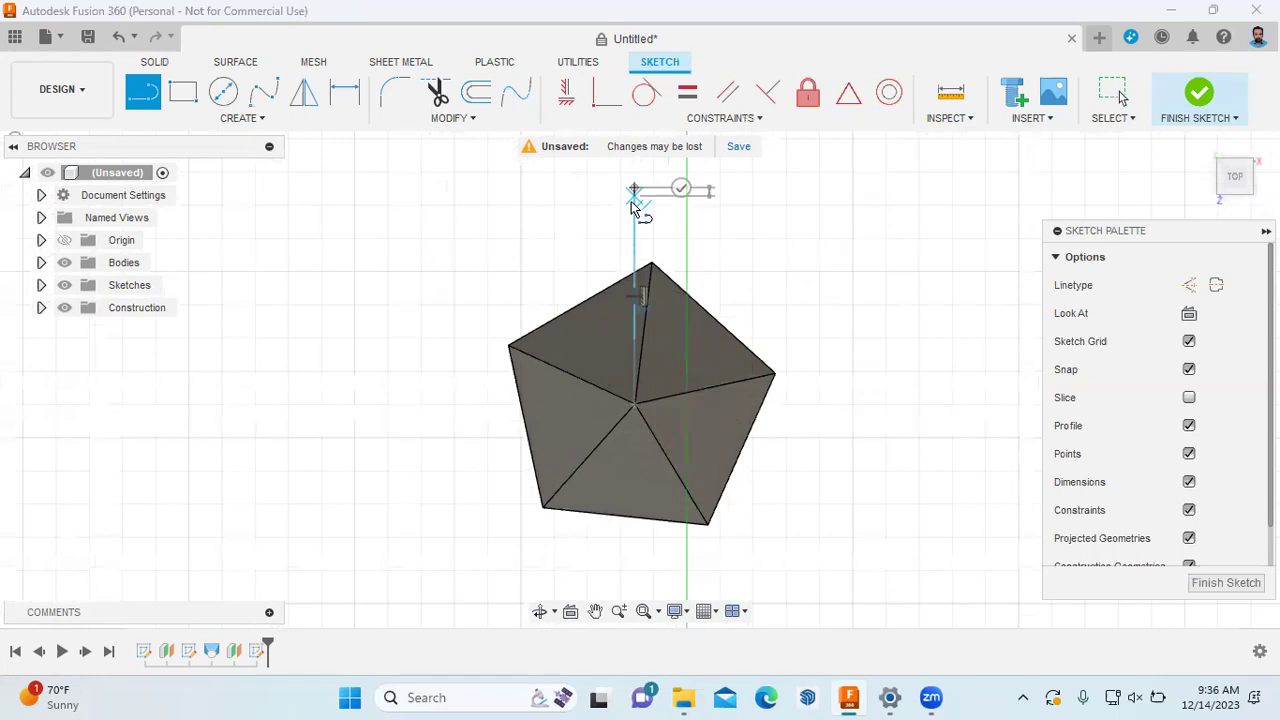
key("Escape")
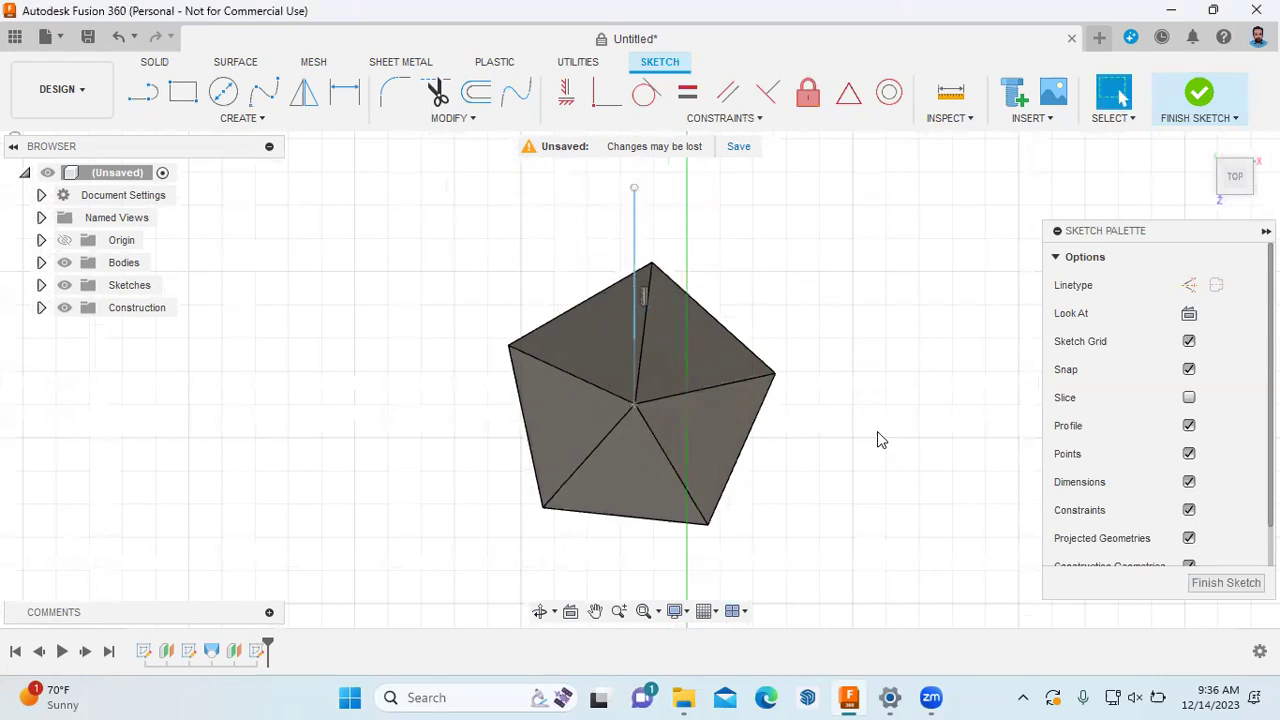
left_click(1228, 585)
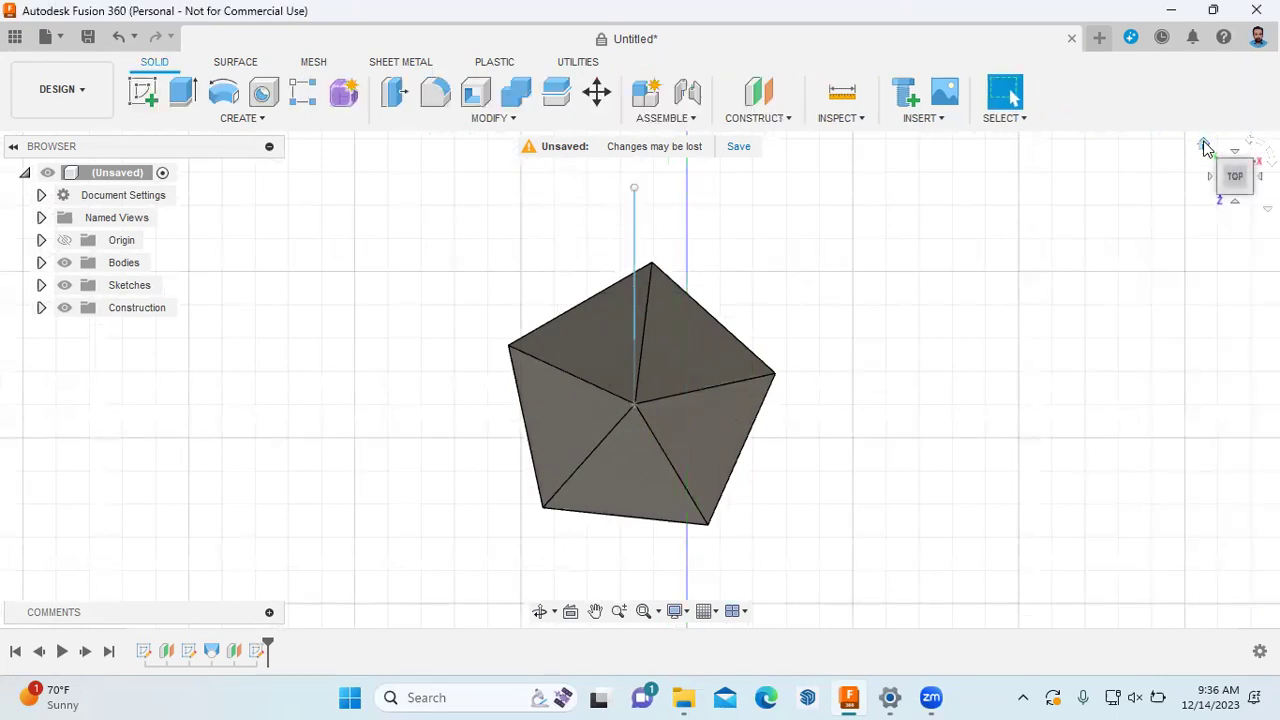
Create a construction plane at an angle of -40 degrees about the sketched line through the pyramid's centre
left_click(1205, 145)
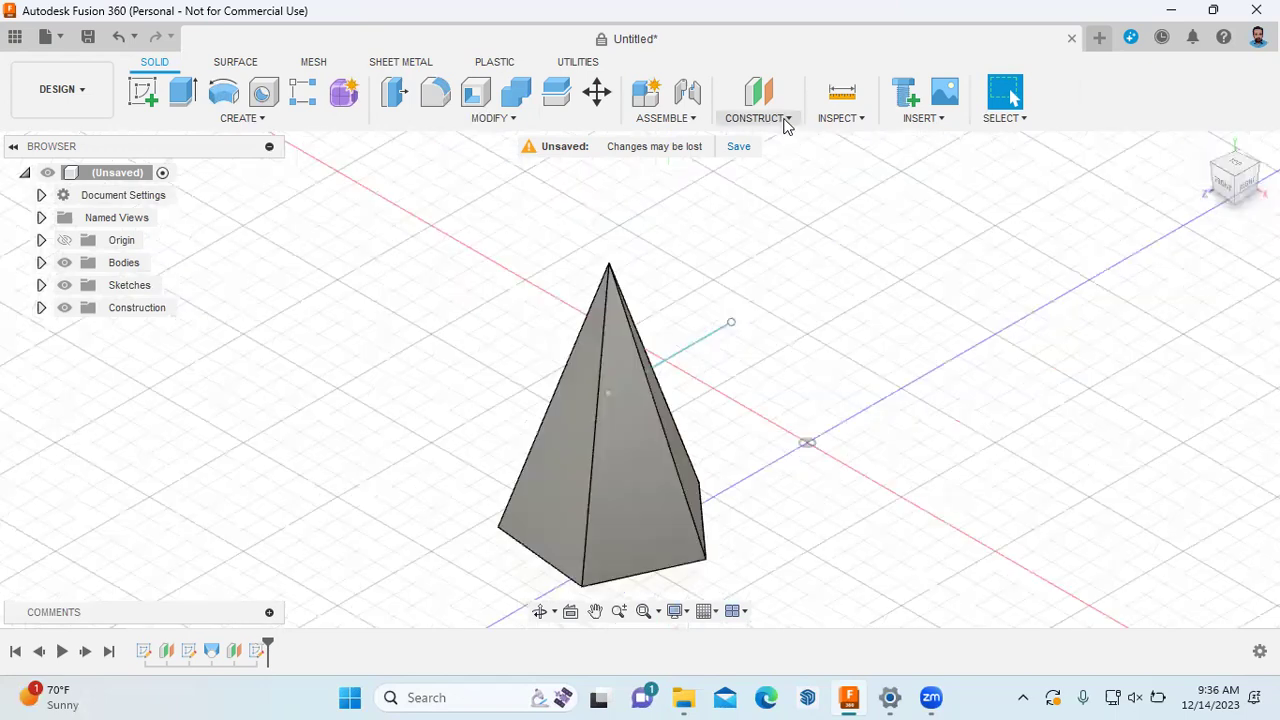
left_click(758, 118)
left_click(760, 157)
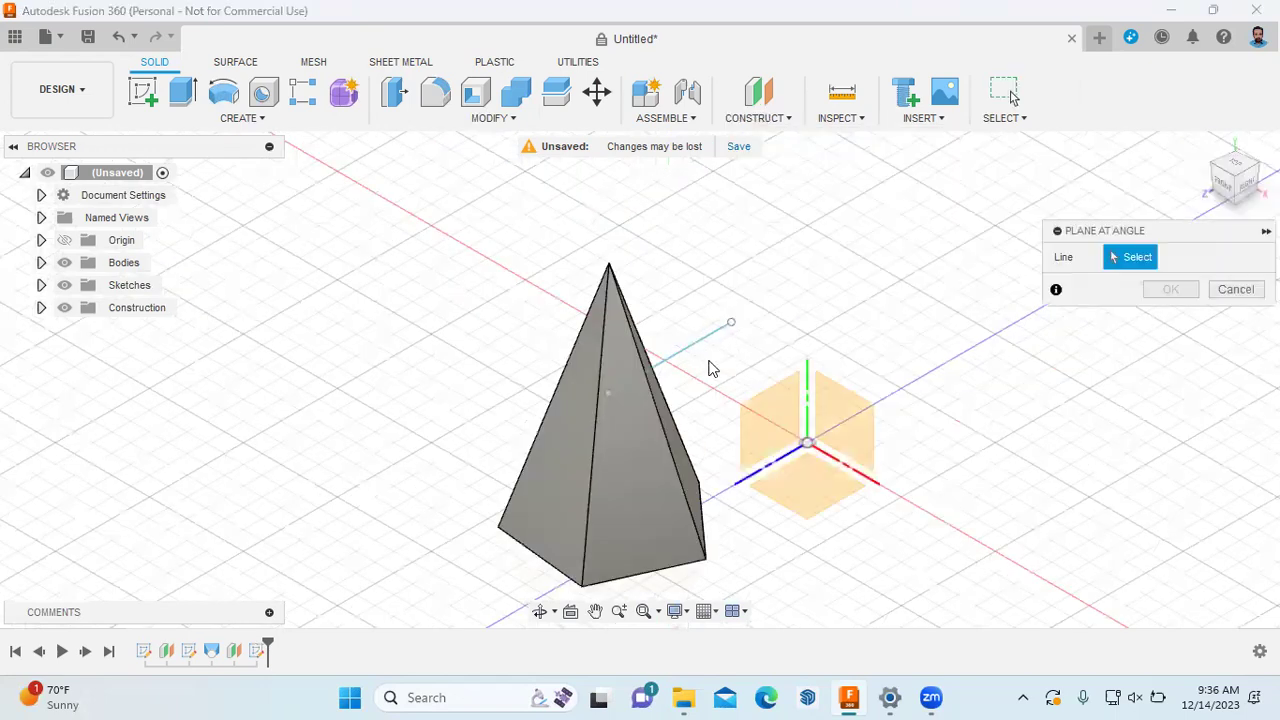
left_click(687, 362)
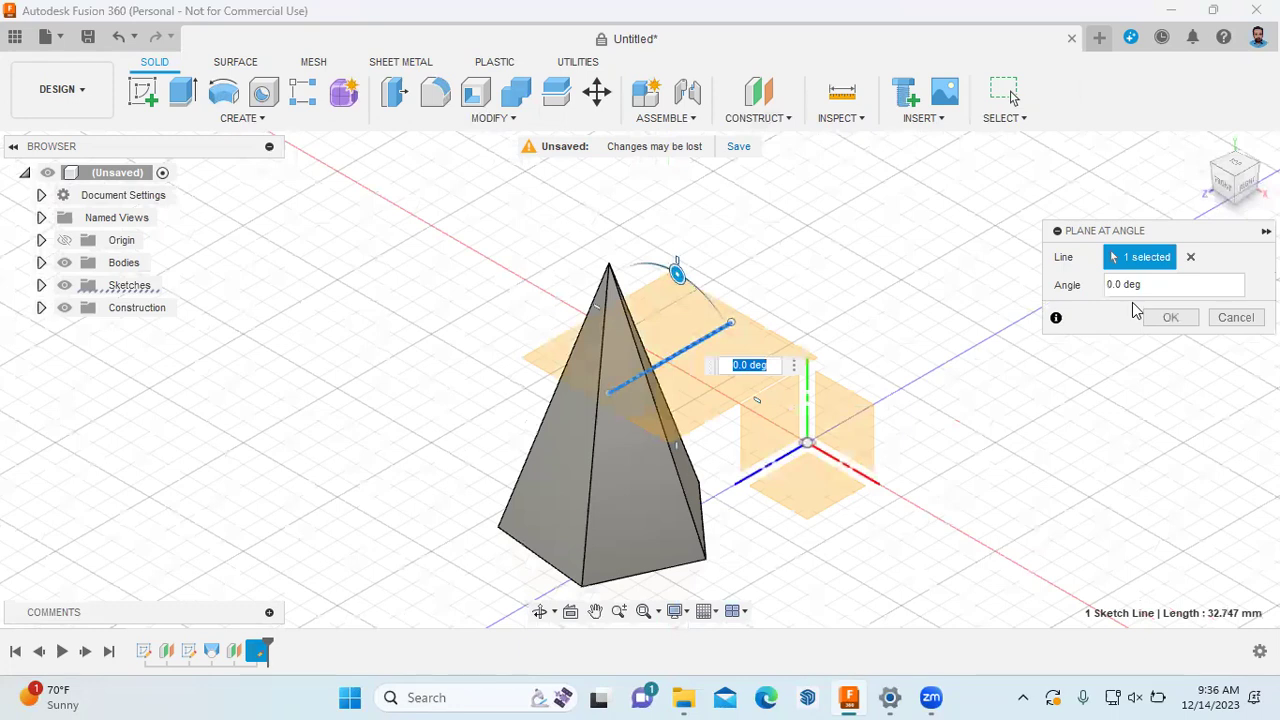
left_click_drag(1147, 287, 1088, 289)
type("40")
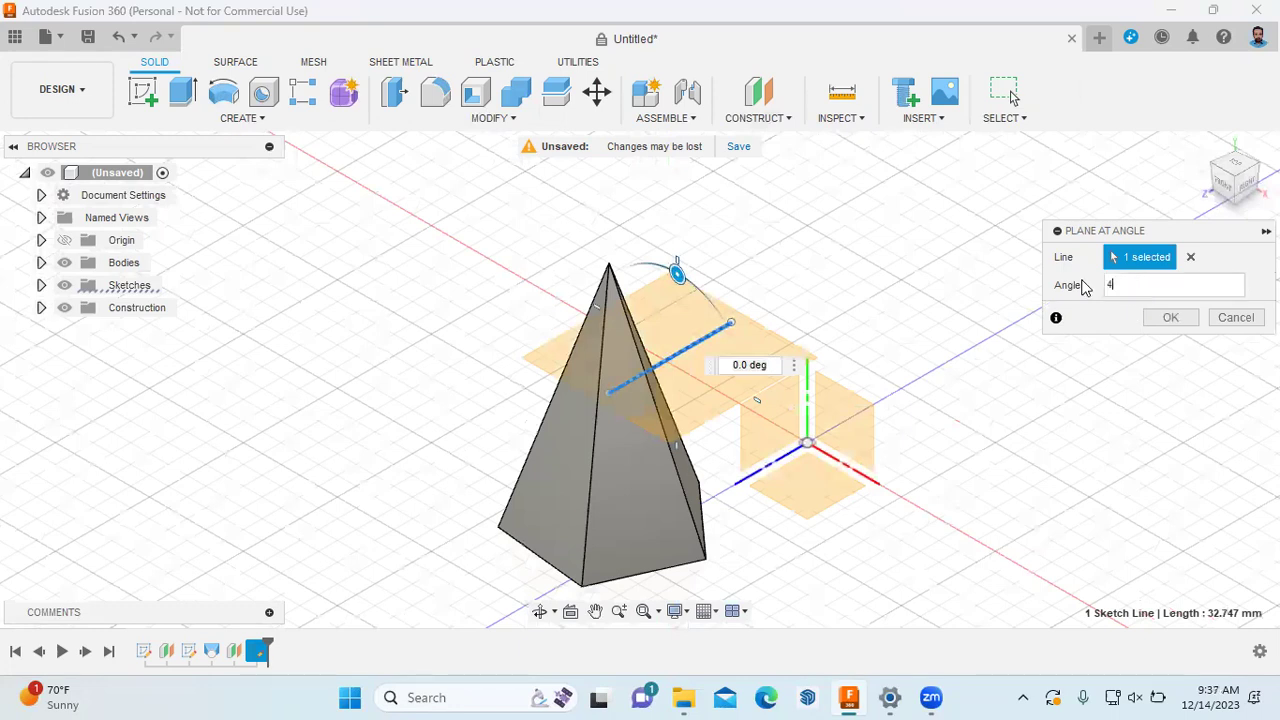
left_click(1232, 193)
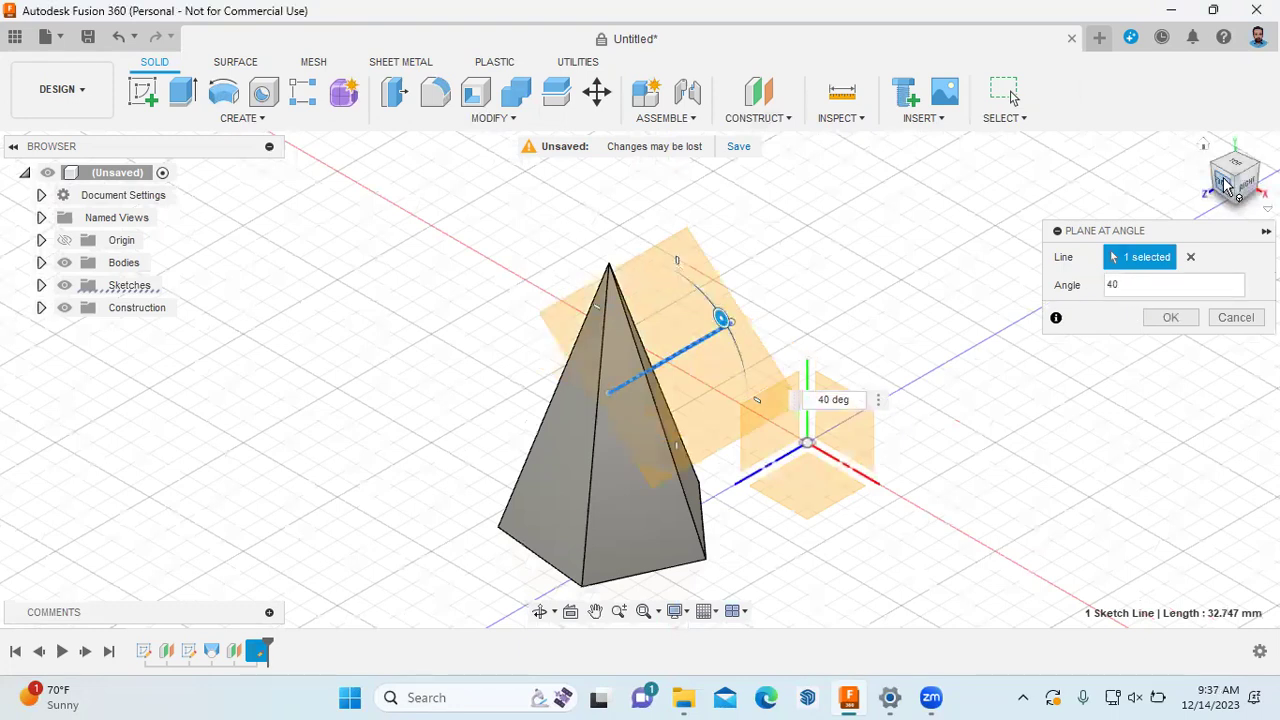
scroll(676, 450, "up", 1)
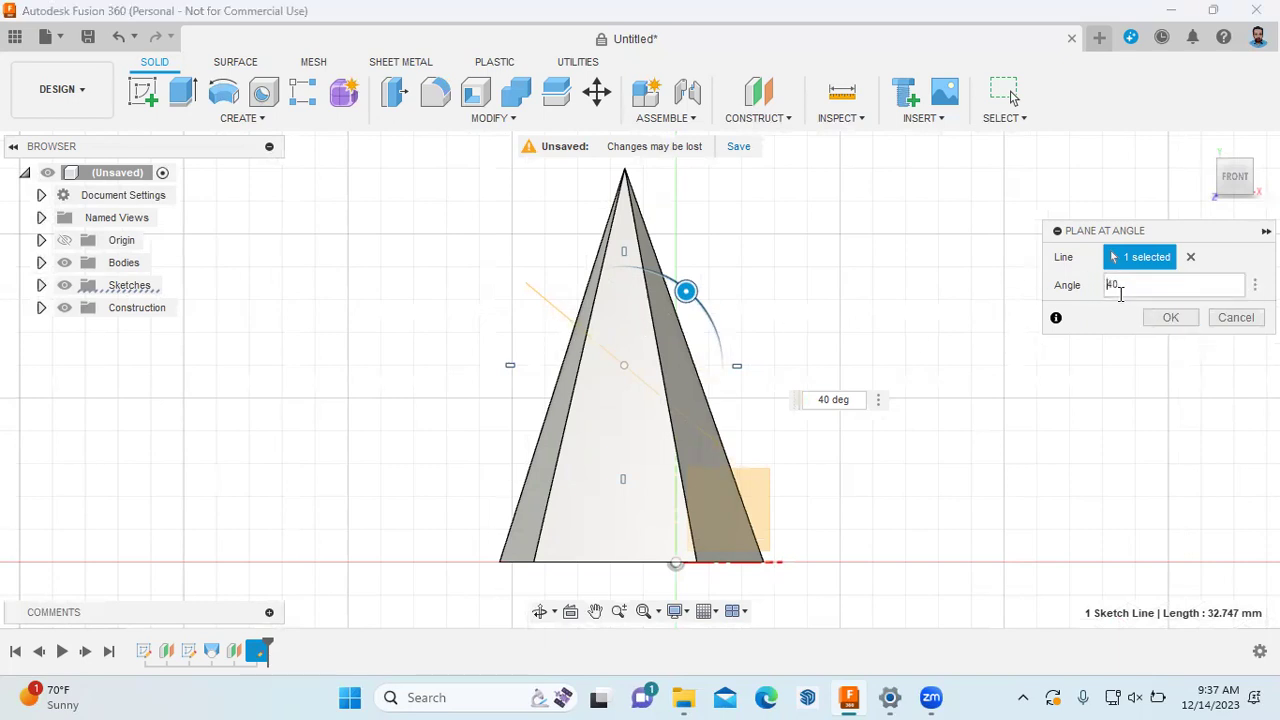
type("-")
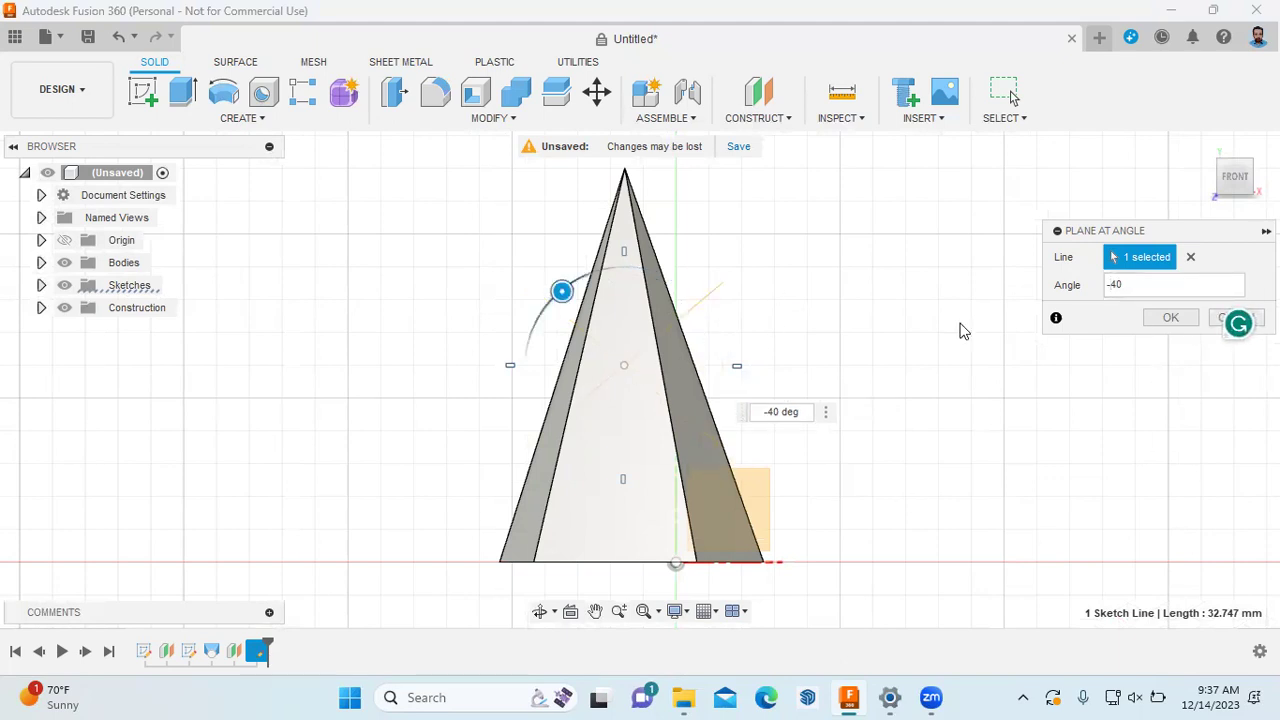
left_click(1167, 318)
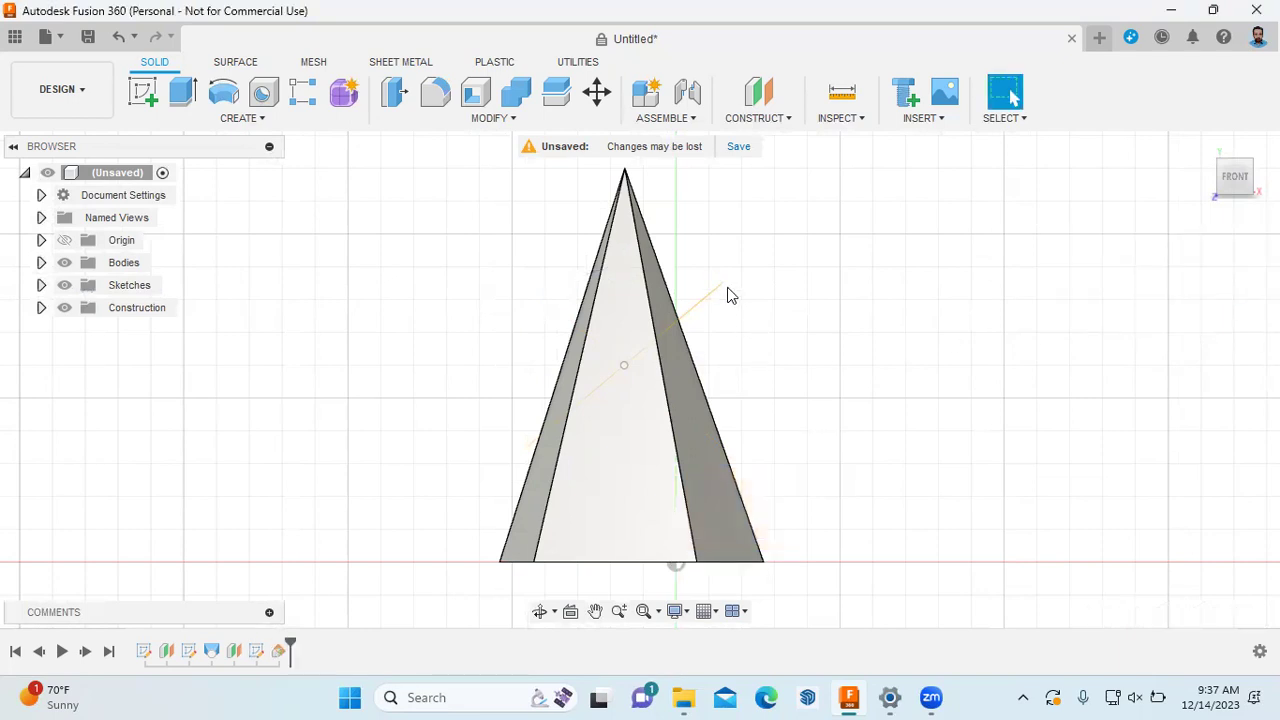
Stretch the displayed extents of the angled plane at both ends so it reaches well beyond the pyramid
left_click_drag(740, 287, 786, 249)
key("Escape")
left_click(1203, 145)
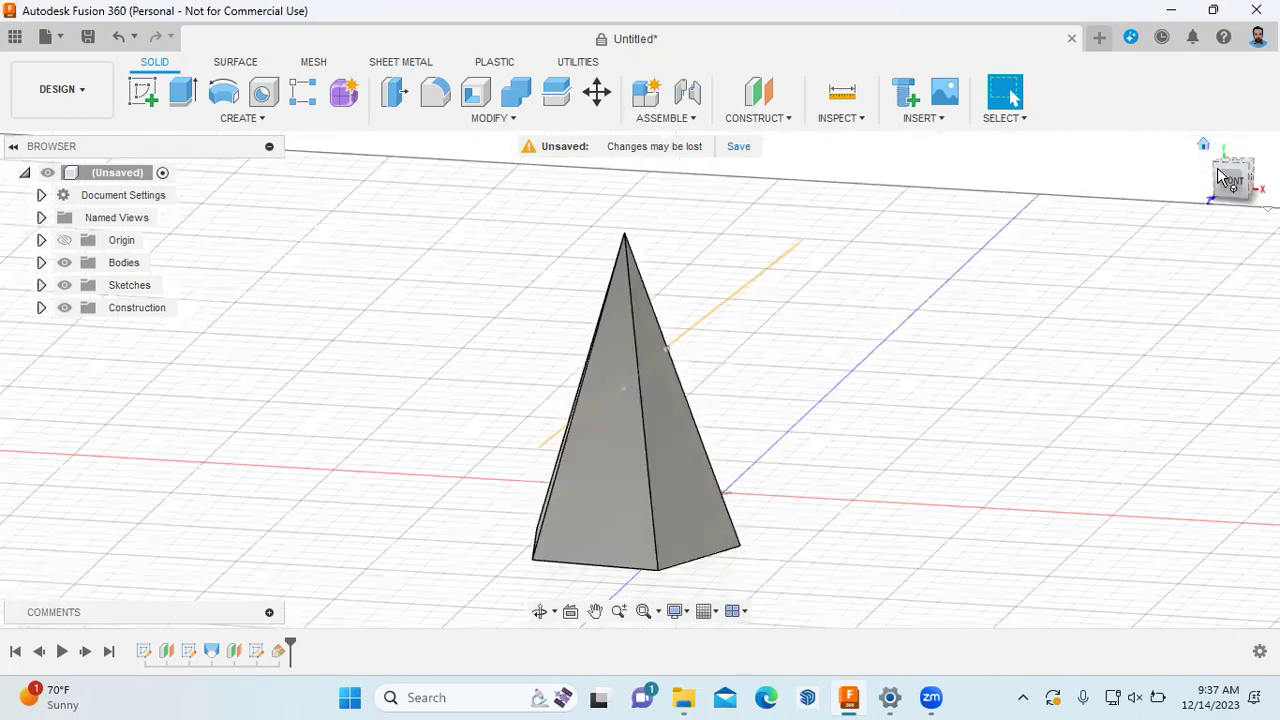
left_click(1215, 172)
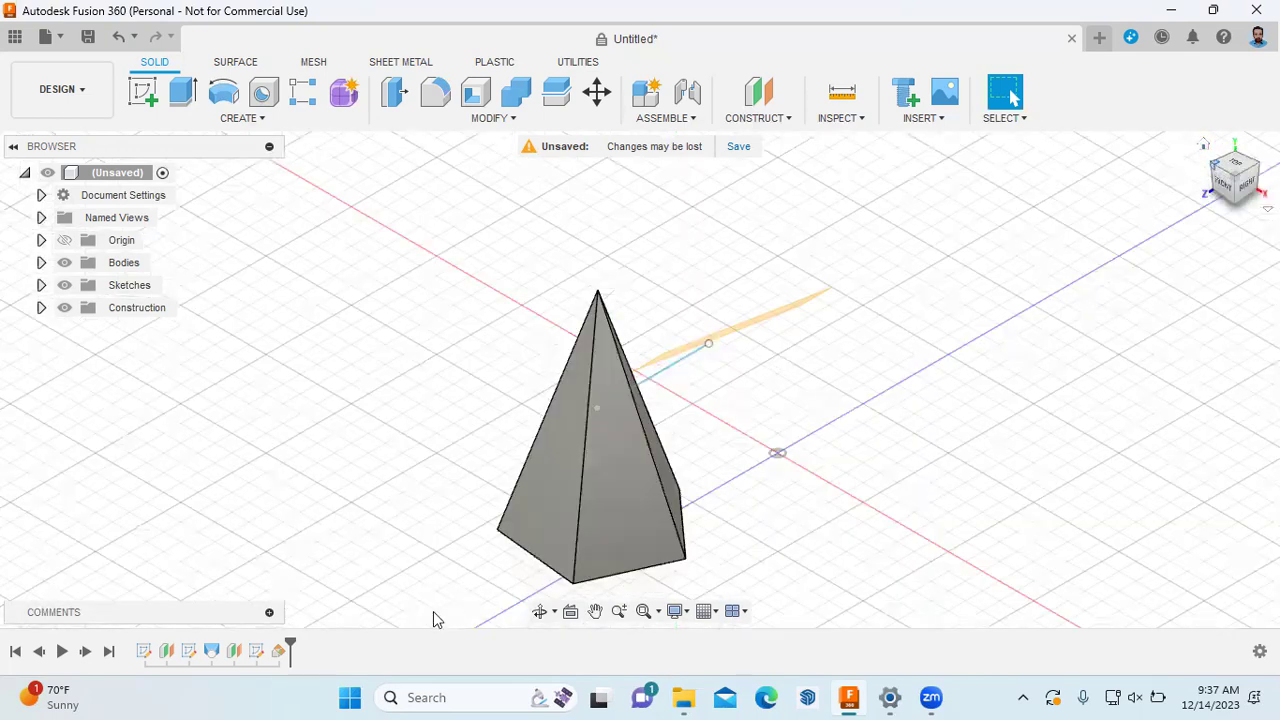
middle_click_drag(434, 611, 480, 488, "shift")
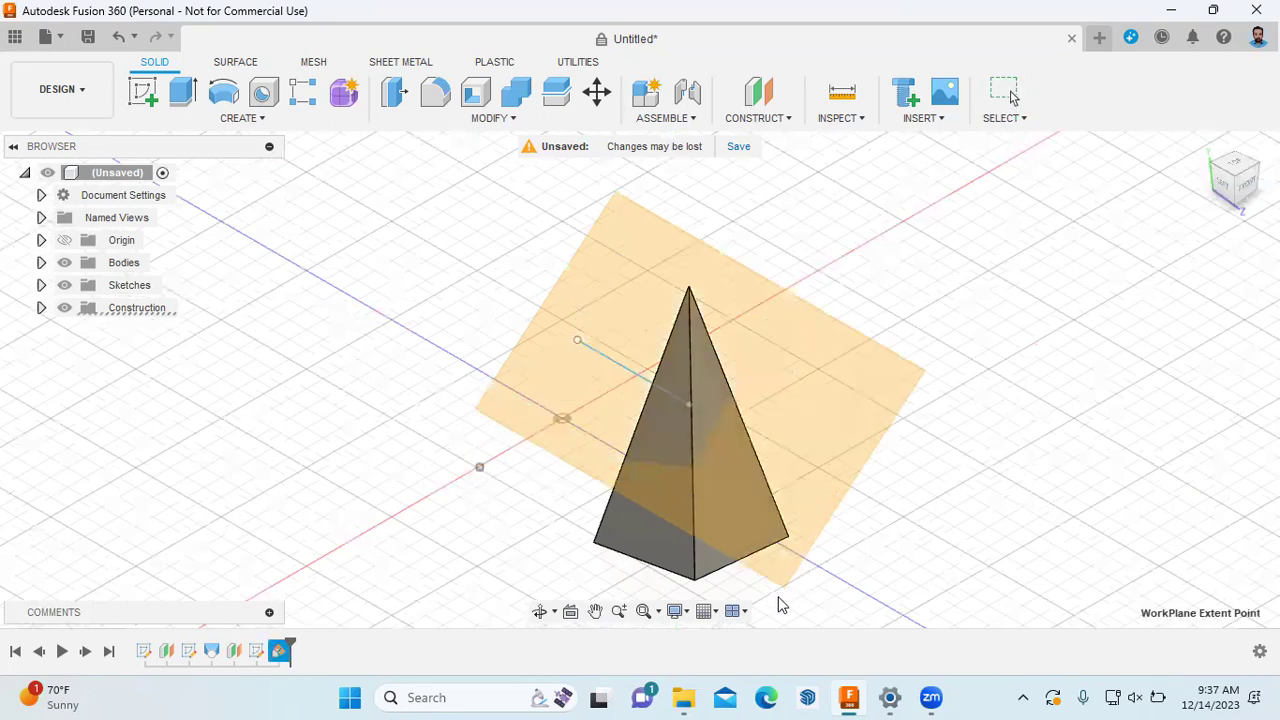
left_click_drag(1228, 190, 1195, 215)
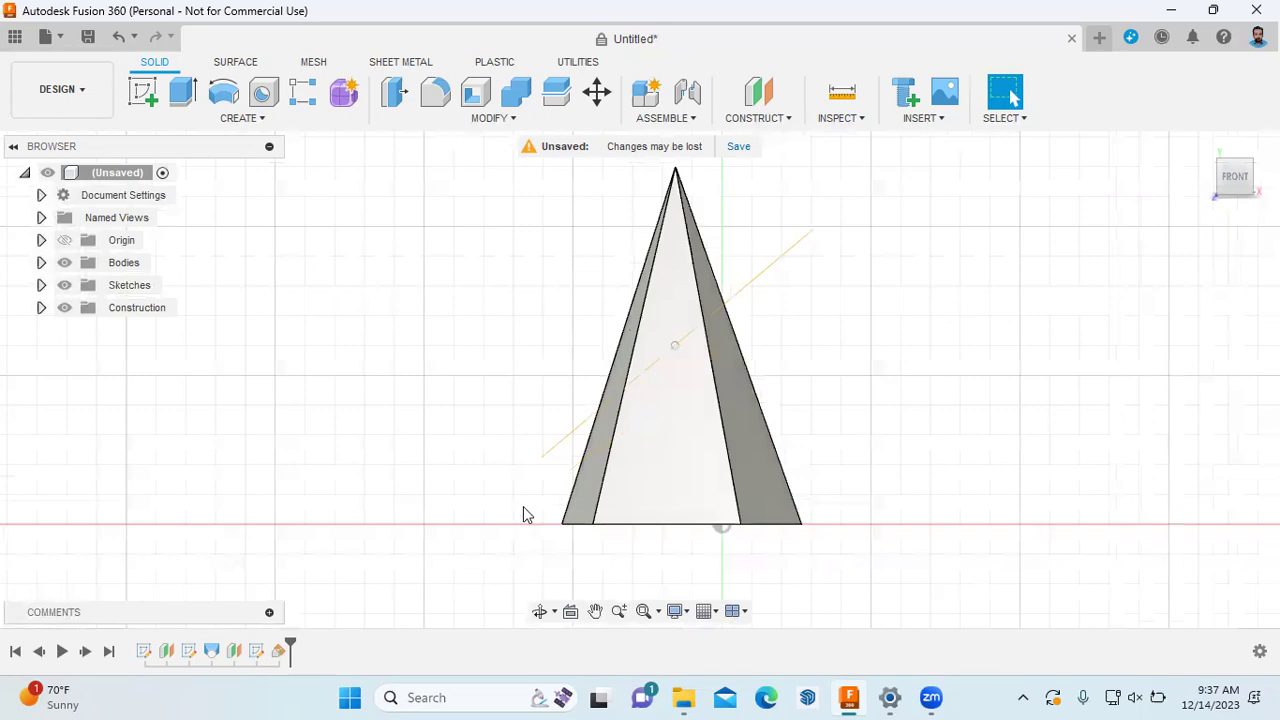
left_click_drag(542, 457, 507, 487)
left_click_drag(816, 232, 836, 216)
Examine how the angled plane crosses the pyramid from the front and from opposite isometric views
left_click(1204, 146)
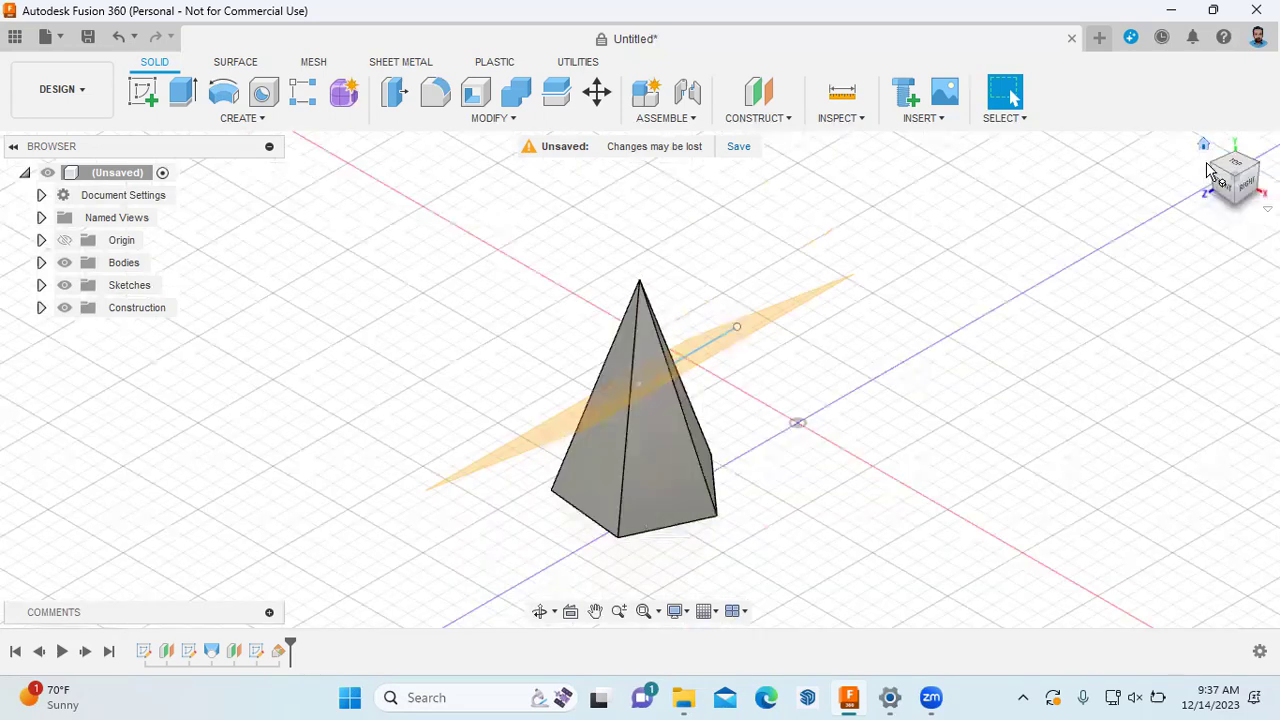
left_click(1210, 172)
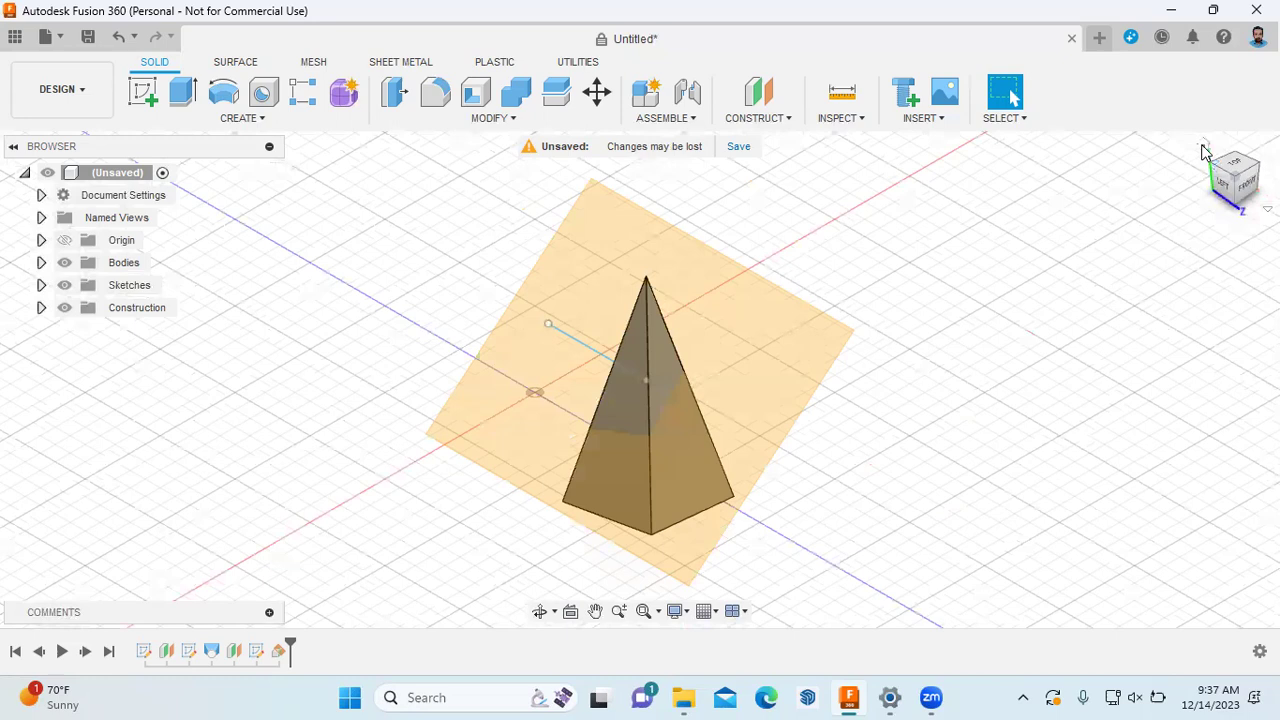
left_click(1203, 146)
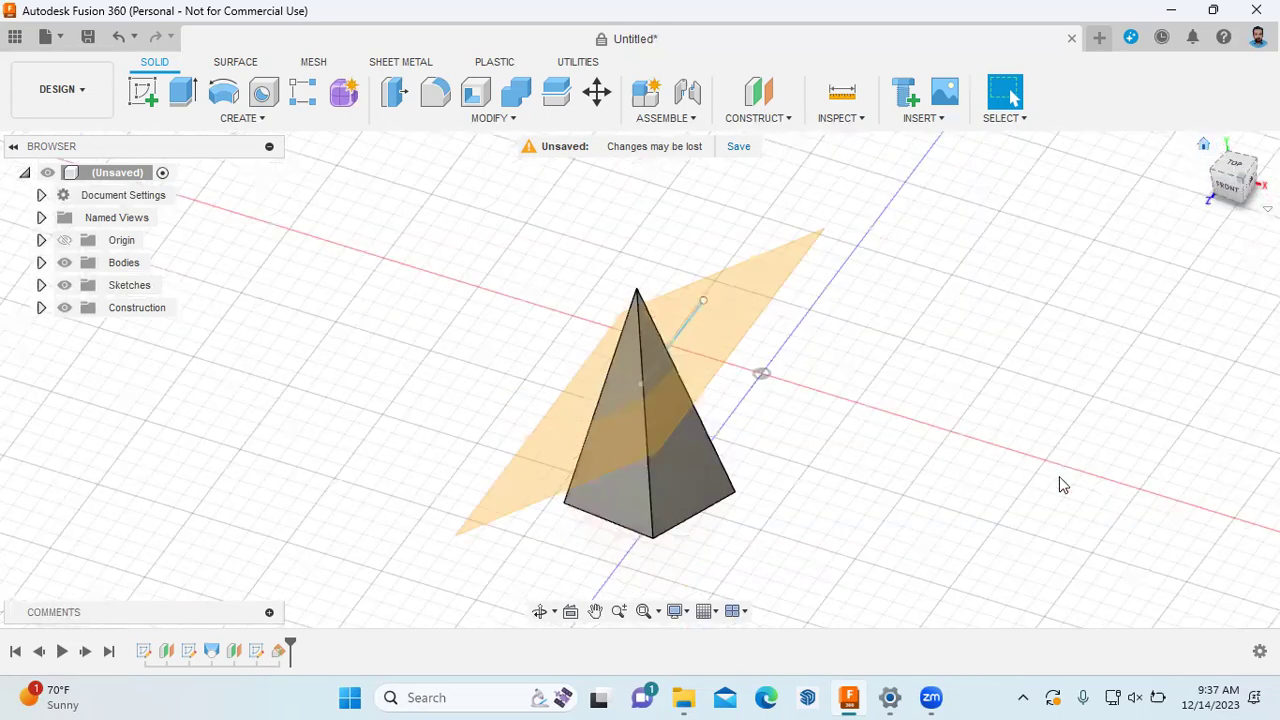
left_click(1215, 190)
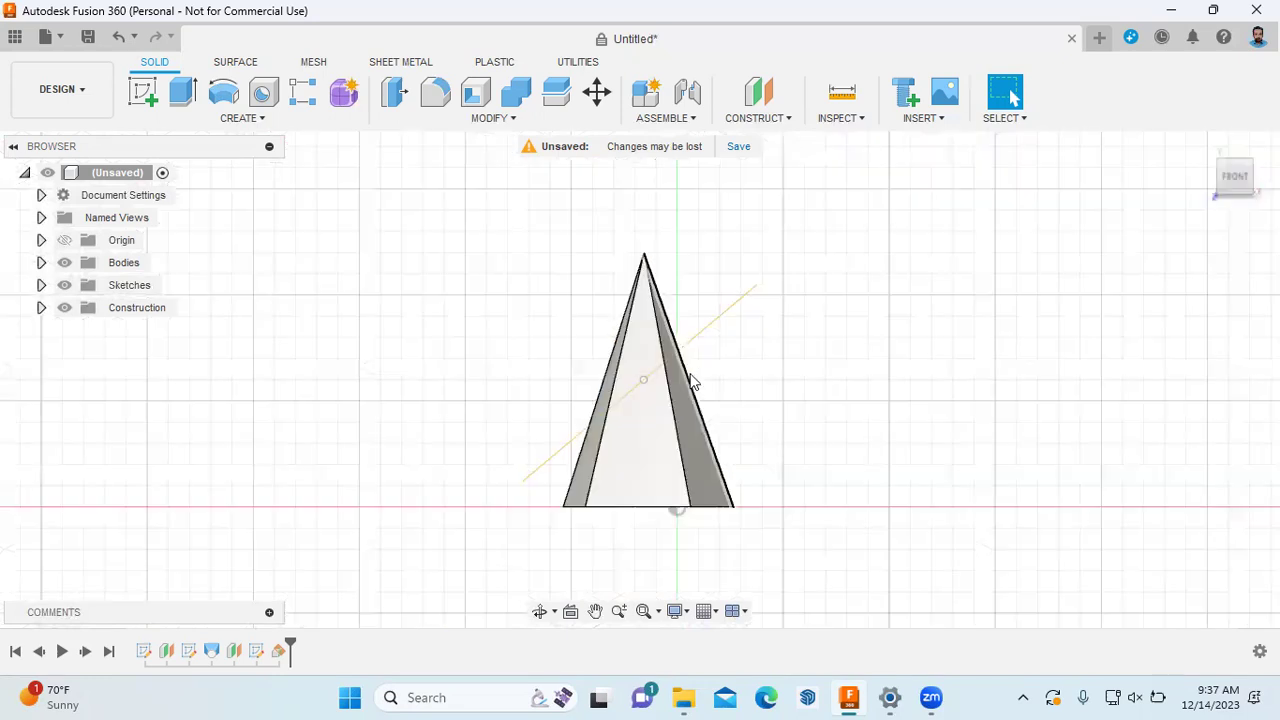
scroll(648, 405, "up", 1)
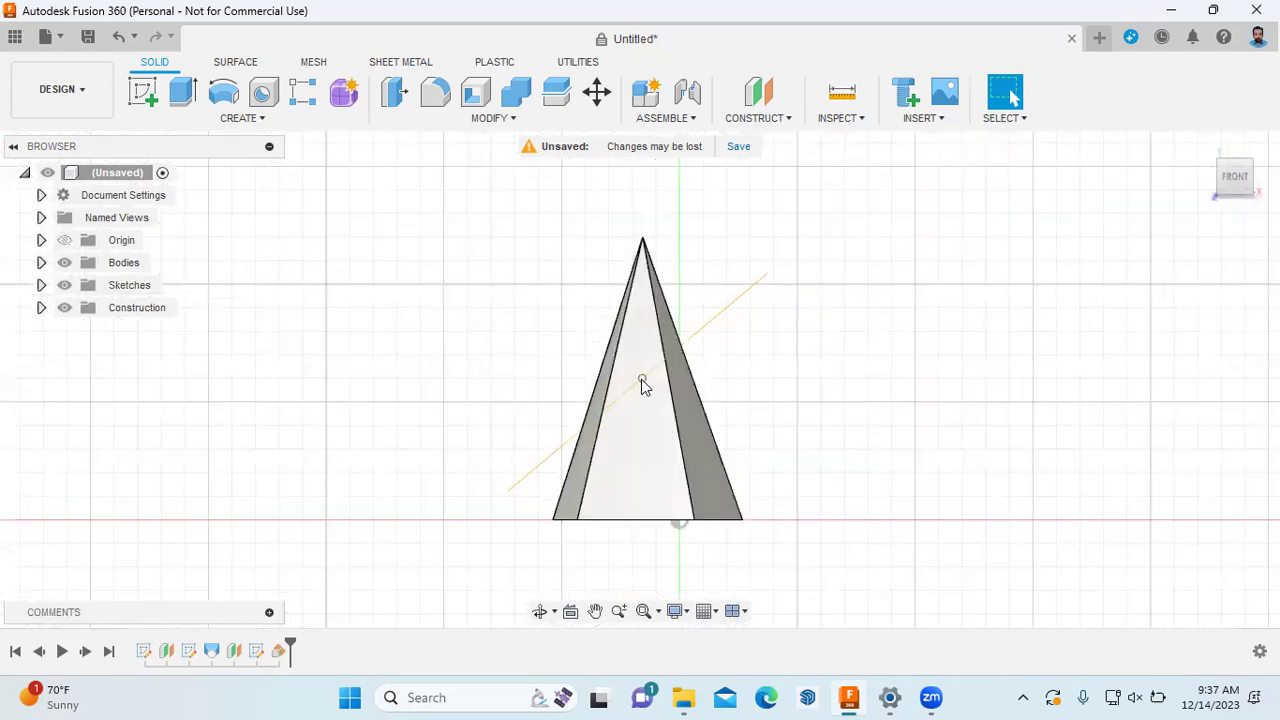
left_click(1205, 147)
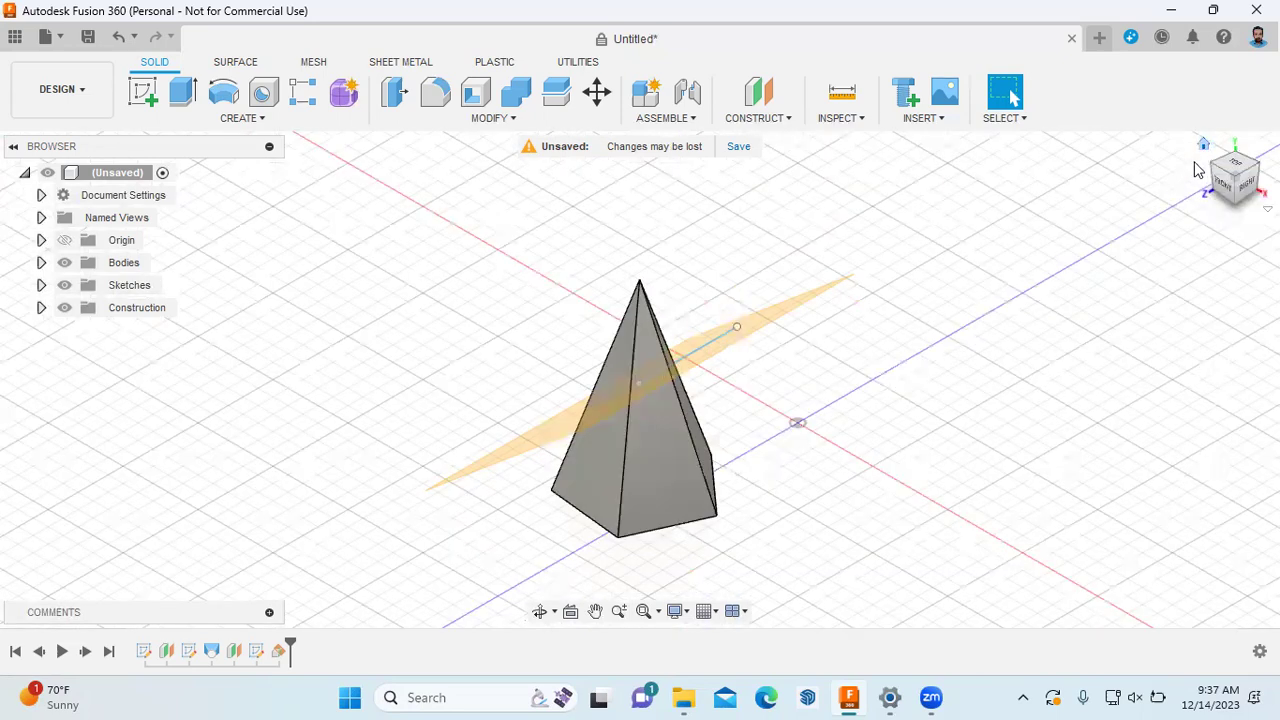
left_click(1210, 183)
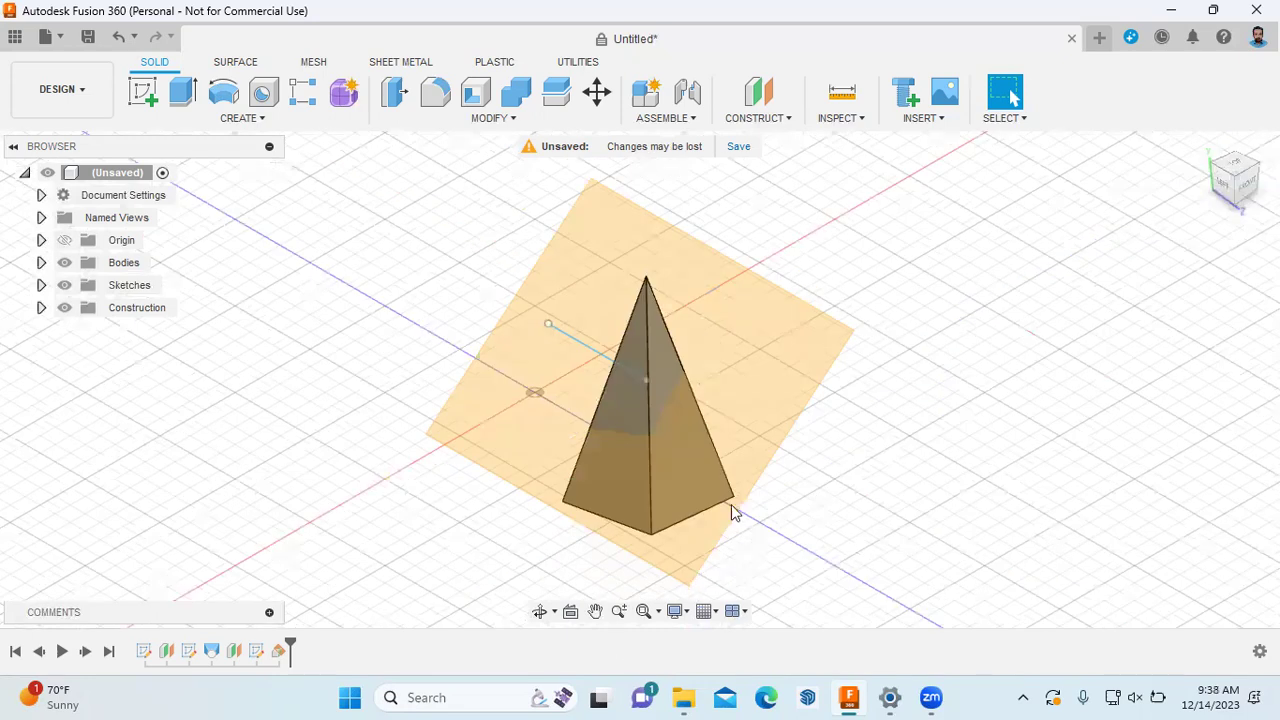
right_click(757, 477)
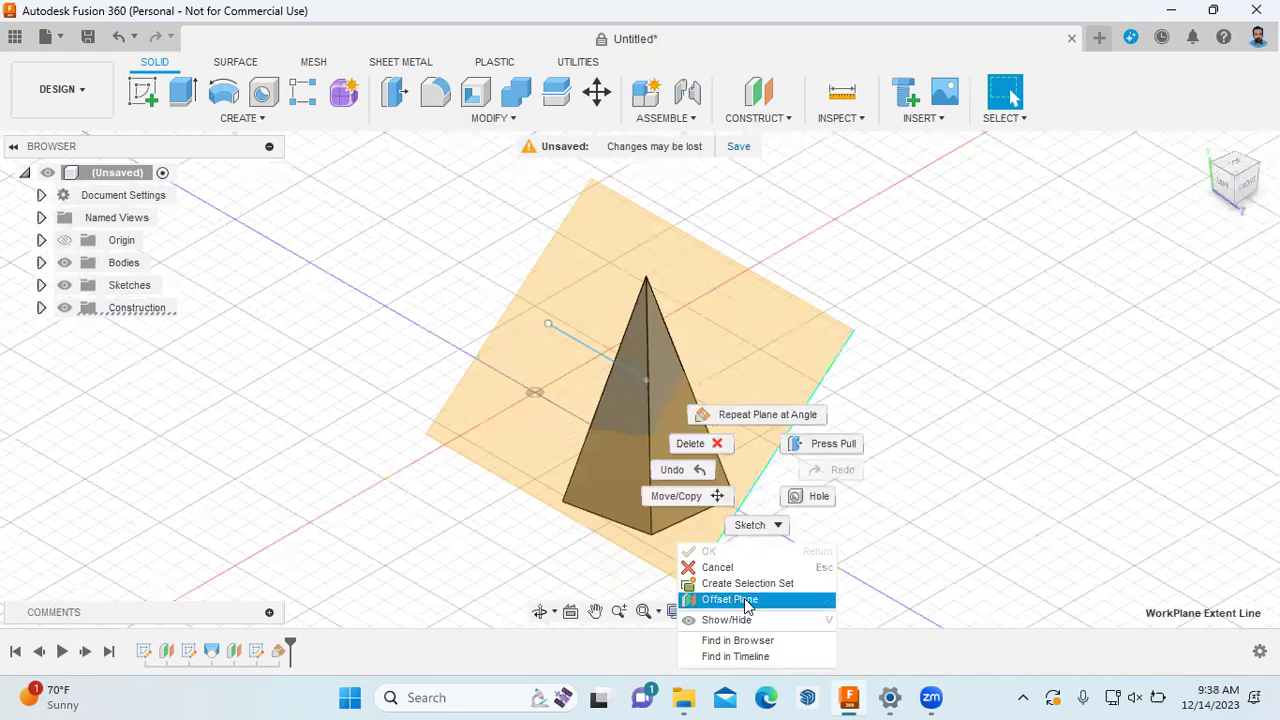
left_click(936, 497)
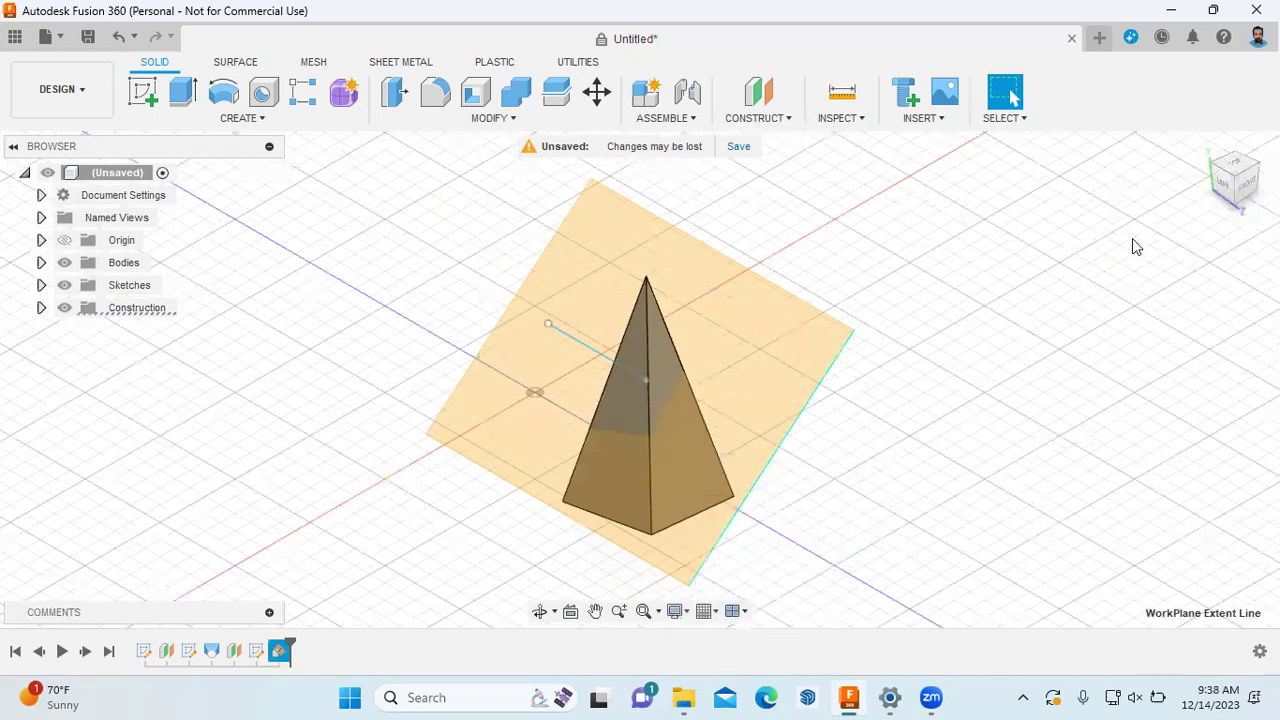
middle_click_drag(979, 260, 874, 371, "shift")
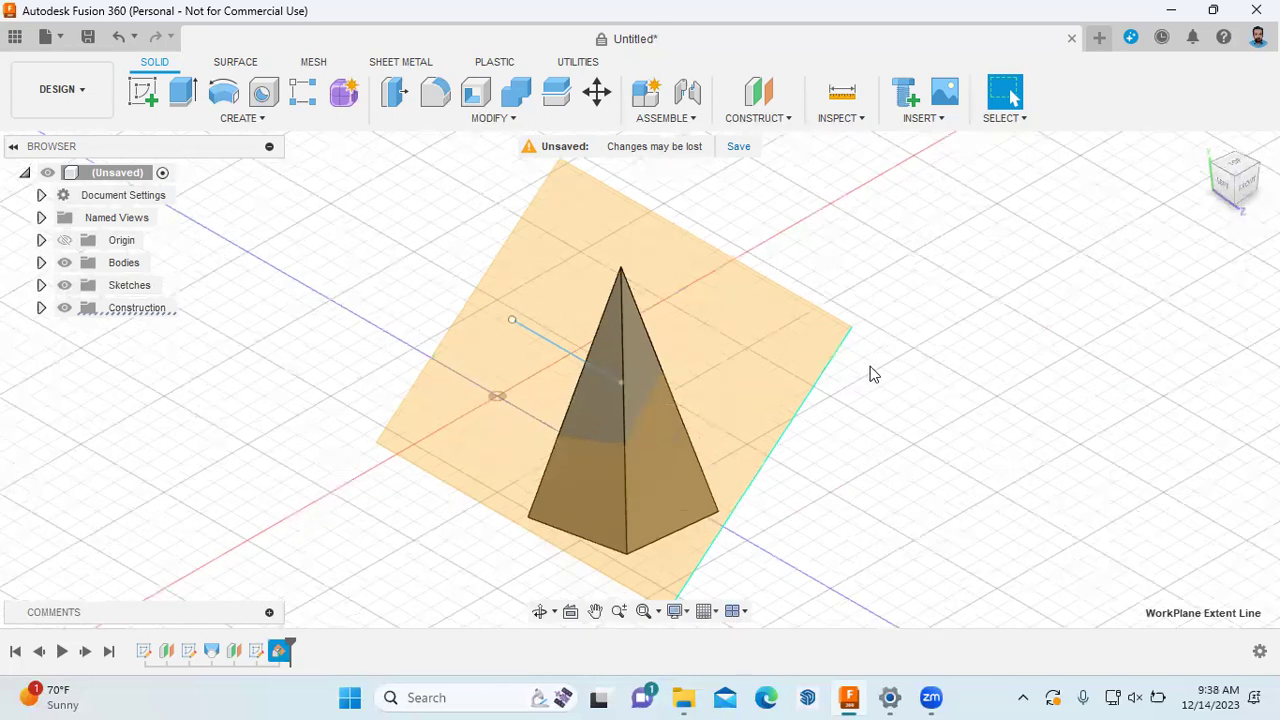
scroll(791, 375, "down", 3)
right_click(791, 375)
left_click(986, 286)
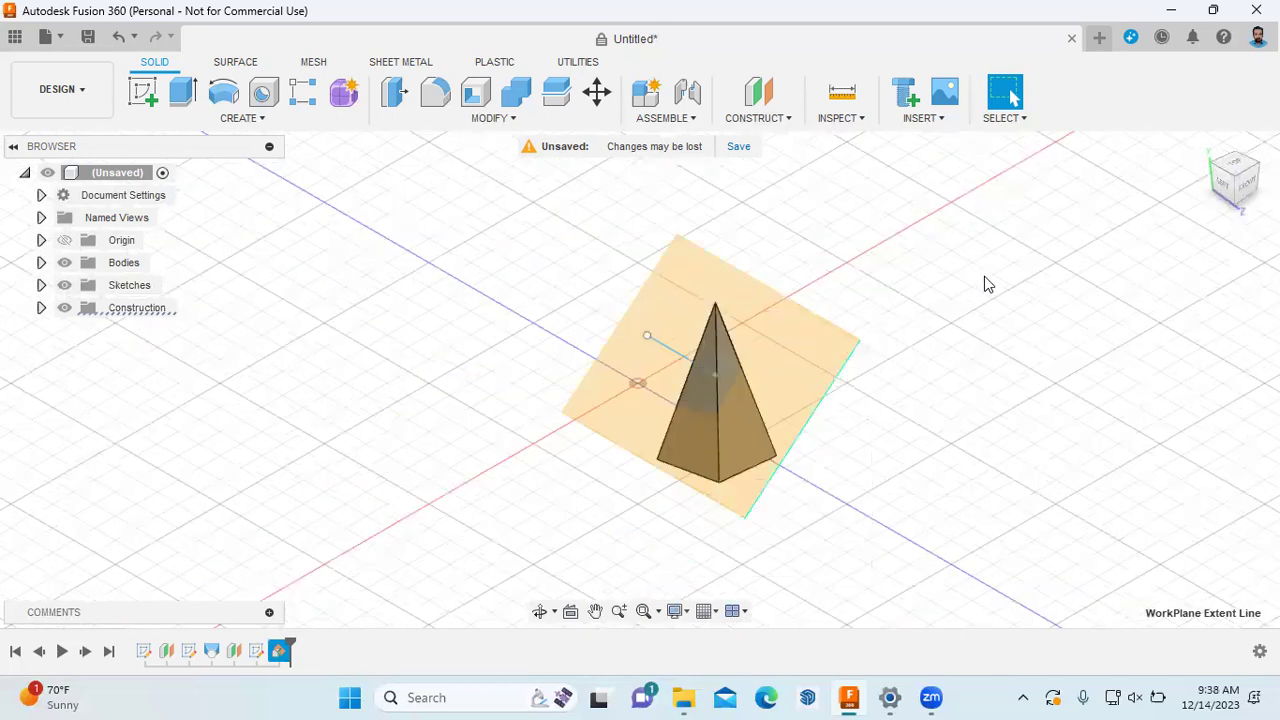
Sketch a two-point rectangle enclosing the whole pyramid on the angled plane, and finish the sketch
right_click(826, 358)
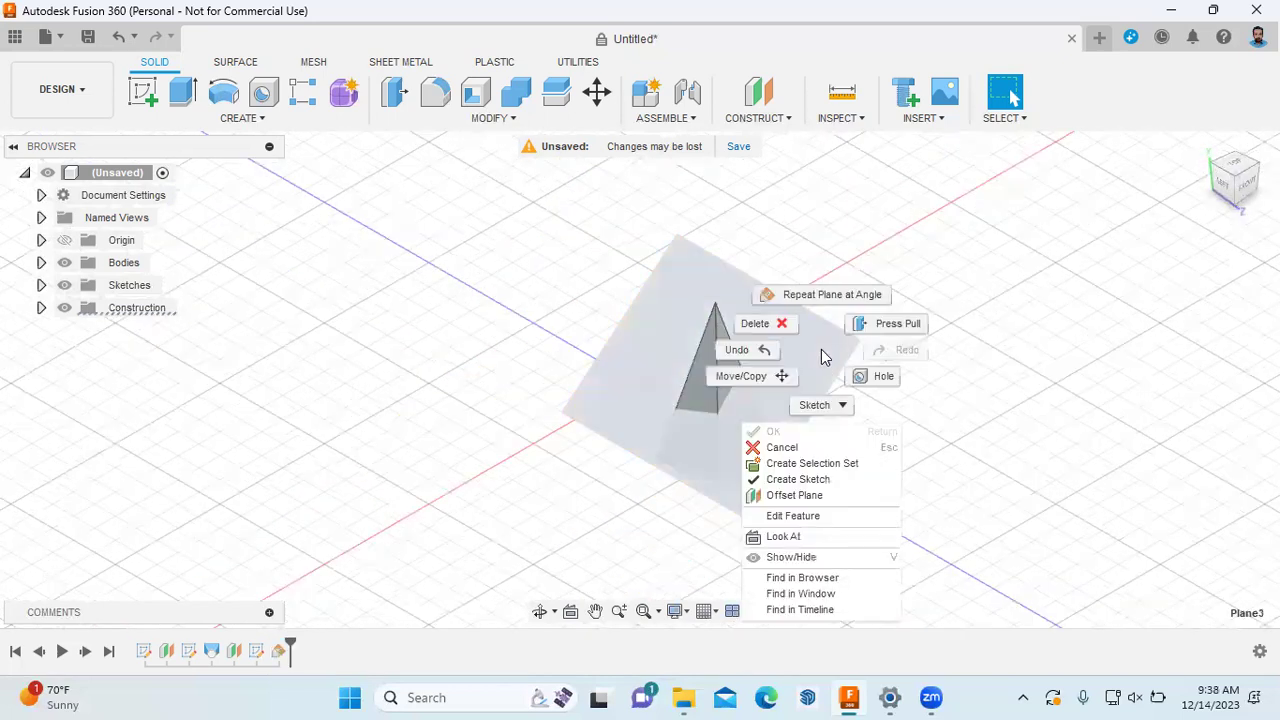
left_click(822, 479)
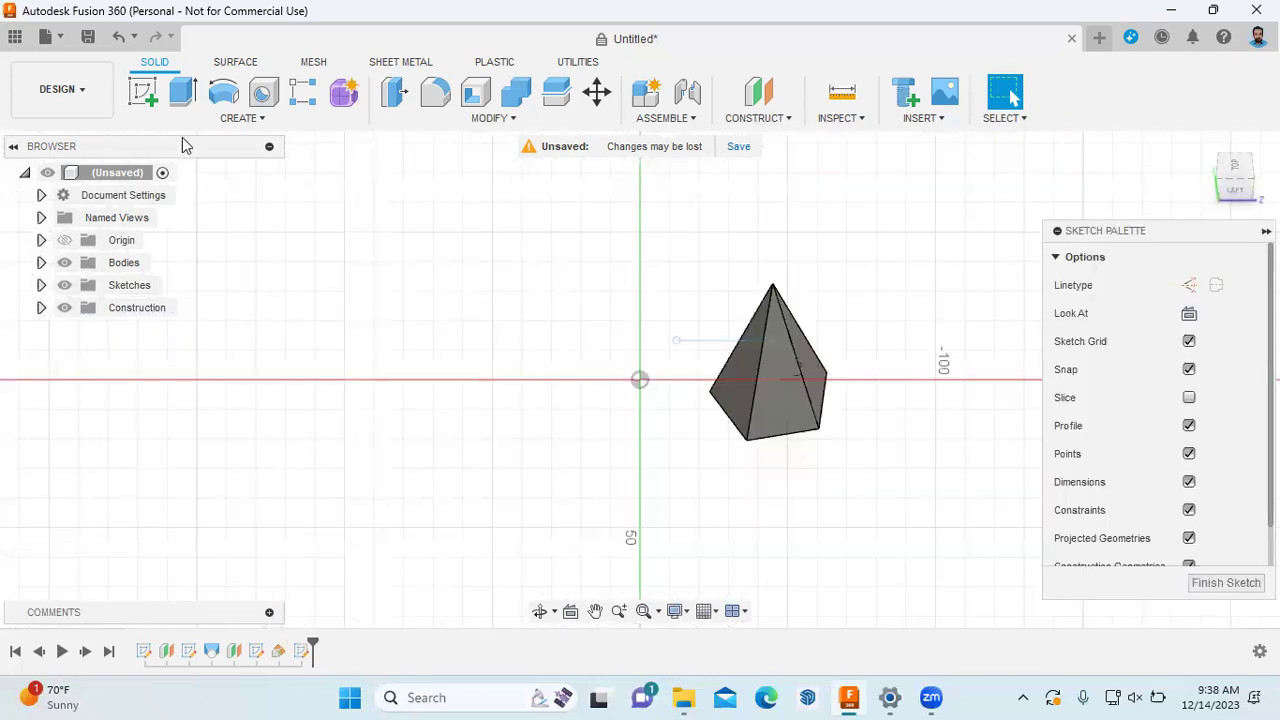
key("r")
left_click(660, 226)
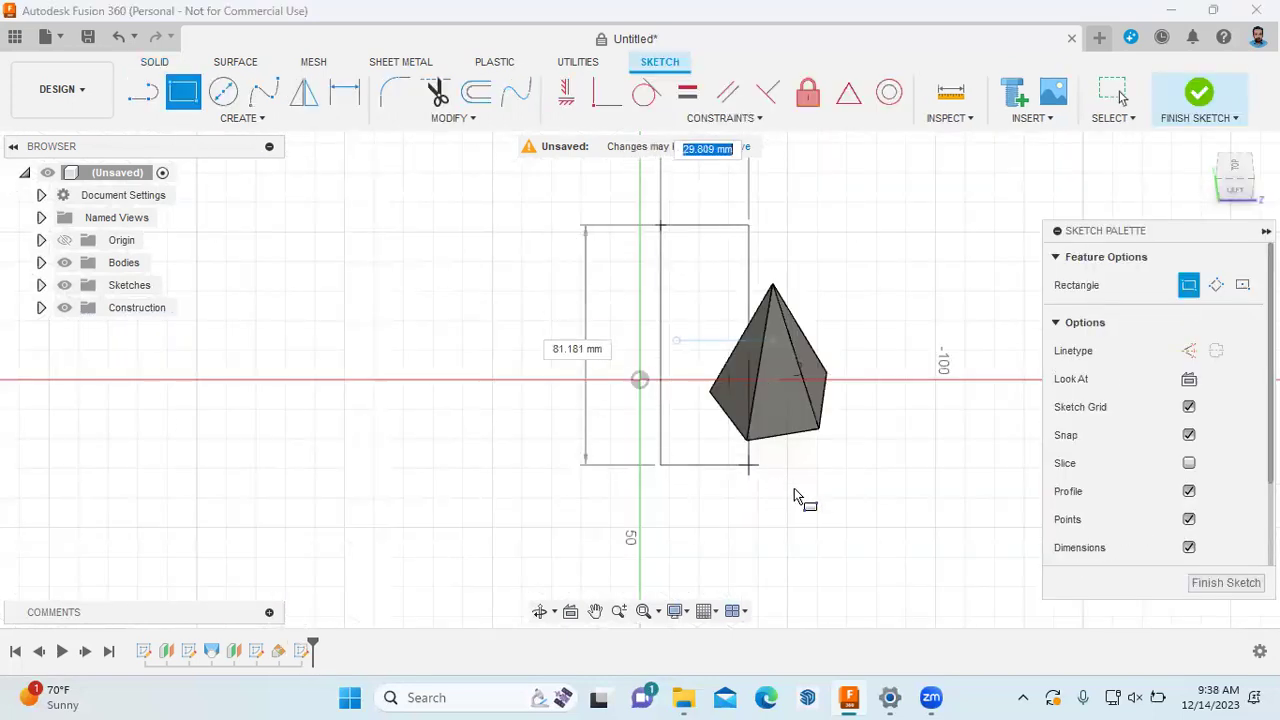
left_click(896, 490)
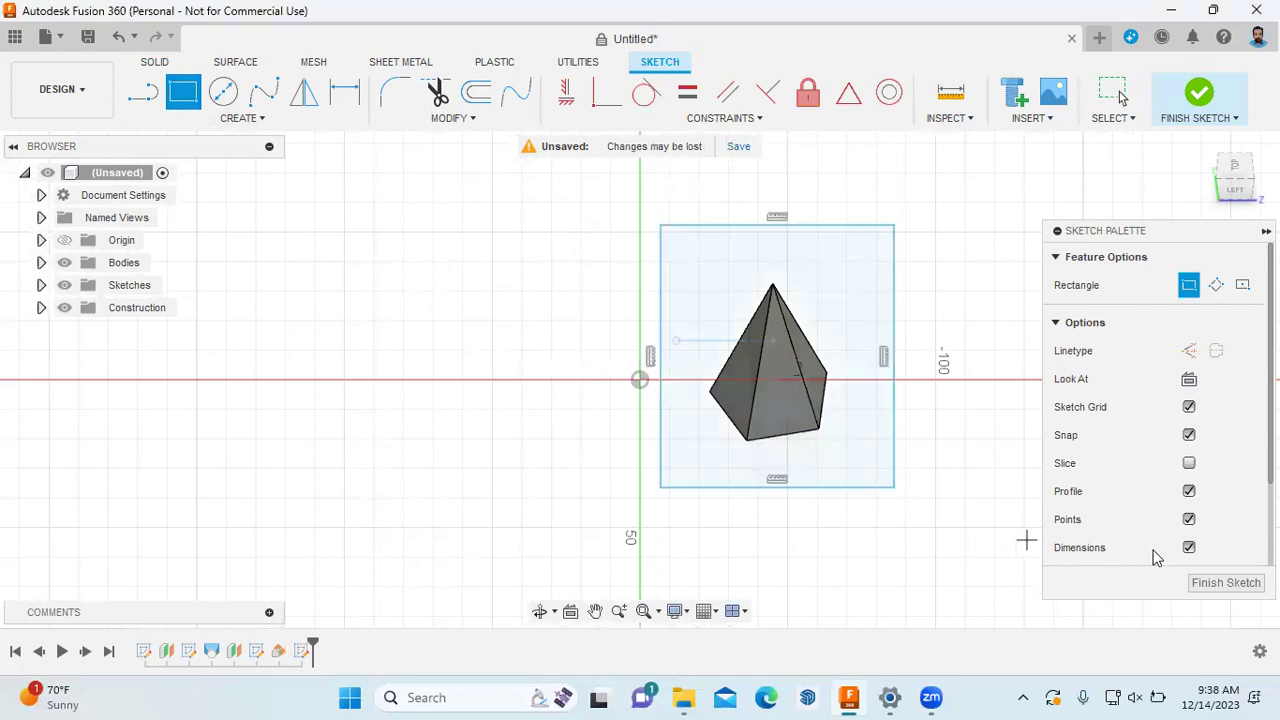
left_click(1196, 582)
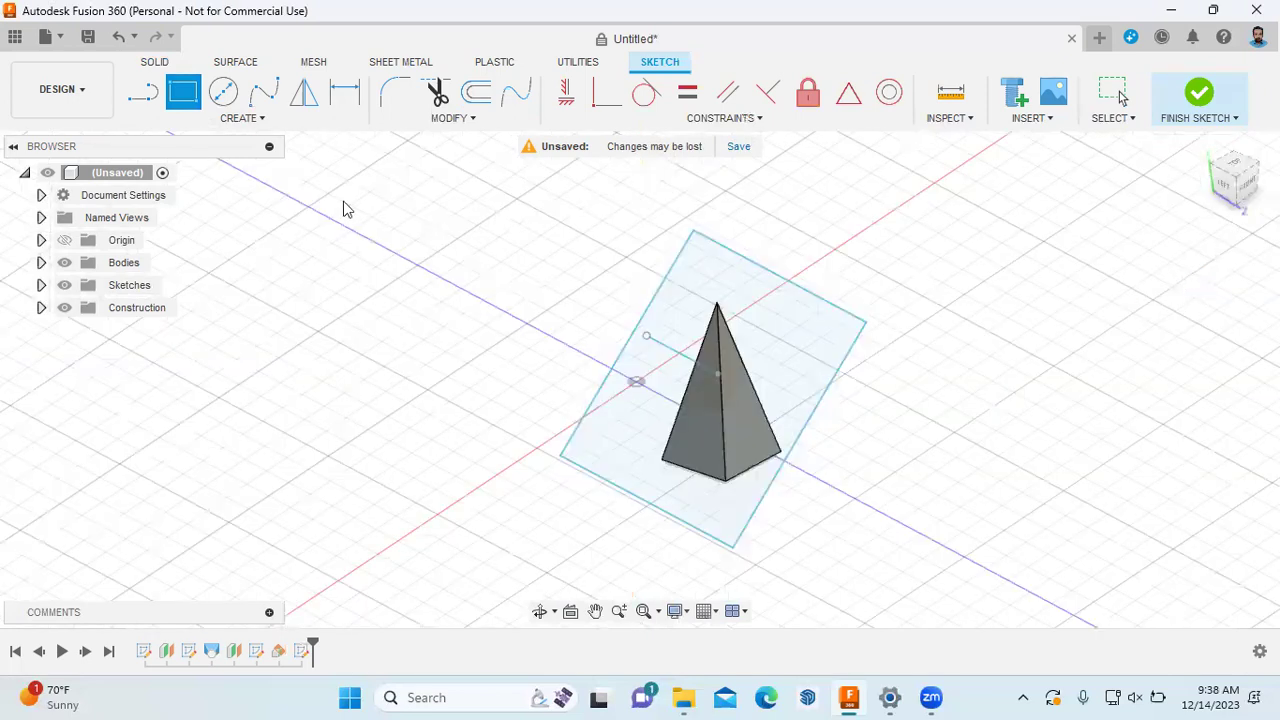
Extrude the rectangle 80 mm upward as a cut to remove the pyramid's tip above the angled plane
left_click(185, 95)
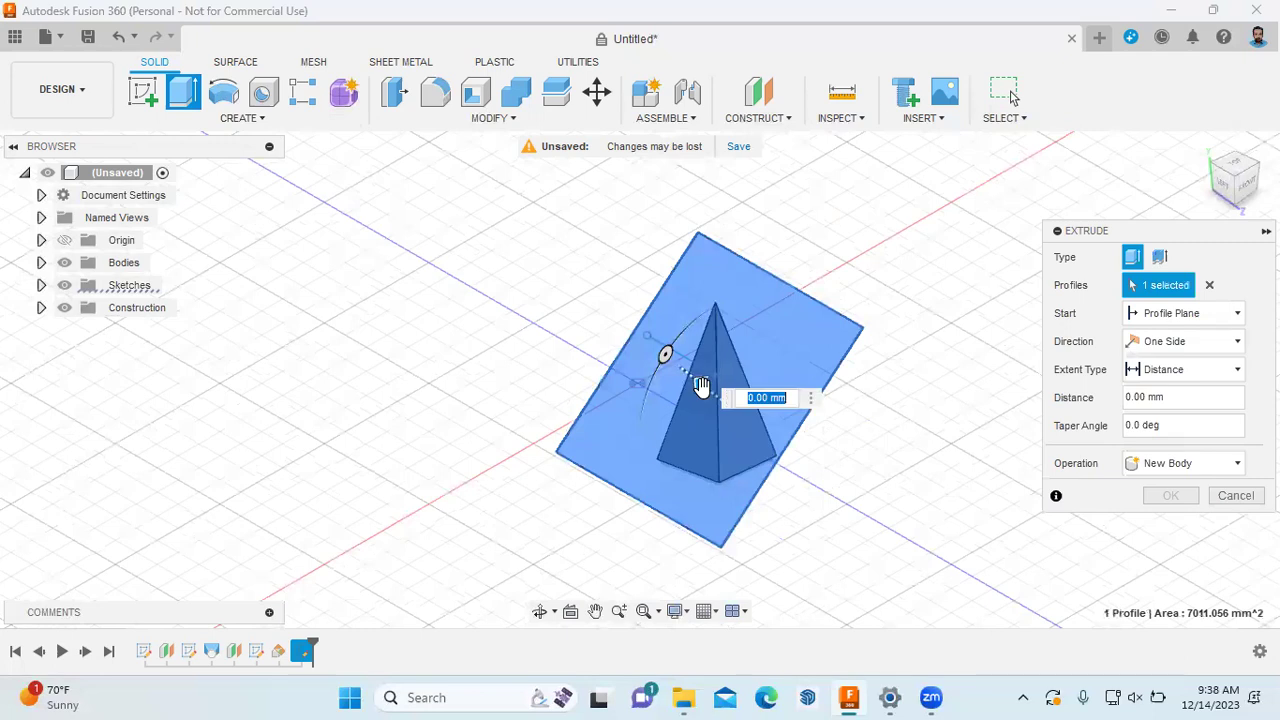
type("80")
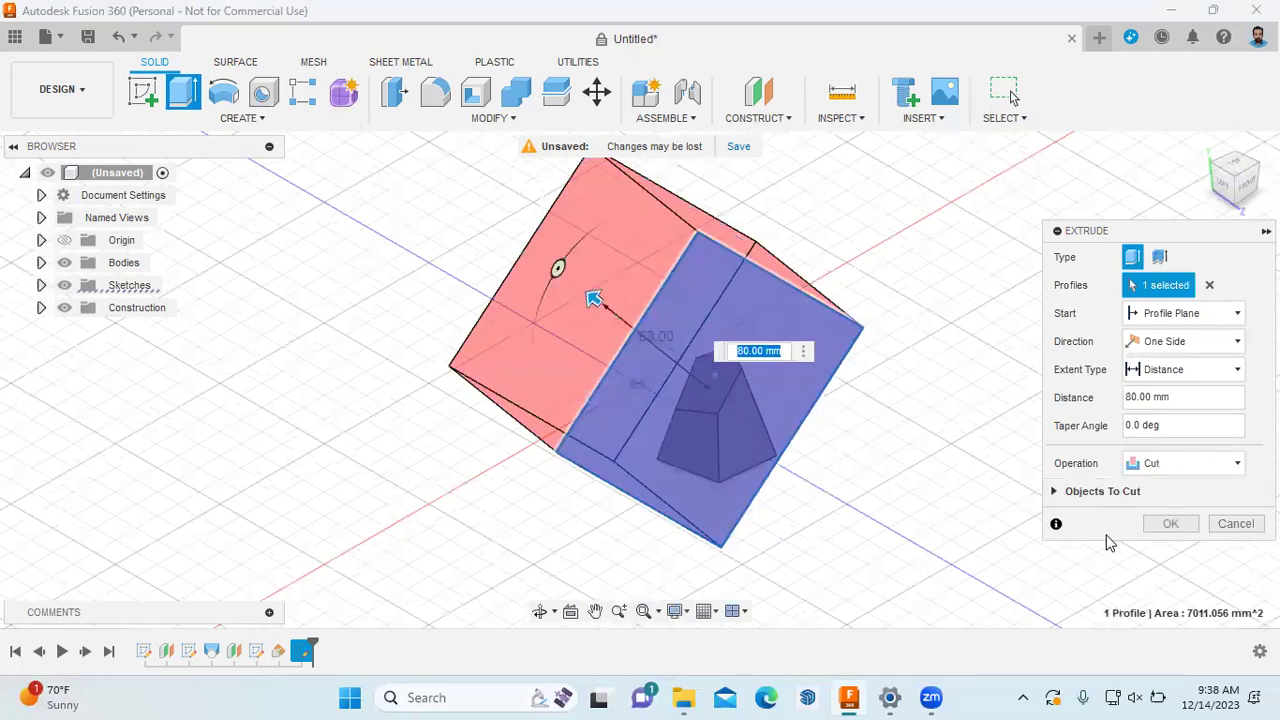
left_click(1166, 523)
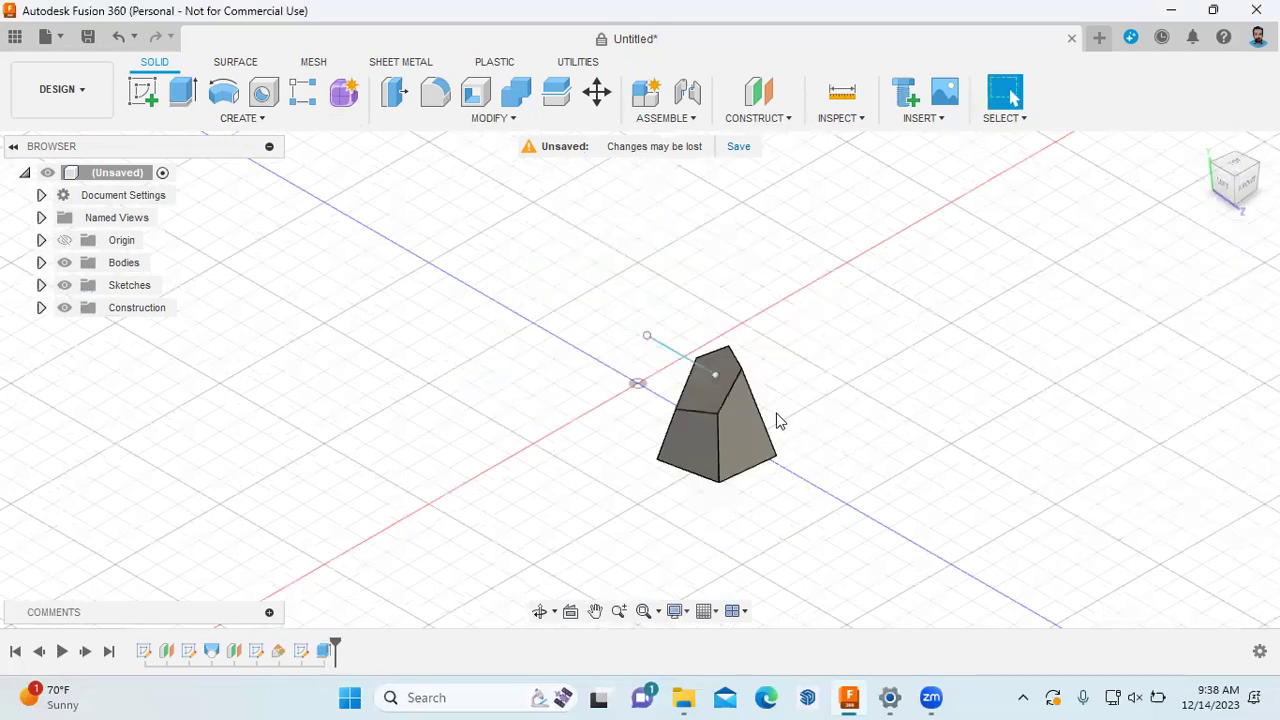
scroll(730, 388, "up", 1)
scroll(820, 210, "up", 1)
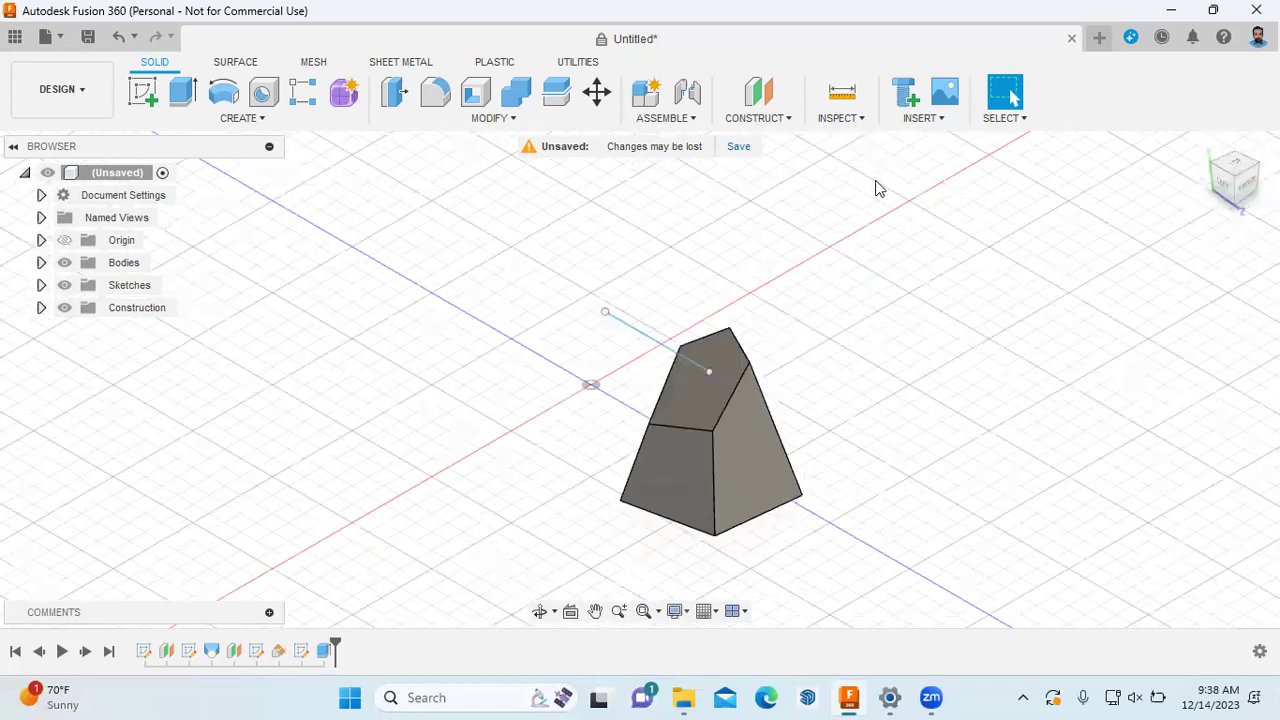
Create a section analysis on the pyramid's sloped cut face with a distance of -0.00 mm, keeping the hatch shown
left_click(841, 118)
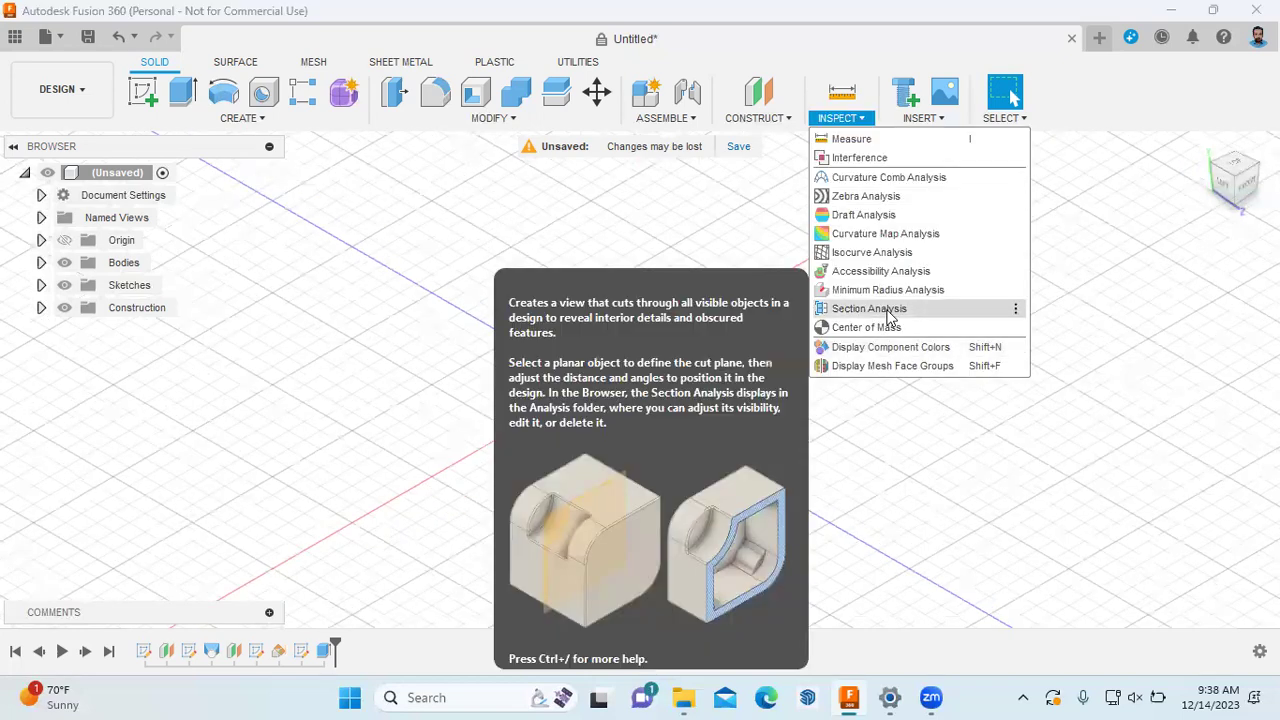
left_click(890, 312)
left_click(700, 406)
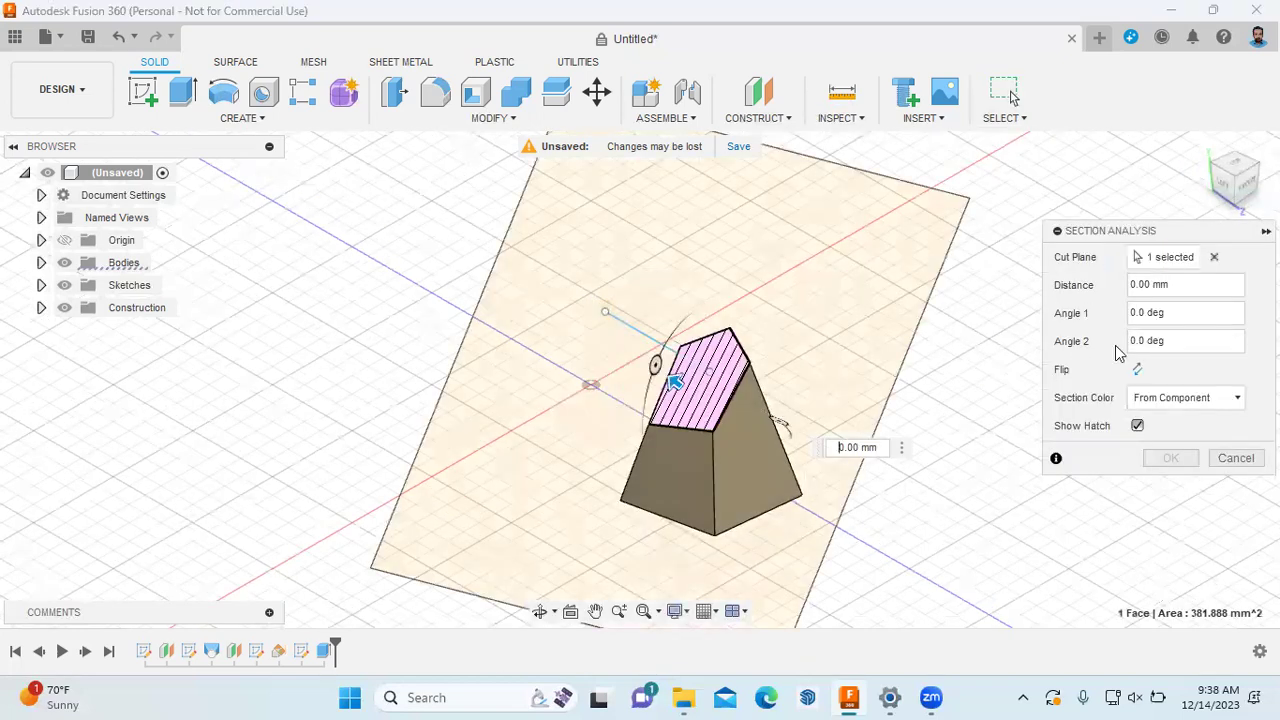
left_click(1134, 284)
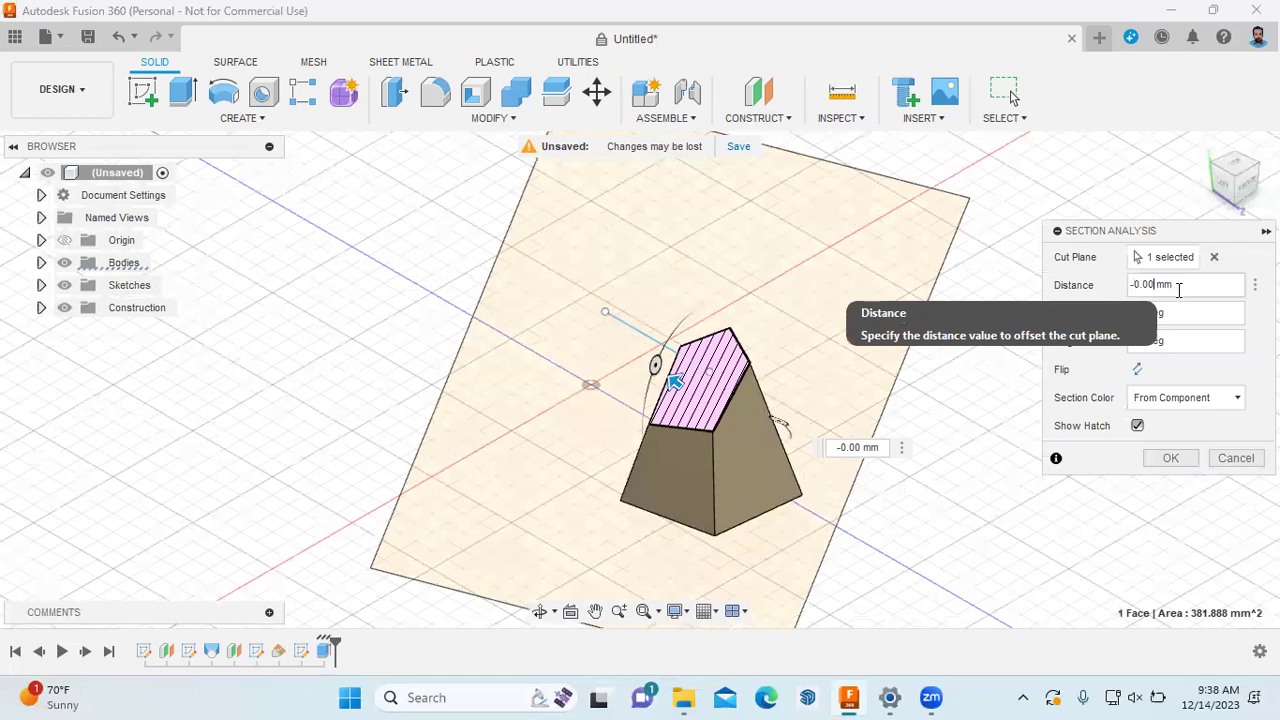
left_click(1170, 458)
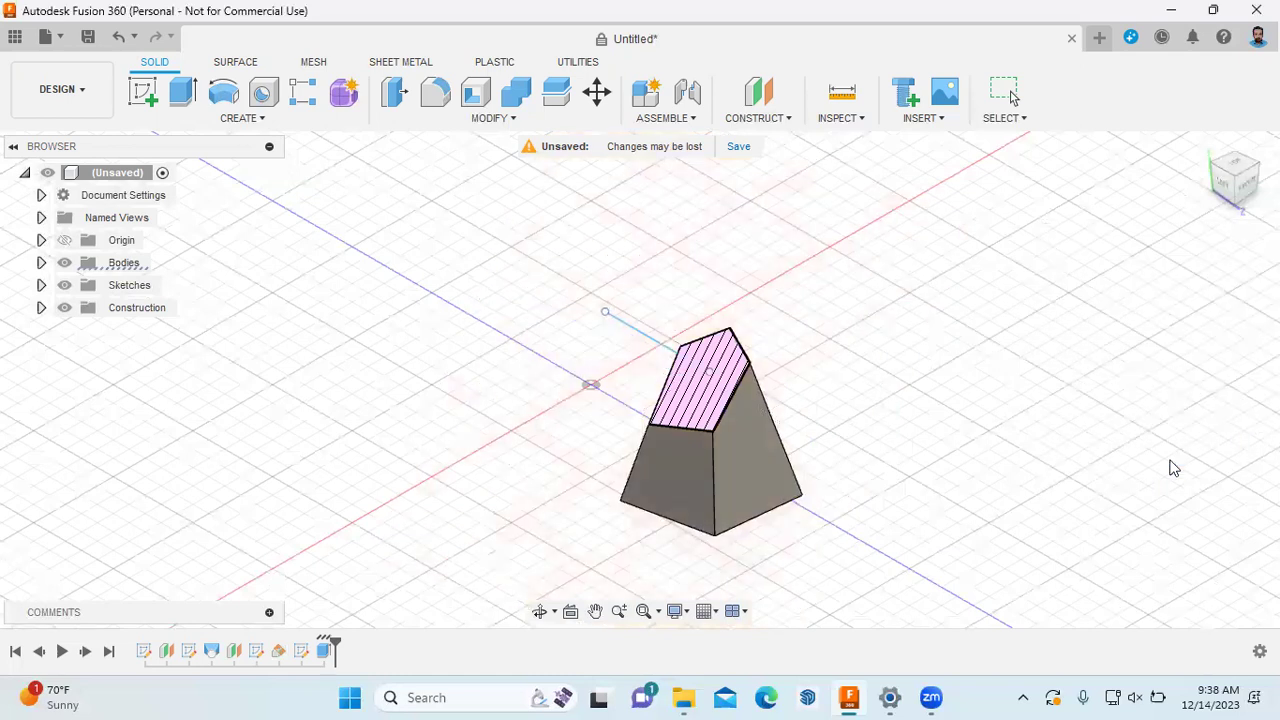
Examine the hatched section of the truncated pyramid from directly above and from the isometric home view
left_click(1237, 173)
left_click(1236, 165)
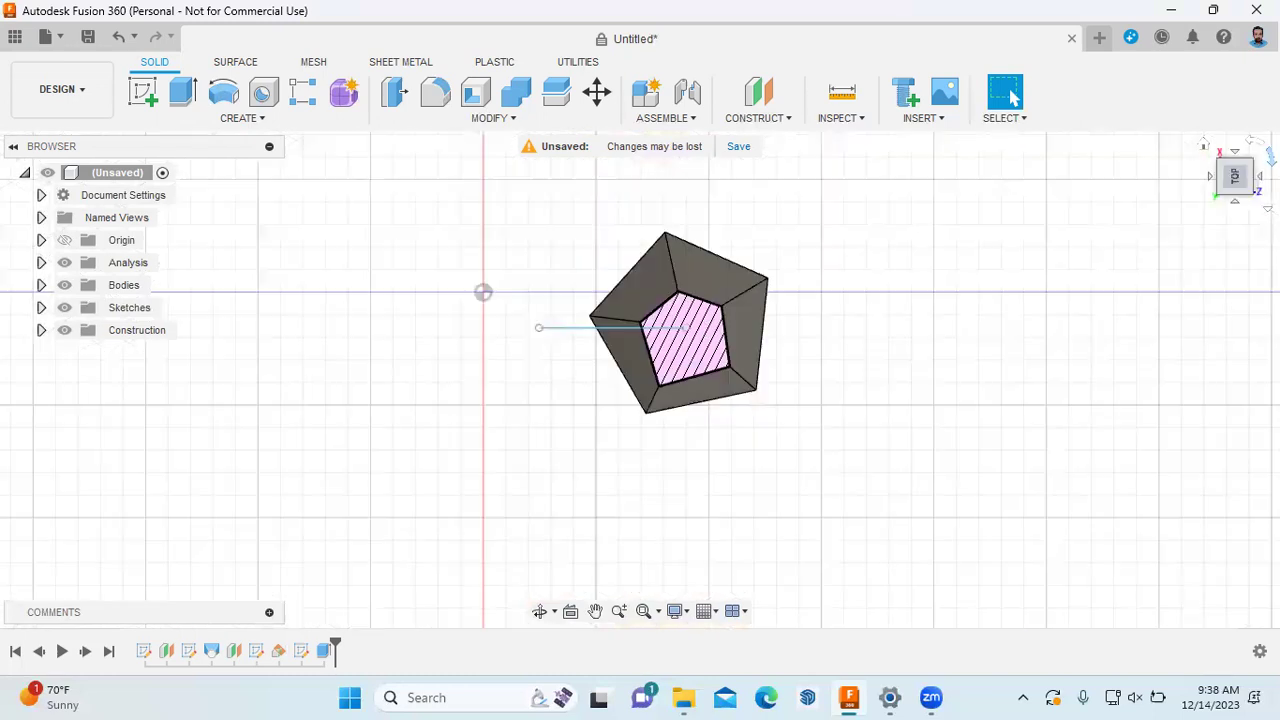
scroll(702, 259, "up", 1)
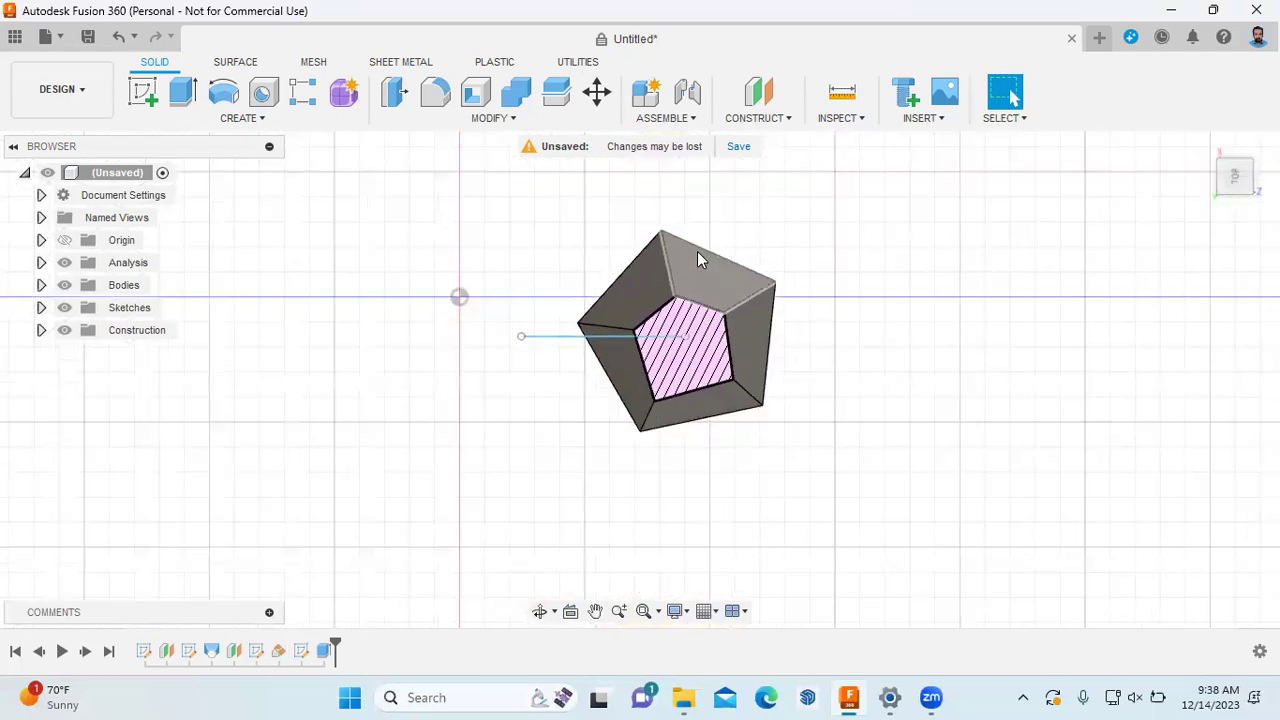
scroll(698, 257, "down", 3)
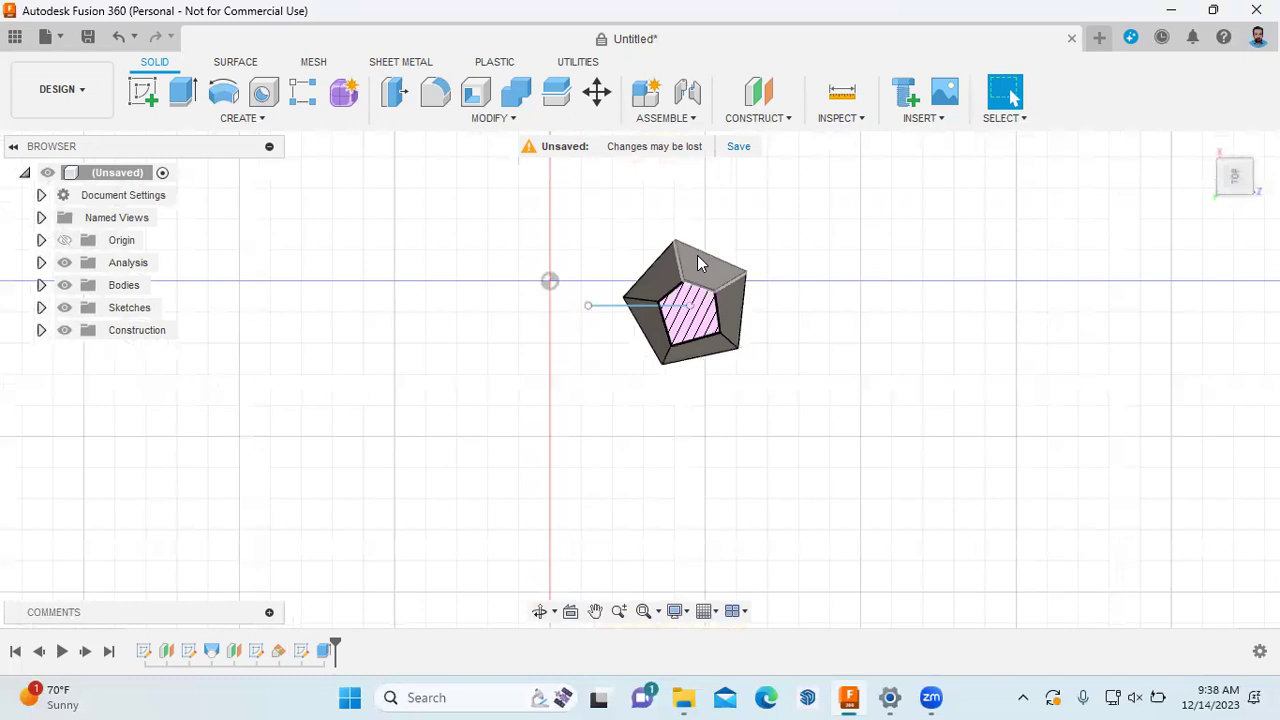
scroll(697, 255, "up", 4)
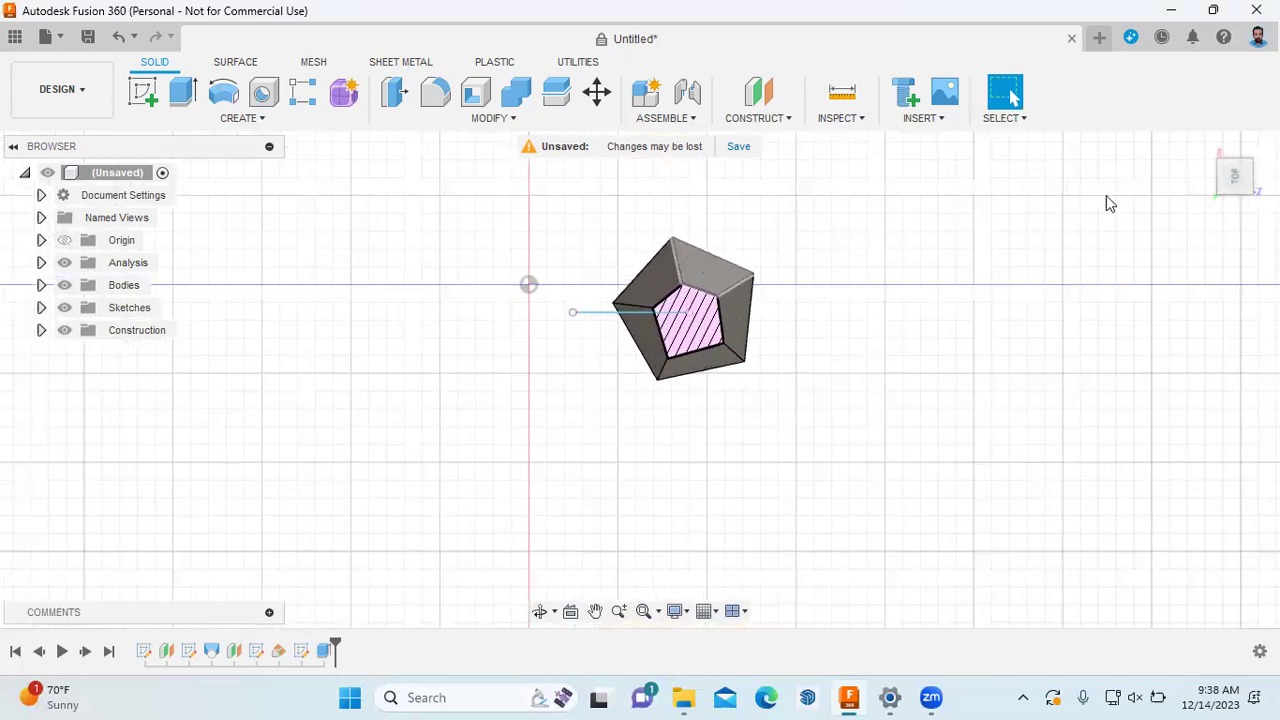
scroll(1175, 190, "up", 1)
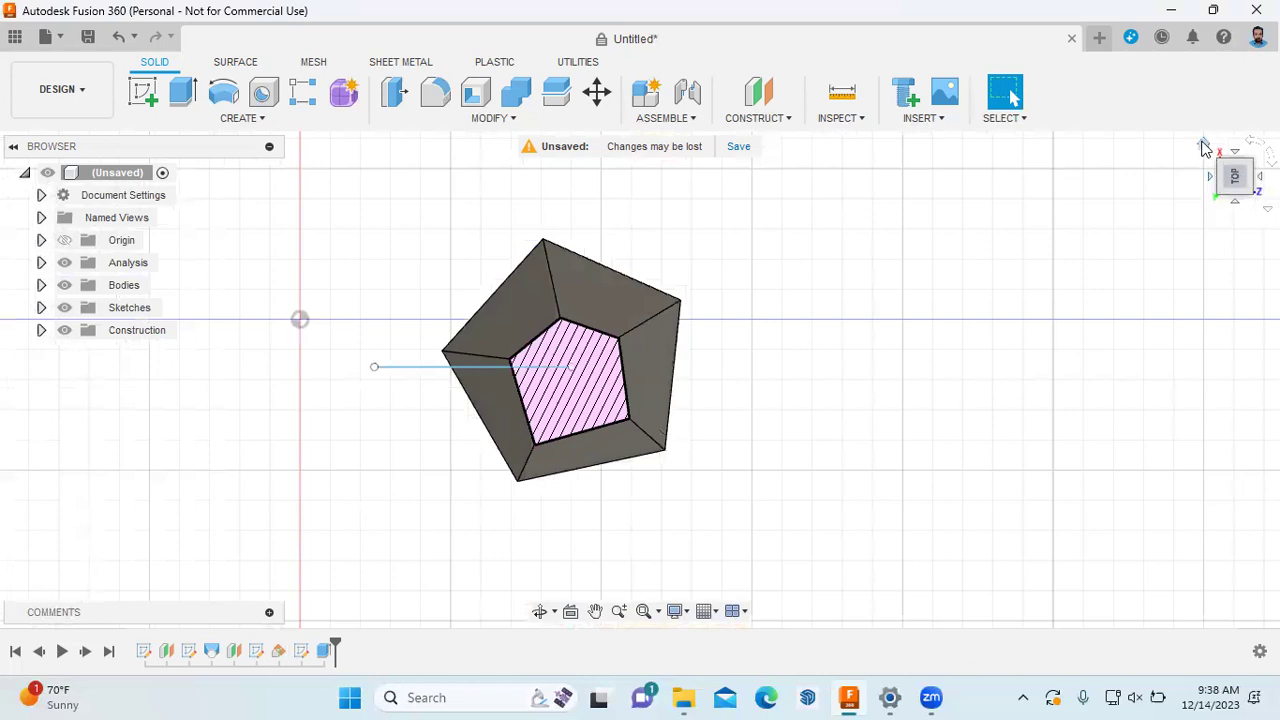
left_click(1207, 147)
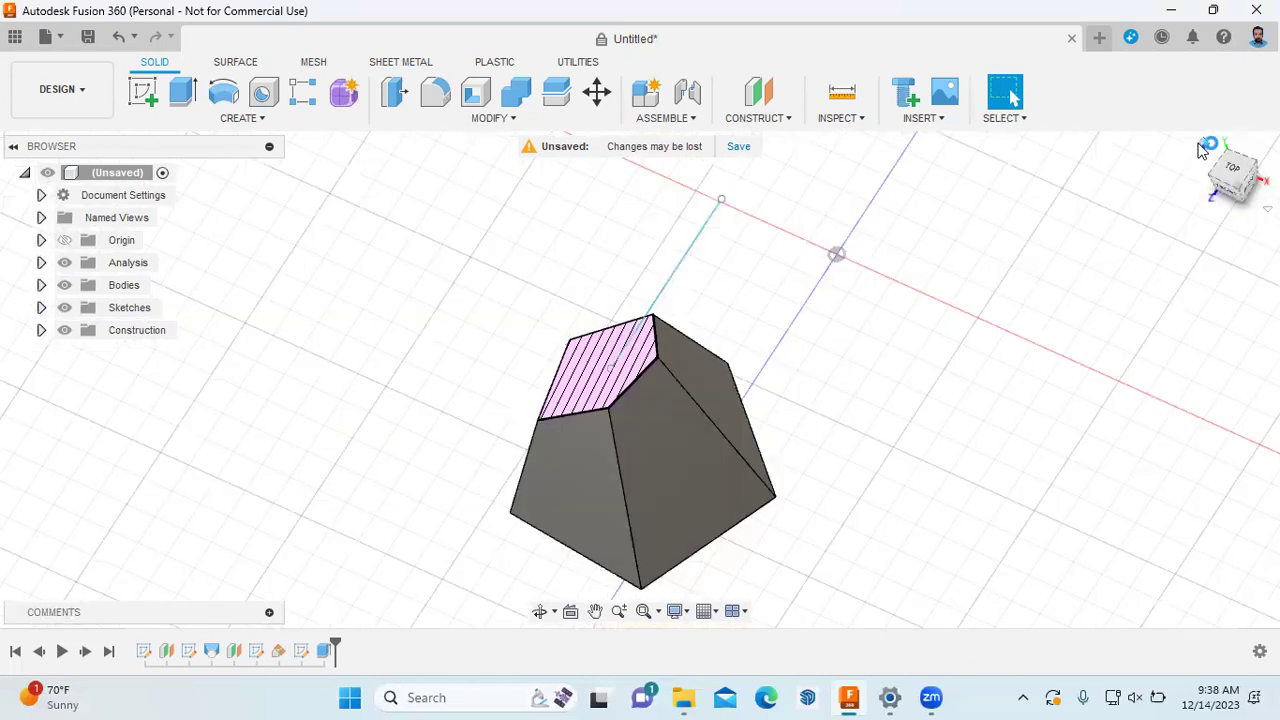
left_click(1228, 170)
left_click(1236, 170)
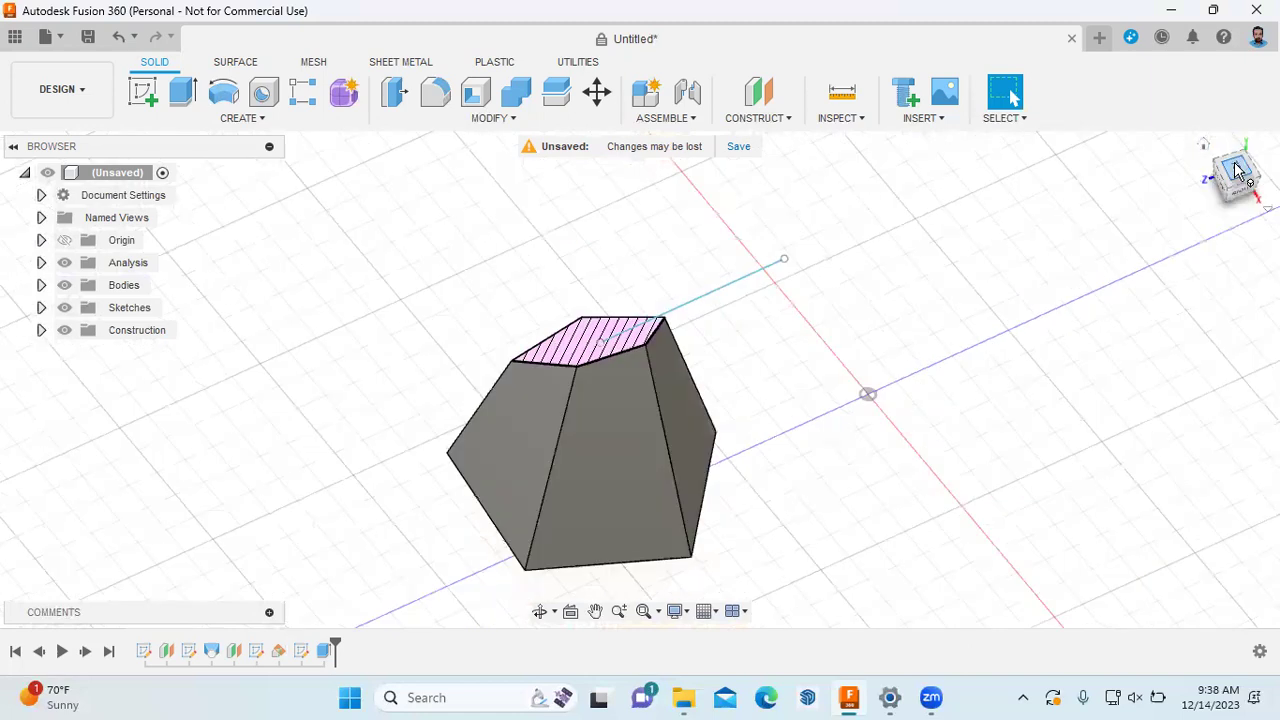
left_click(1236, 170)
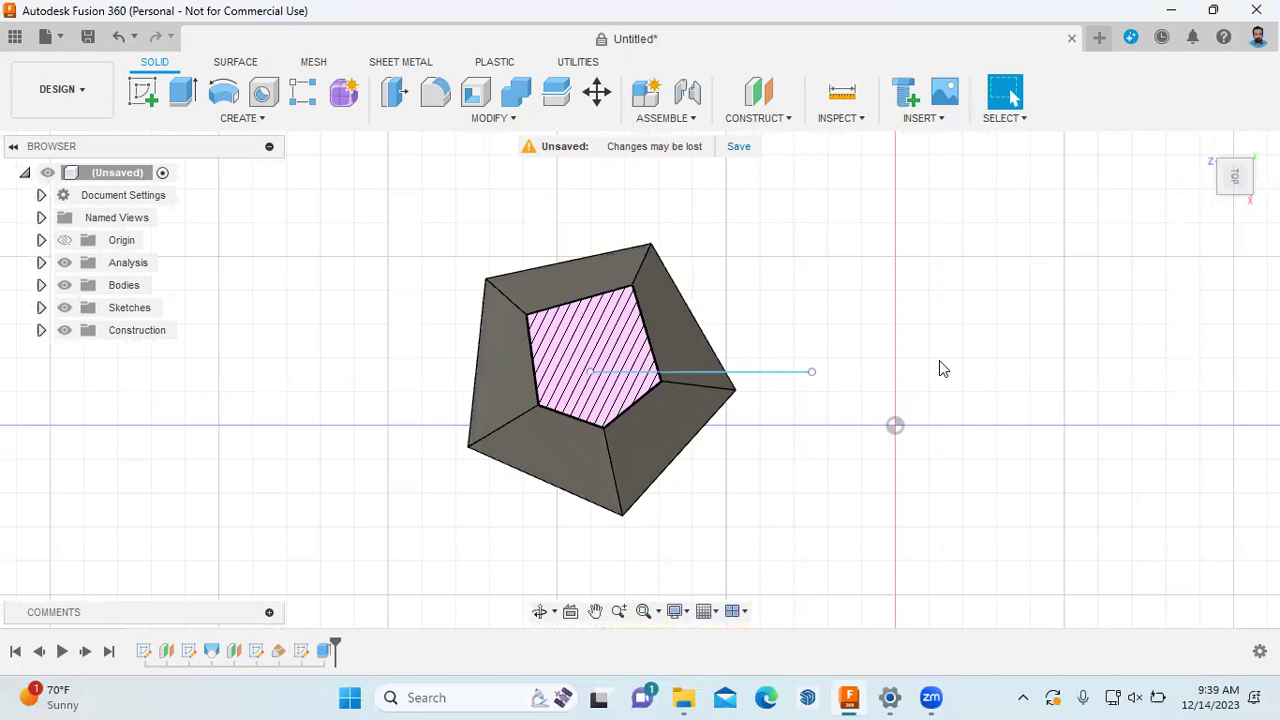
scroll(939, 369, "down", 1)
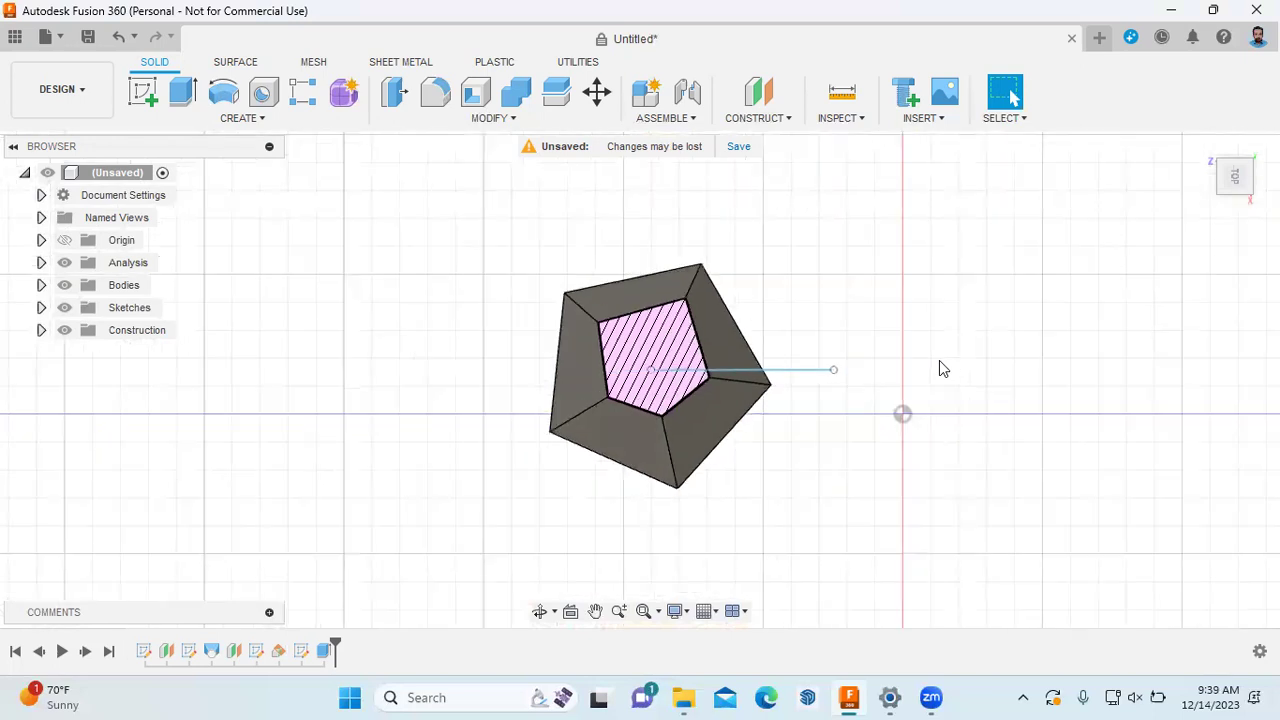
left_click(645, 274)
right_click(645, 274)
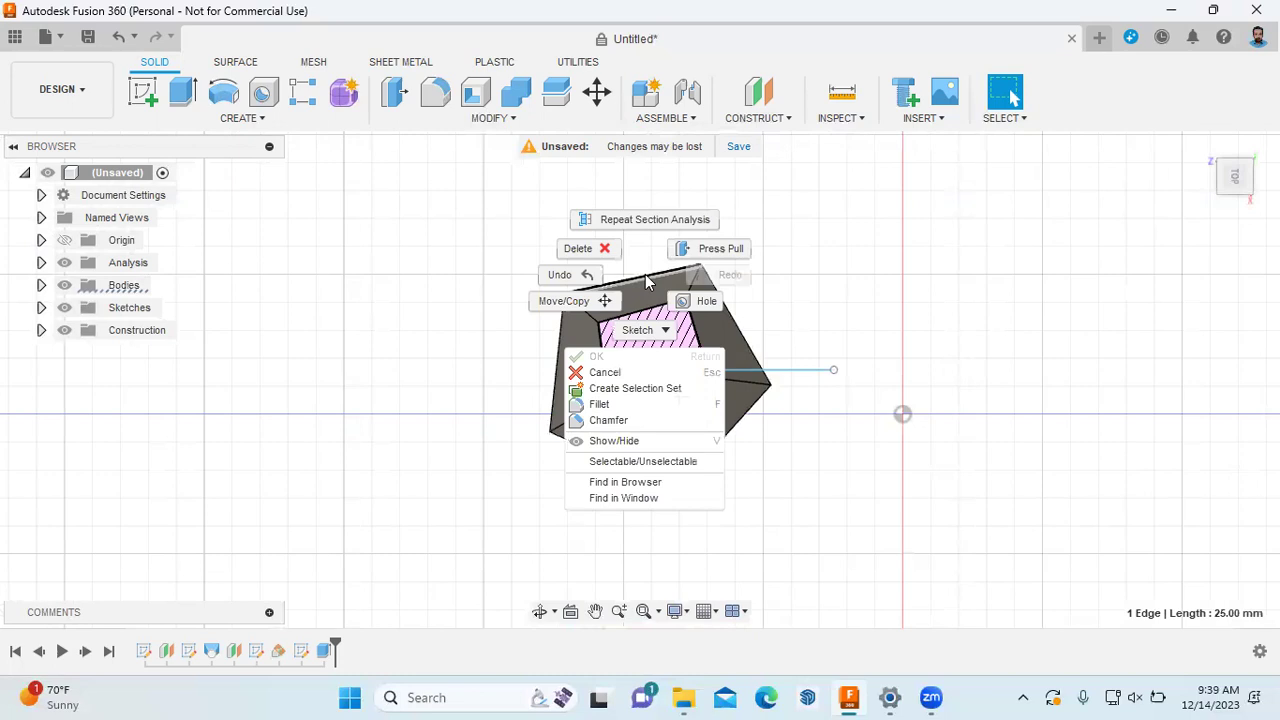
left_click(866, 302)
left_click(143, 92)
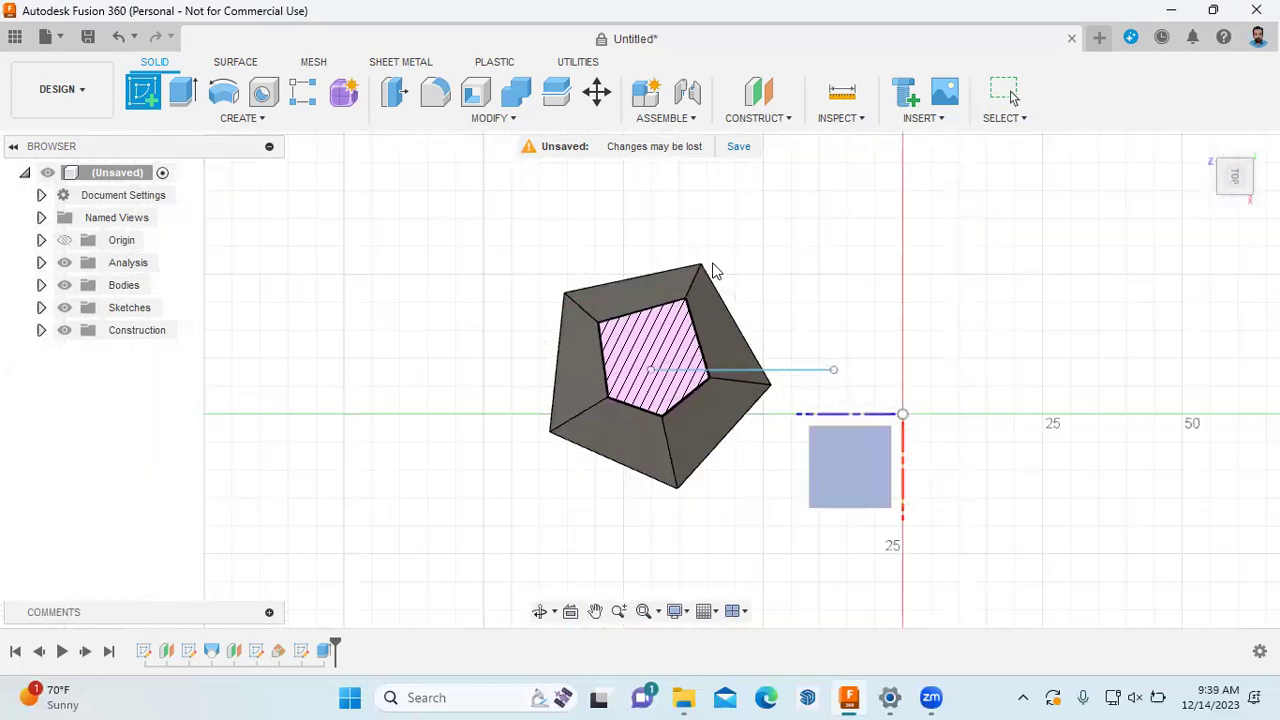
left_click(840, 478)
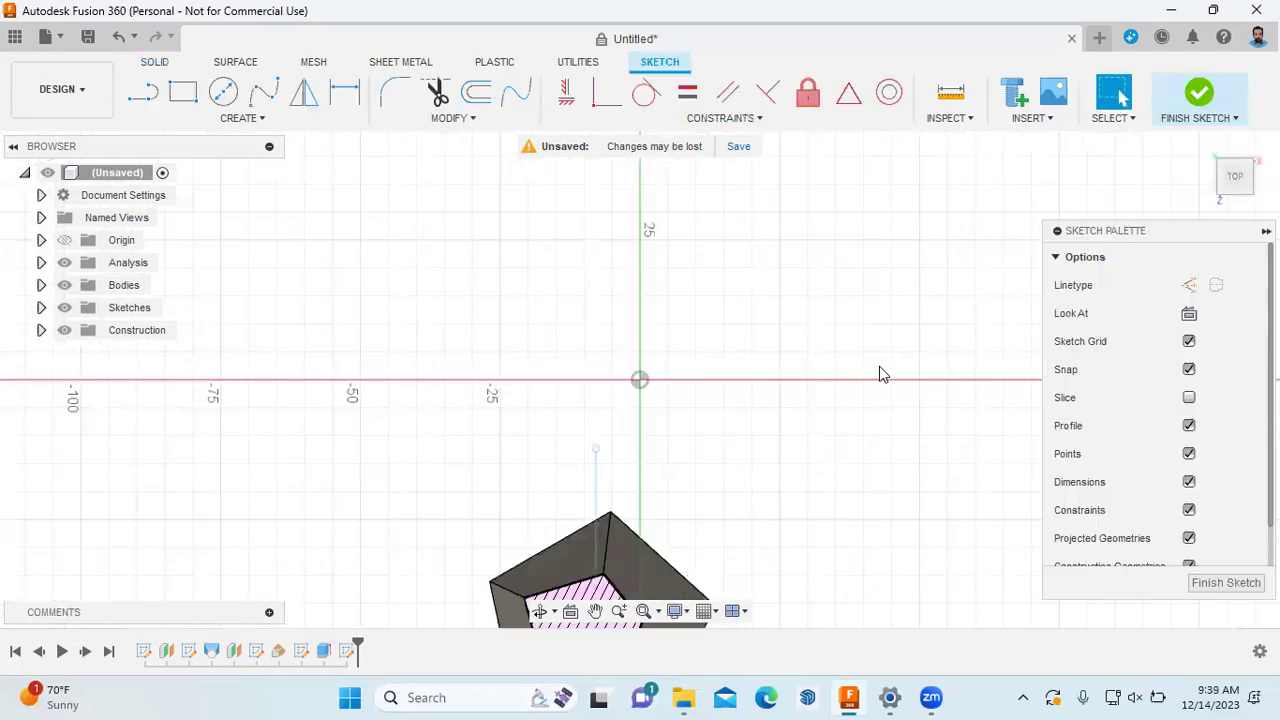
left_click(1217, 583)
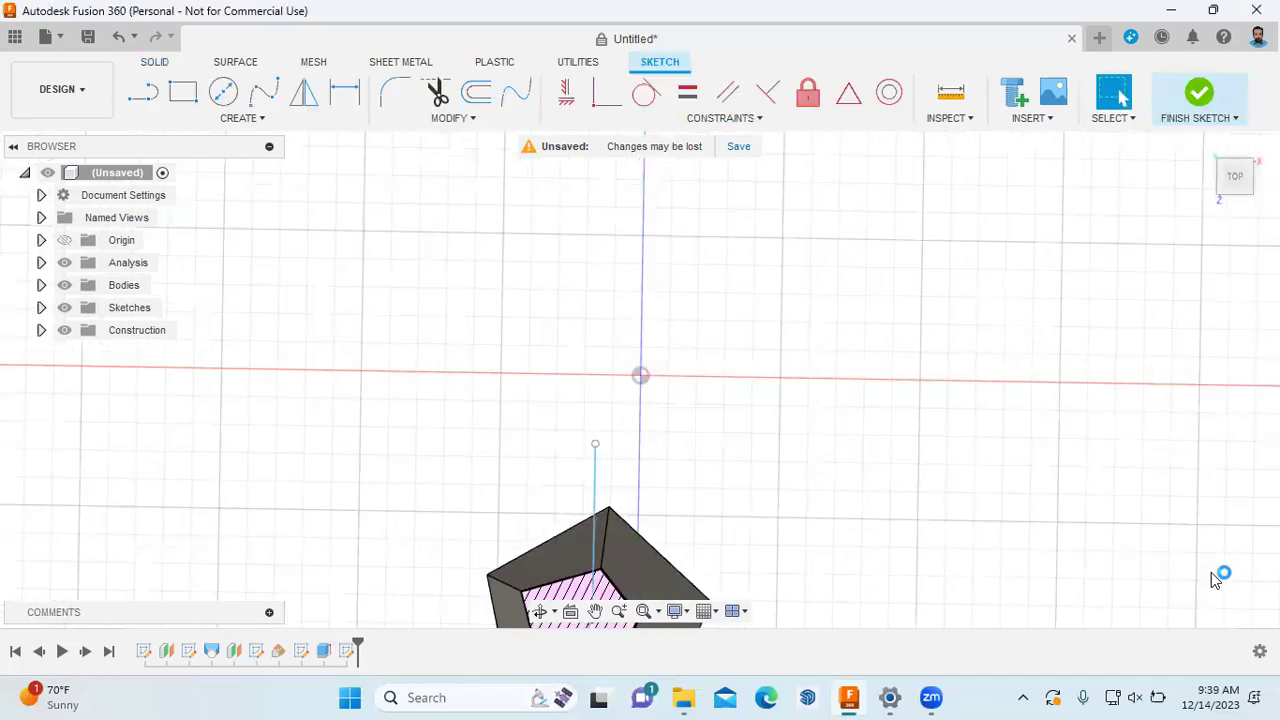
Return to the home view and inspect the hatched cut face and surrounding slanted faces in the top view
left_click(1203, 147)
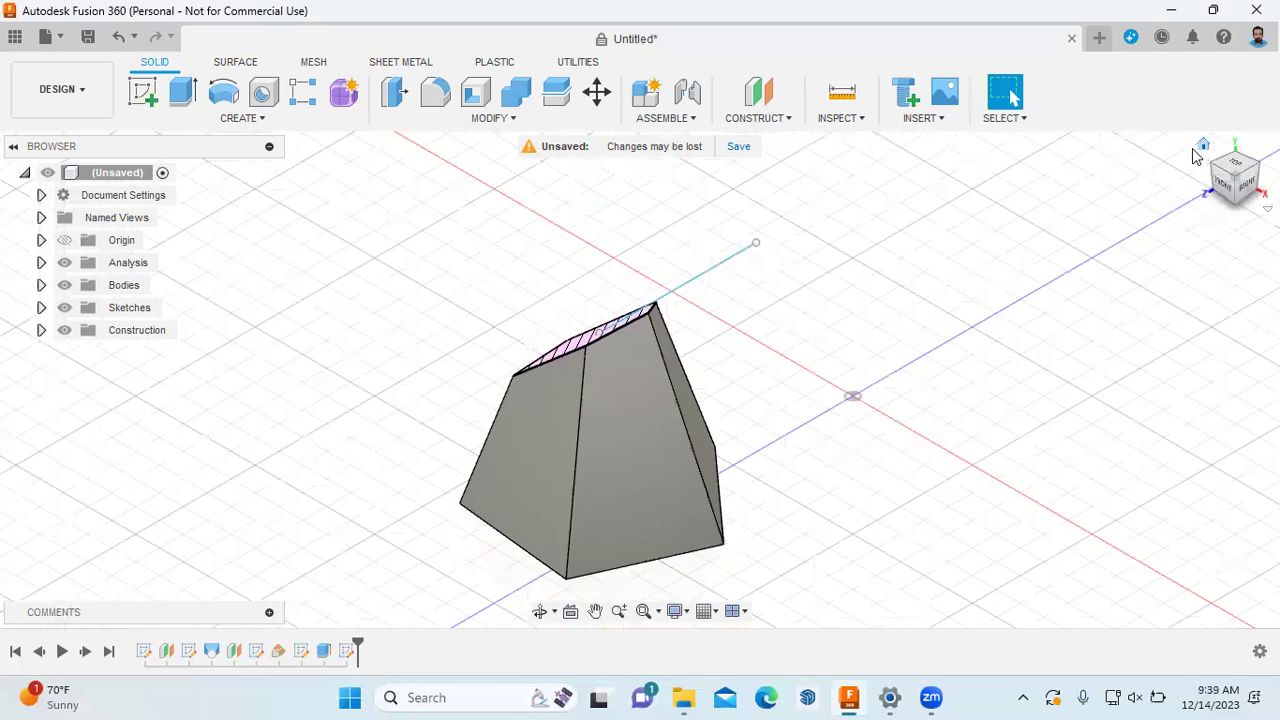
left_click(1237, 168)
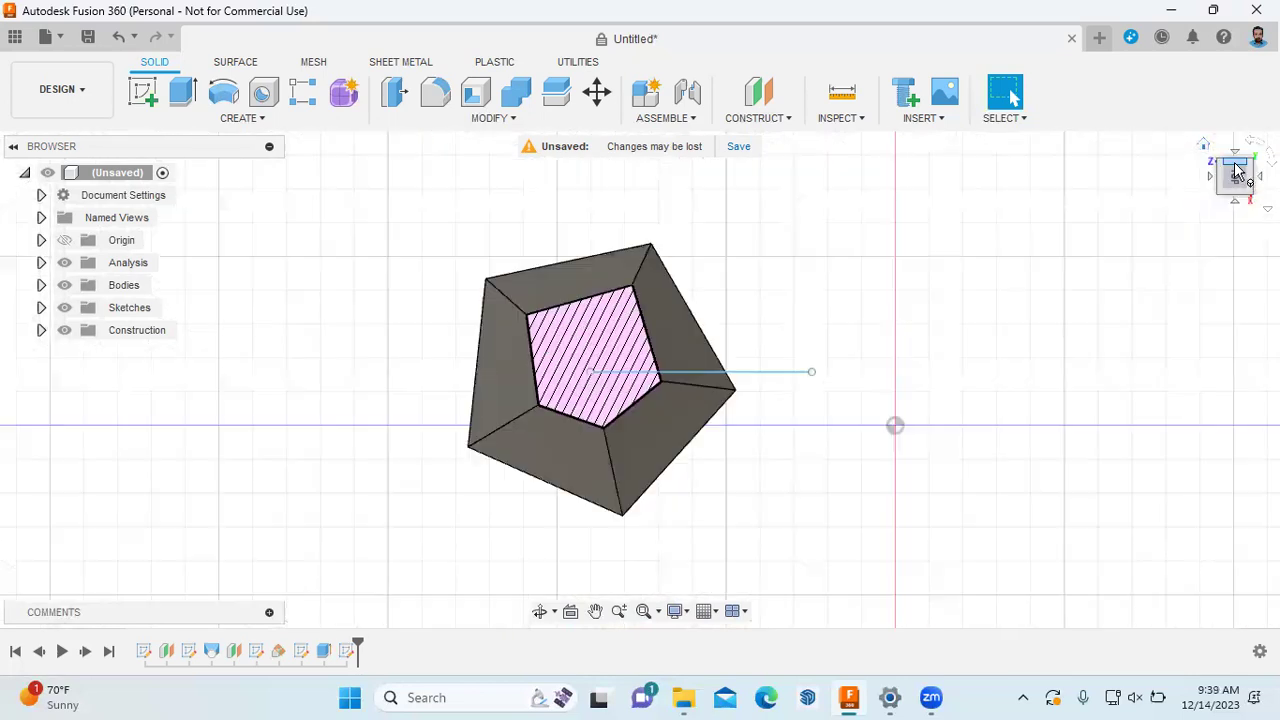
scroll(817, 463, "down", 4)
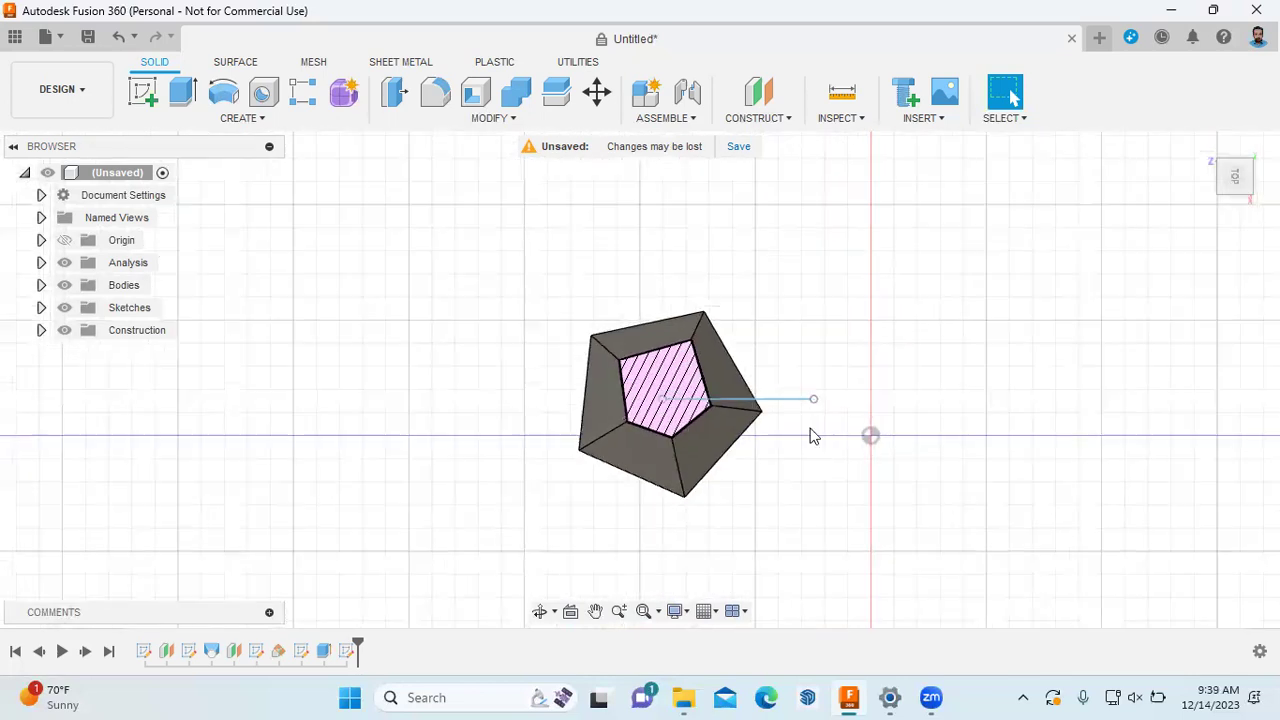
scroll(760, 330, "up", 2)
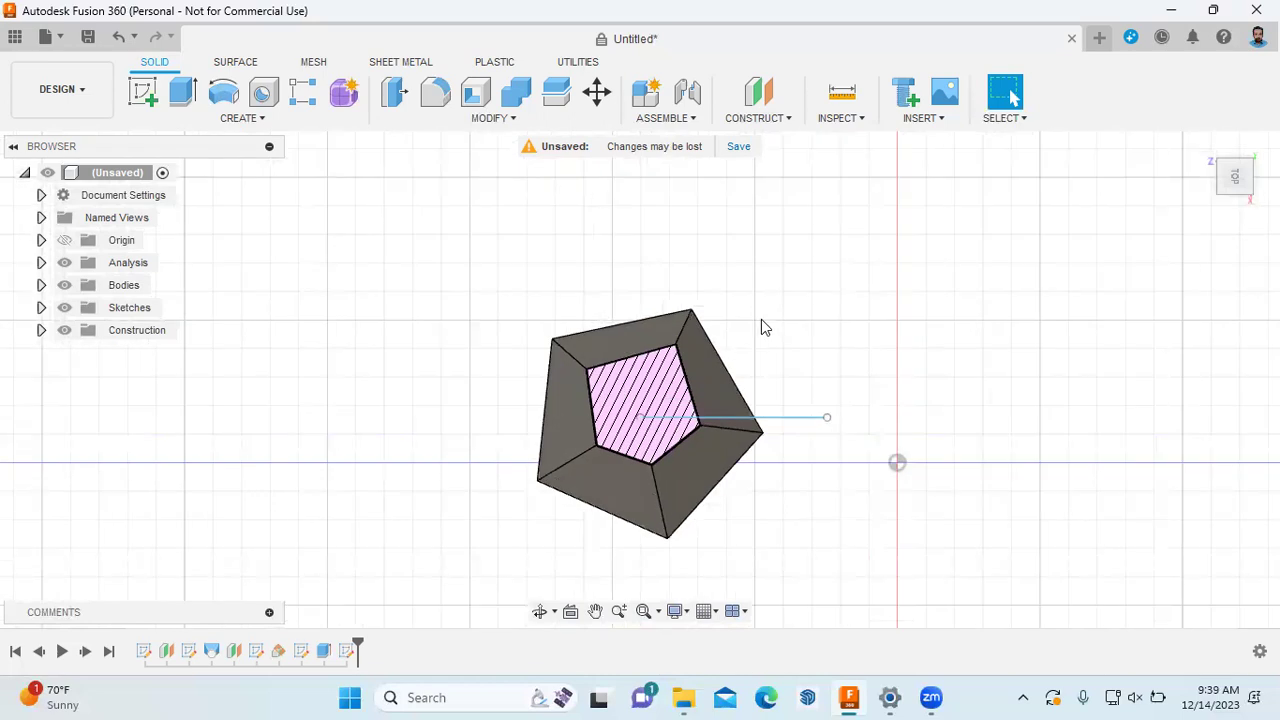
scroll(761, 319, "down", 1)
scroll(814, 503, "up", 1)
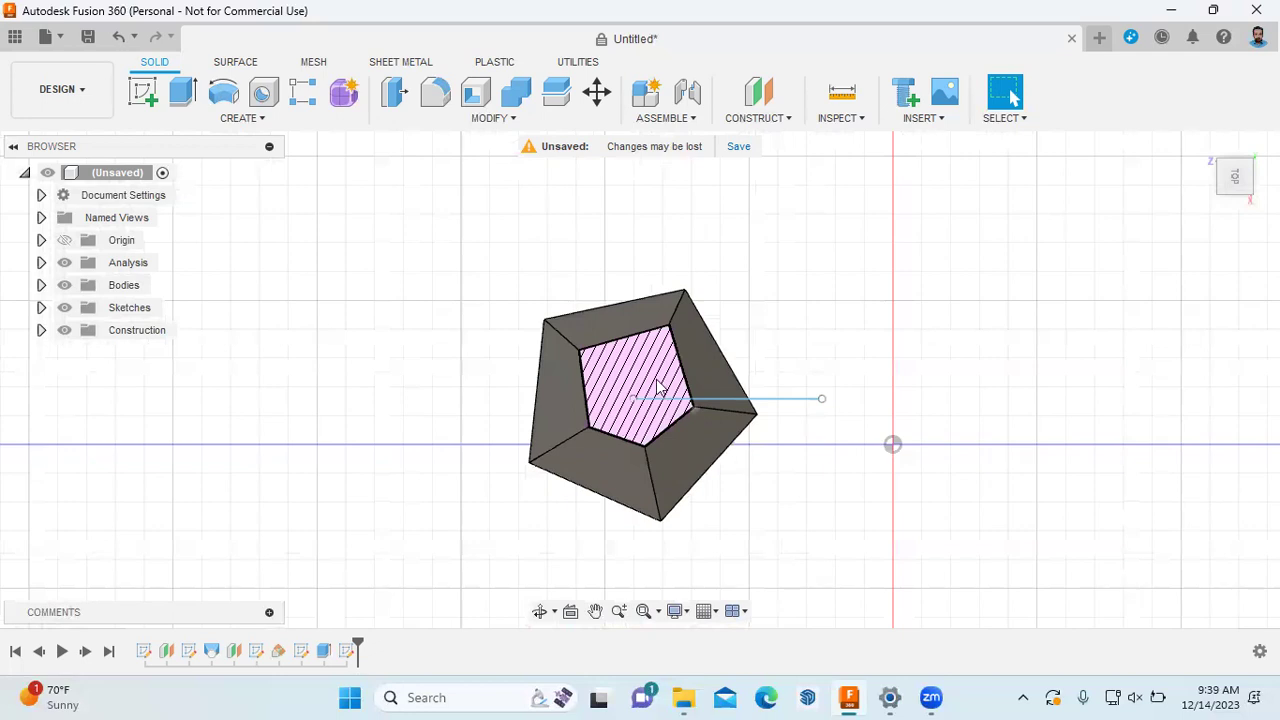